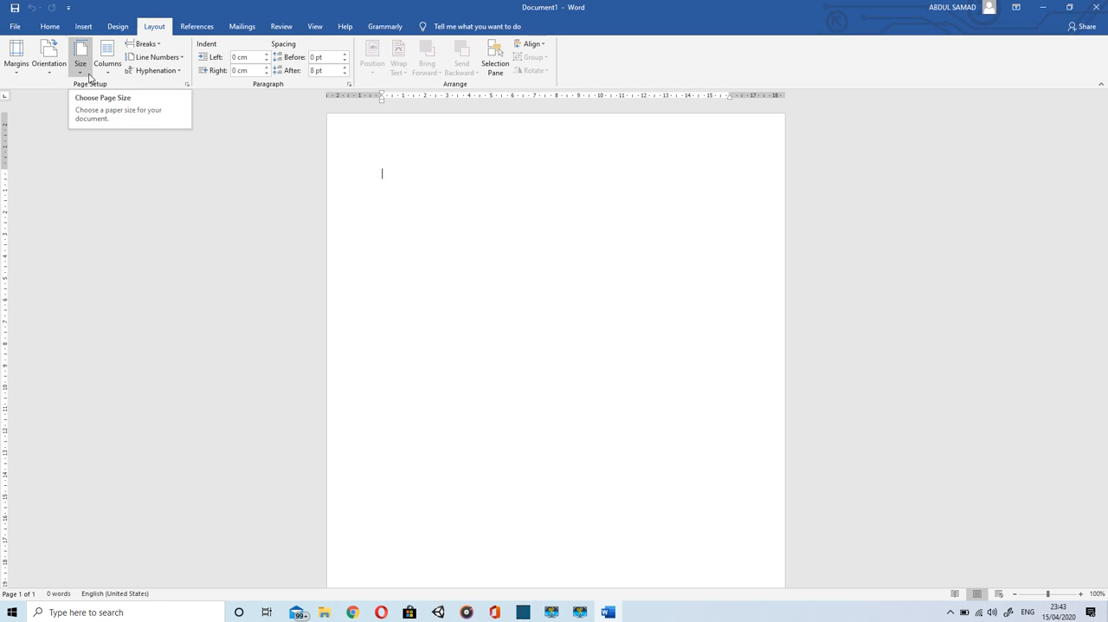
Step: Apply the A4 paper size, 21 cm by 29.7 cm, to the whole document through the detailed page setup
click(89, 77)
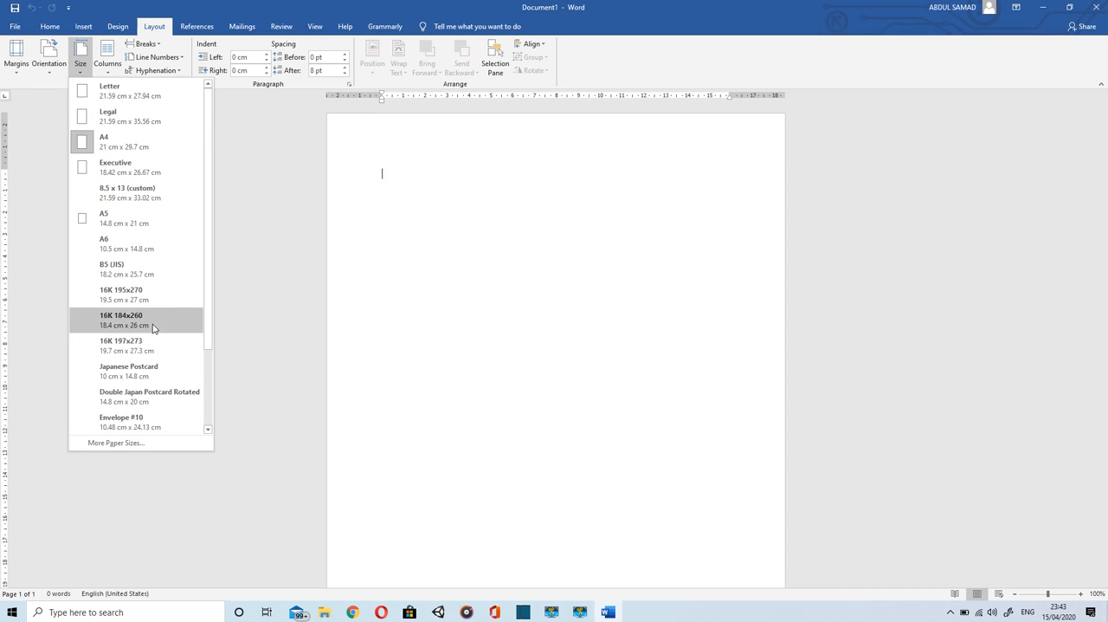
click(163, 445)
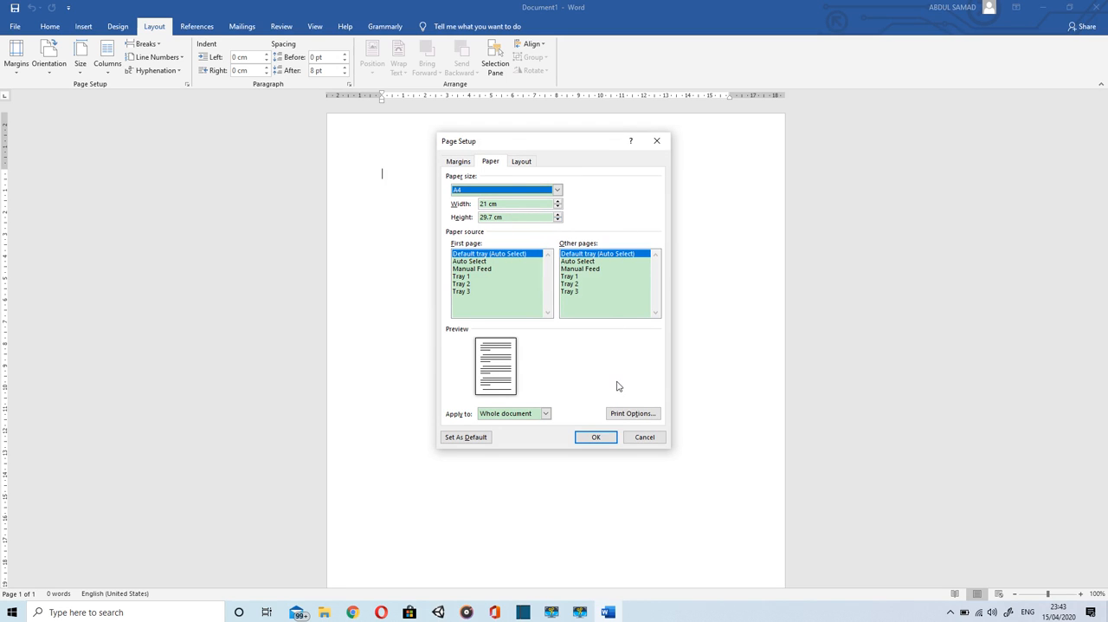
click(593, 436)
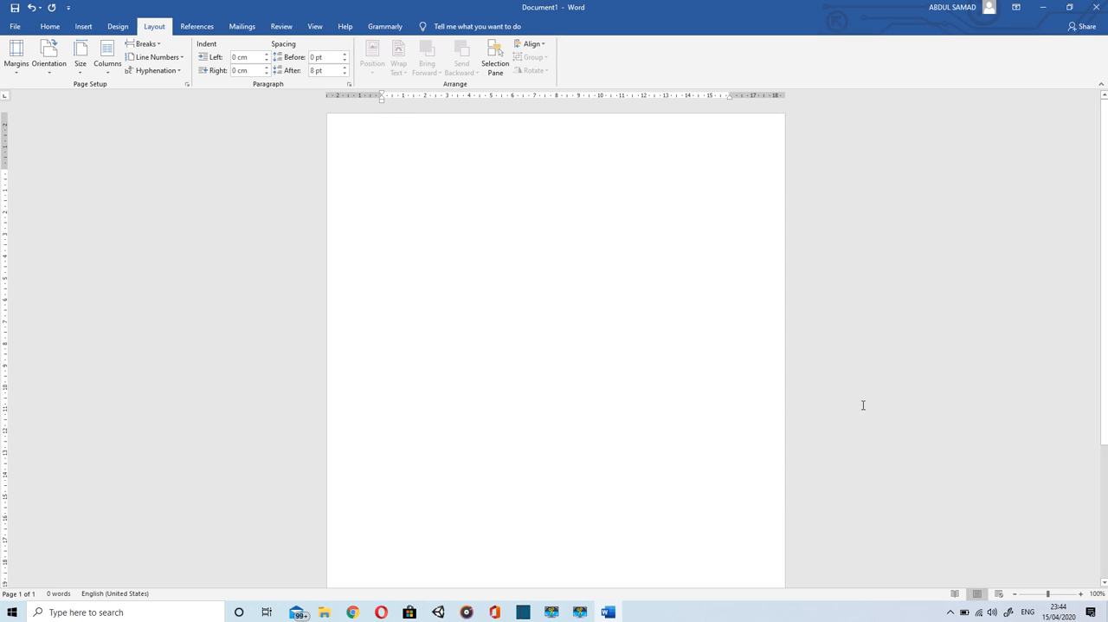
Step: Try shifting the blank paragraph's left and first-line indents on the ruler, including a left indent of -0.75 cm, and restore the original indents
click(1081, 594)
click(1080, 594)
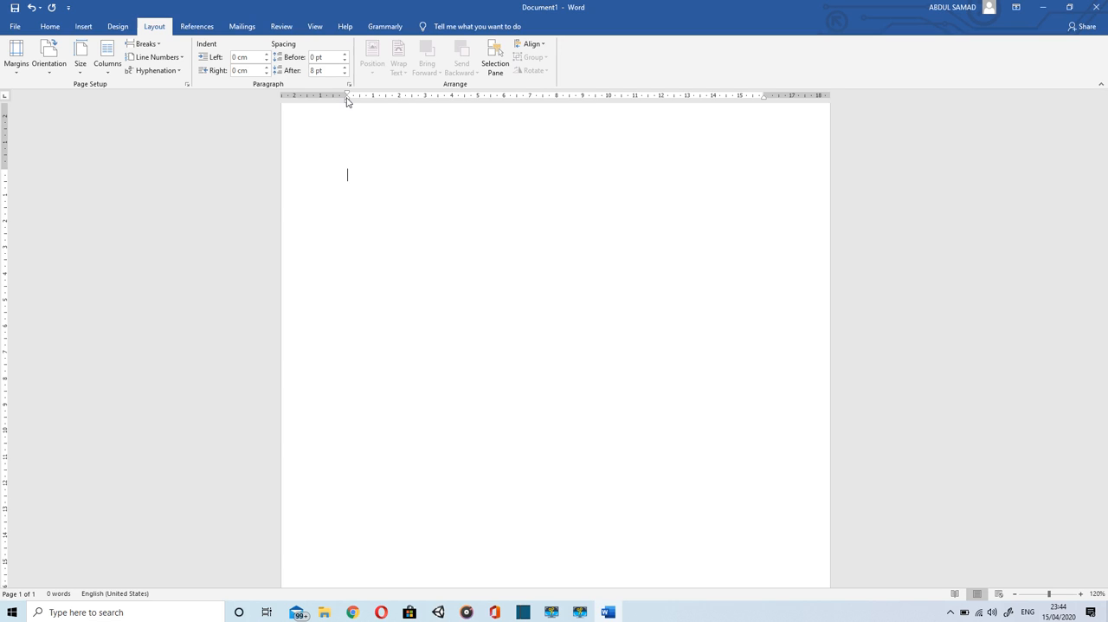
drag(346, 99, 328, 95)
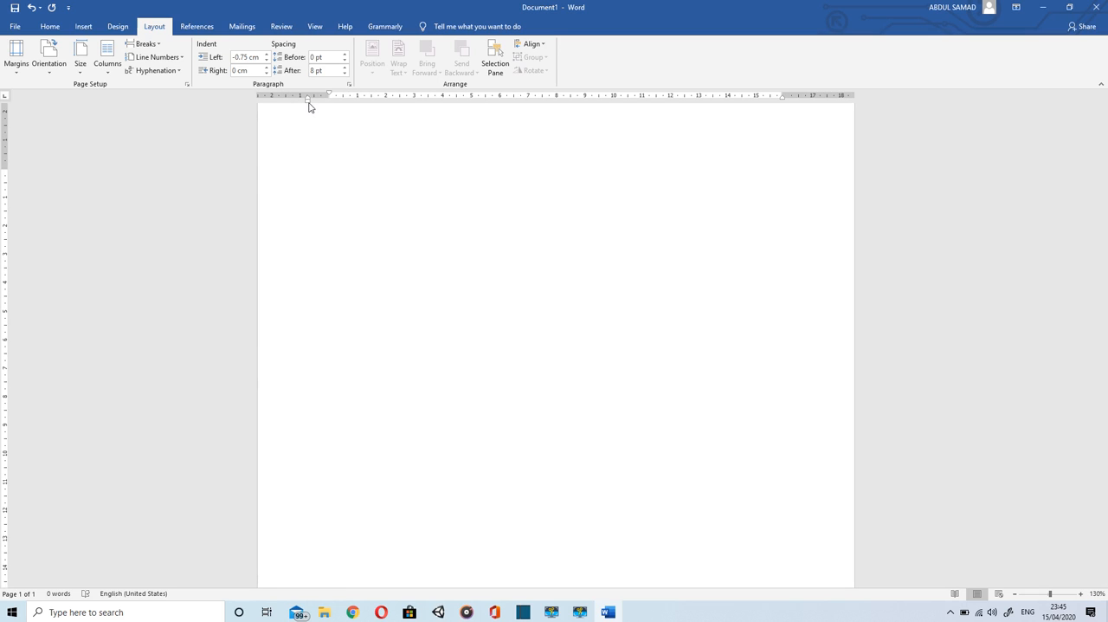
drag(310, 106, 328, 105)
drag(351, 97, 331, 101)
drag(329, 99, 278, 102)
mouse_move(329, 96)
mouse_down()
mouse_move(277, 98)
mouse_move(329, 101)
mouse_up()
key(ctrl+z)
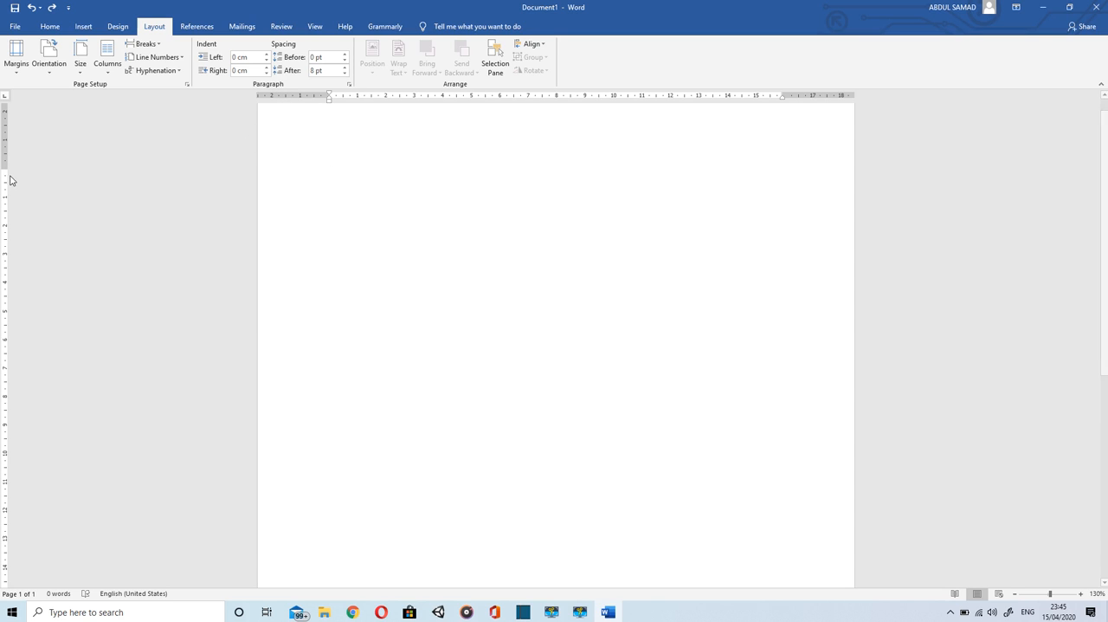
Step: Try adjusting the page's top and bottom margins on the vertical ruler
drag(3, 167, 3, 168)
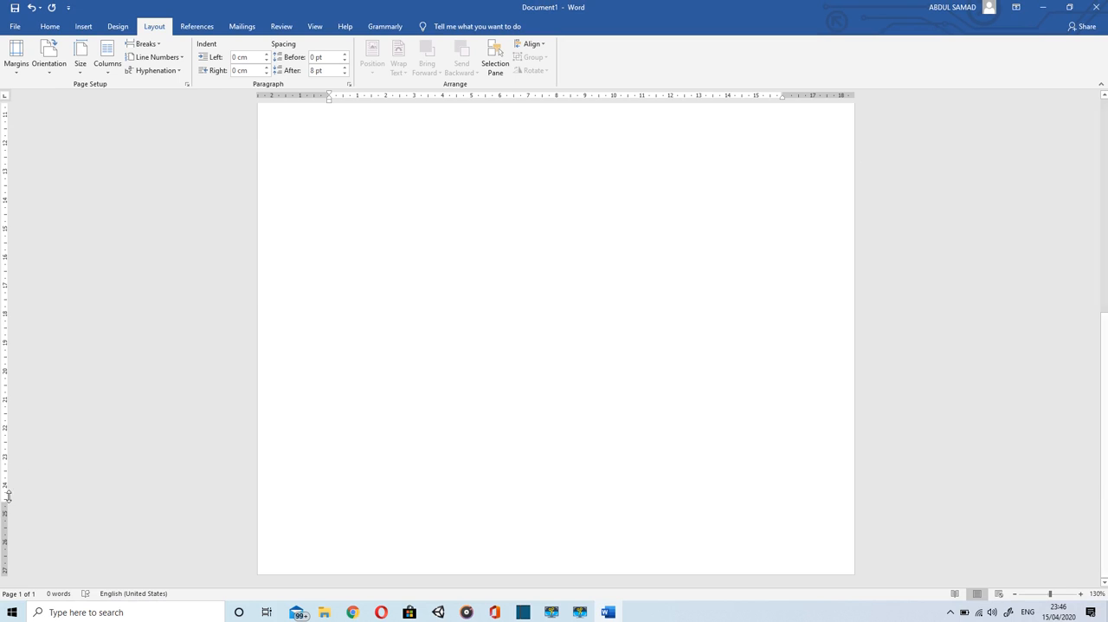
mouse_move(4, 509)
mouse_down()
mouse_move(3, 546)
mouse_move(4, 507)
mouse_up()
scroll(305, 387, up, 5)
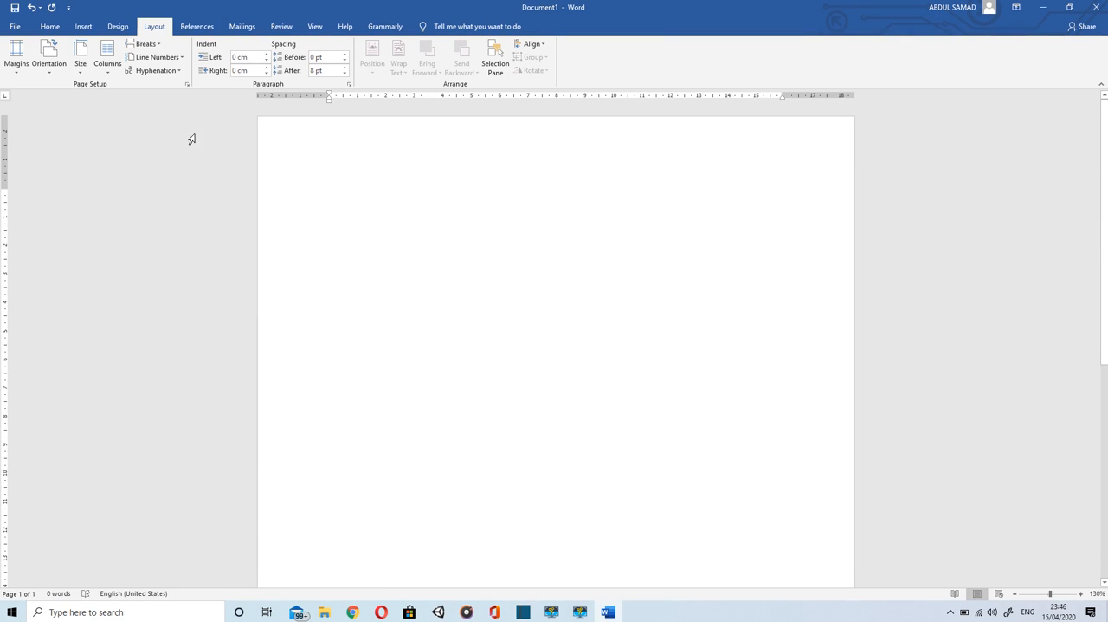
Step: Write the line "Hi my name is" followed by the person's name, and start a new paragraph below it
click(45, 27)
text(Hi I am Khan)
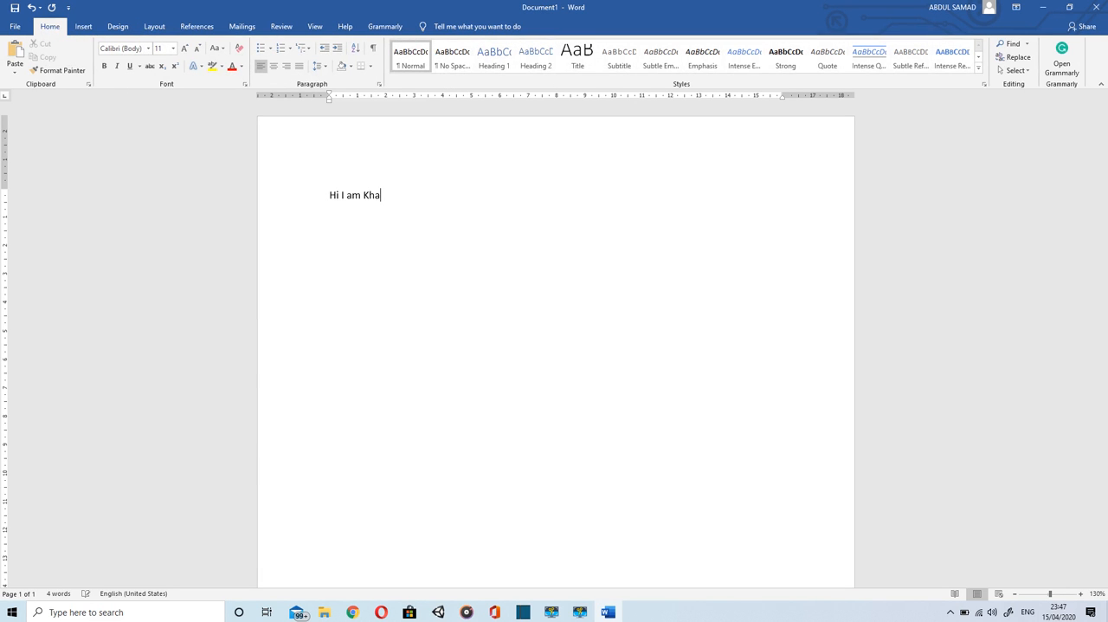
key(BackSpace)
key(BackSpace)
key(BackSpace)
key(BackSpace)
key(BackSpace)
key(BackSpace)
text(my name is khan)
key(Return)
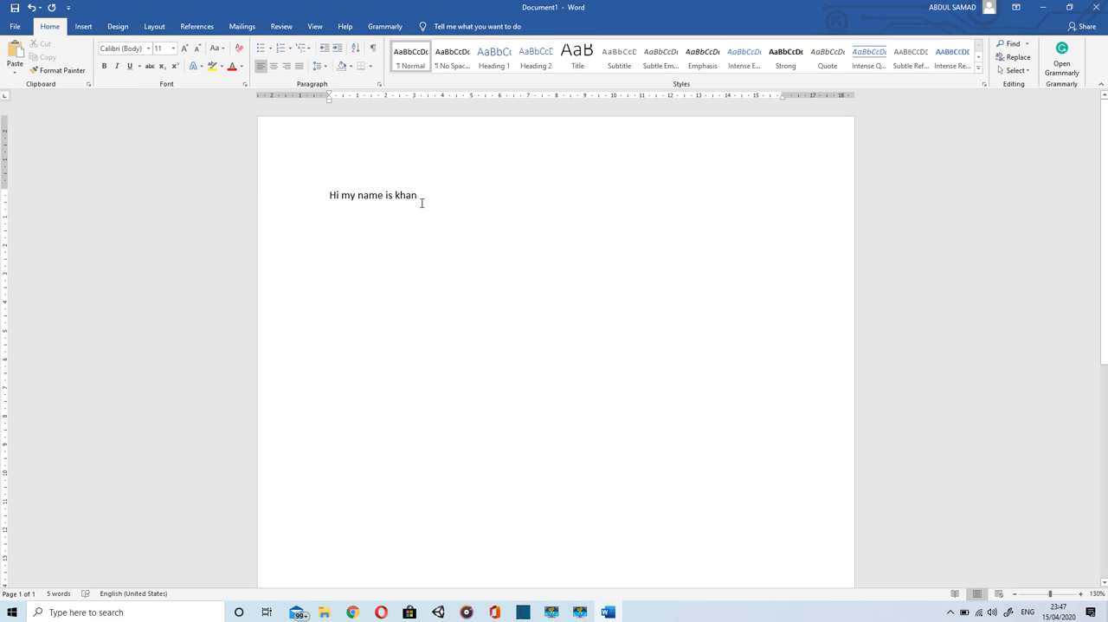
Step: Change the font of the whole greeting line to Times New Roman
drag(425, 204, 324, 200)
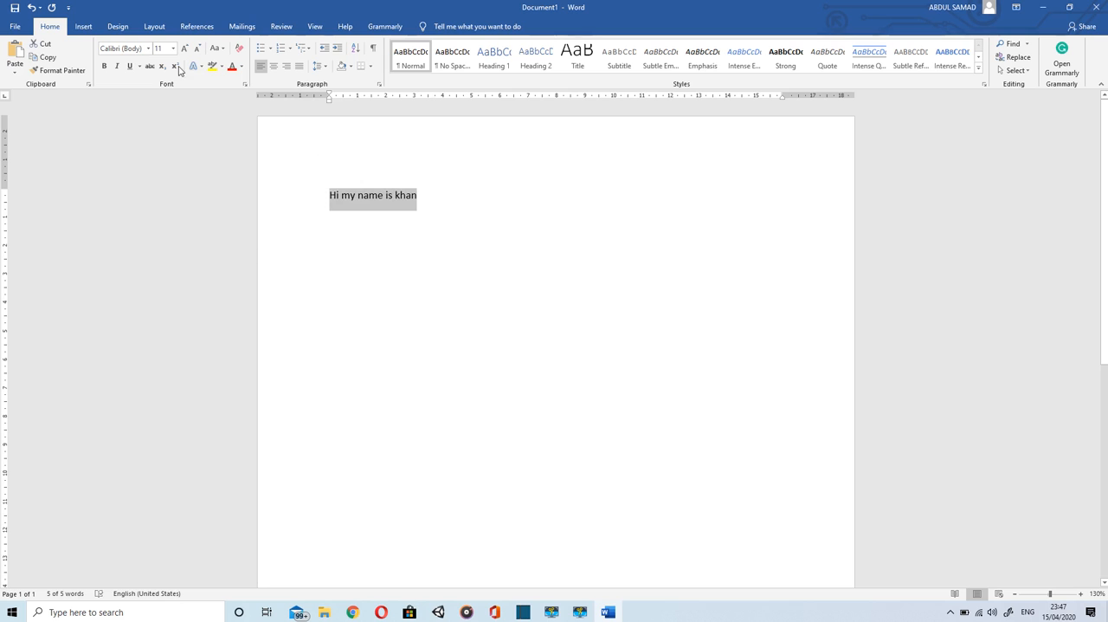
click(149, 49)
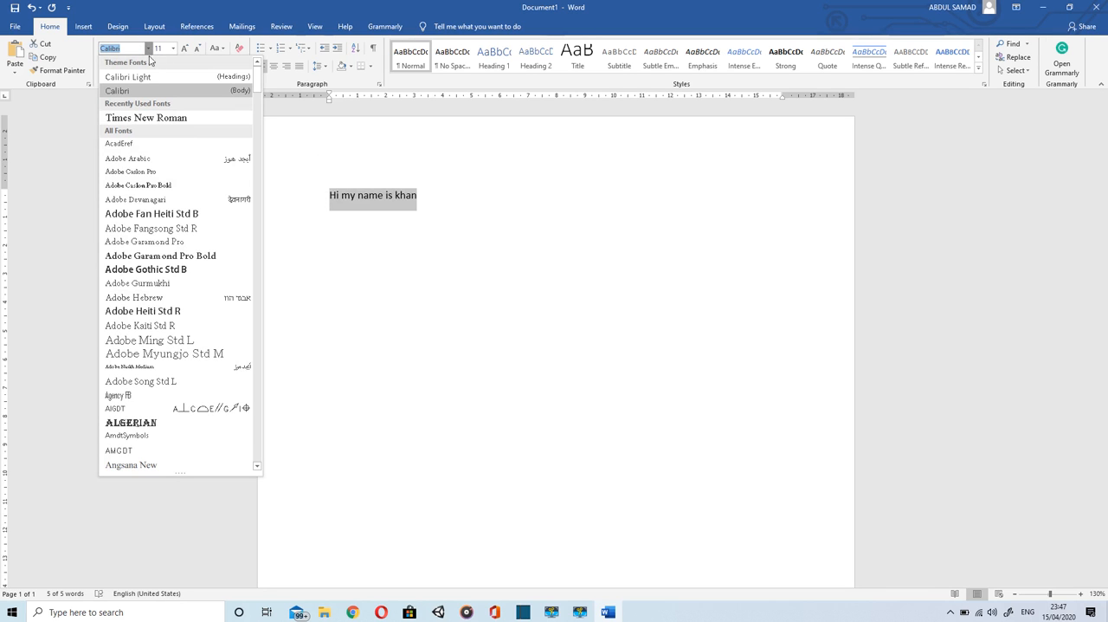
click(155, 117)
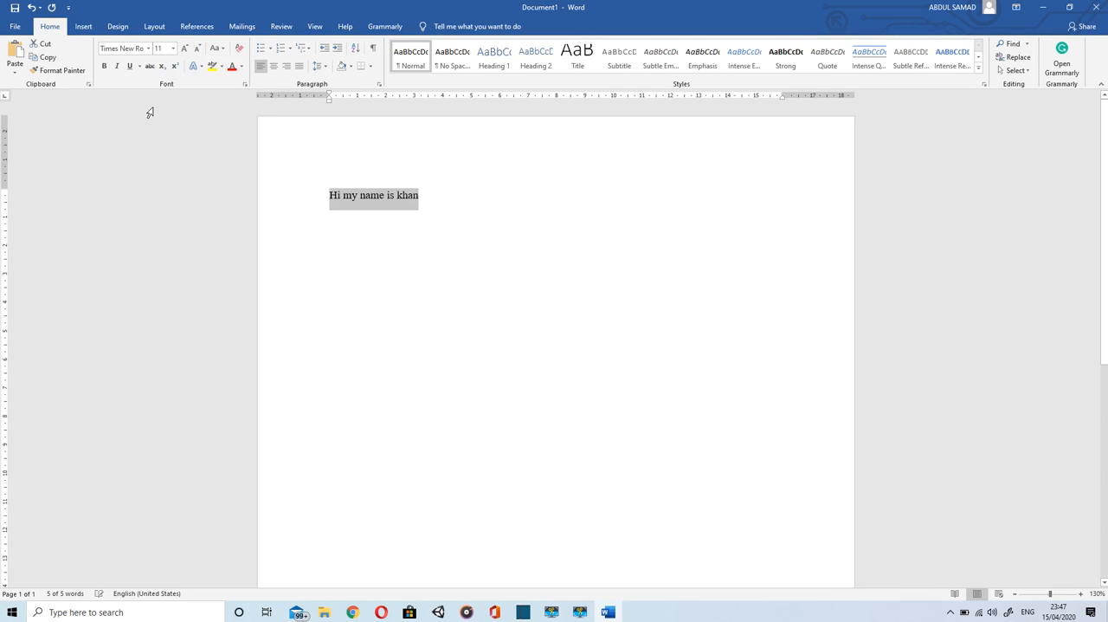
click(148, 48)
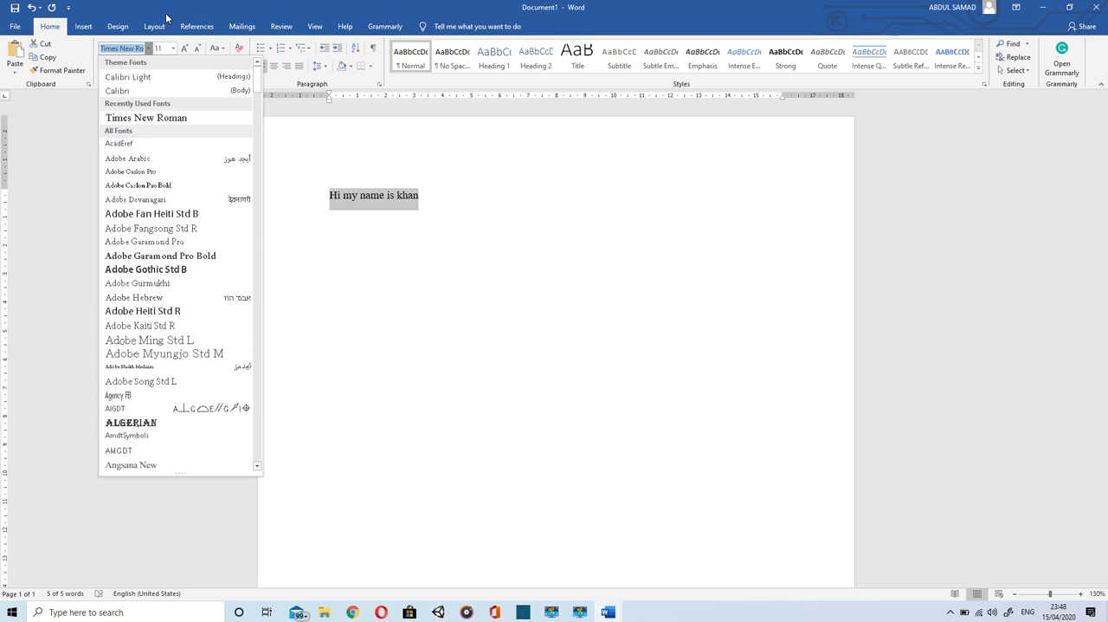
click(150, 49)
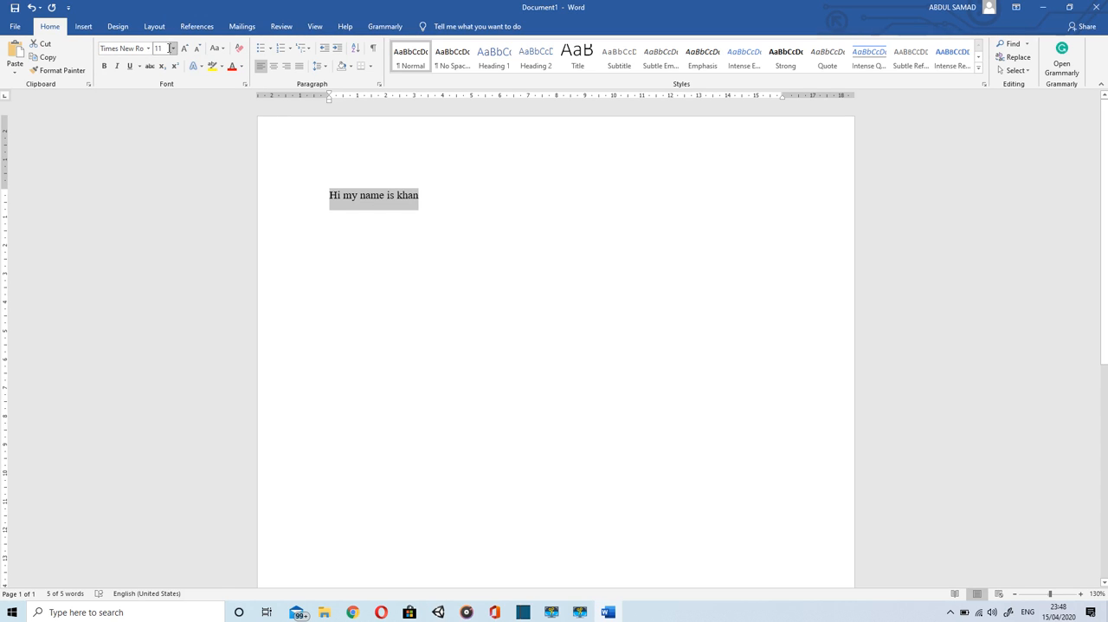
Step: Preview font sizes such as 24 on the greeting line without applying one, and switch bold on and off for it
click(174, 49)
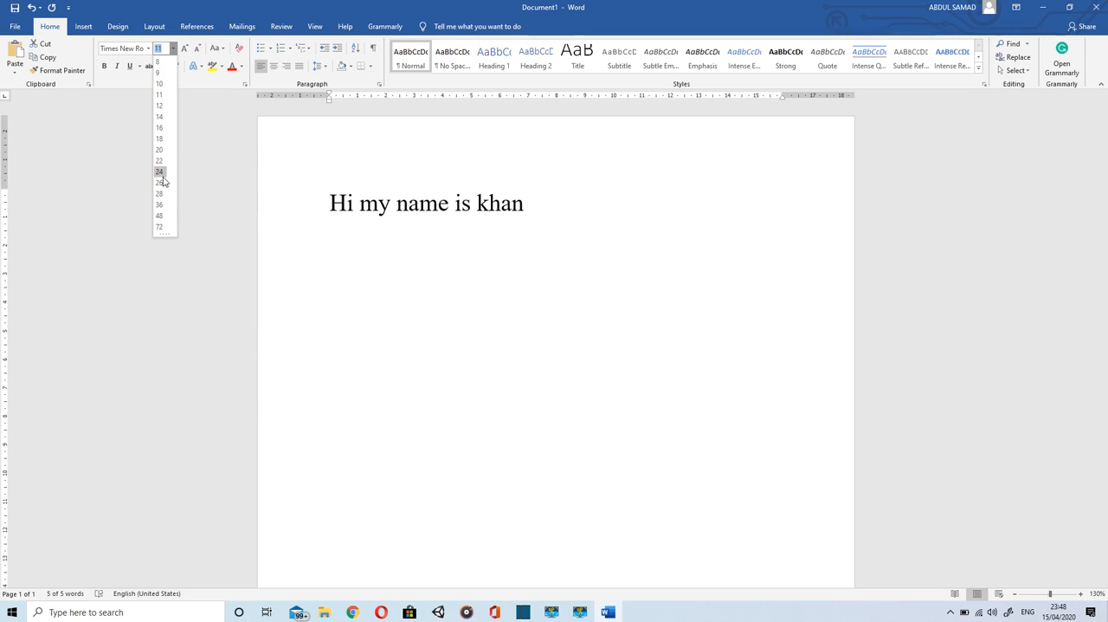
click(173, 50)
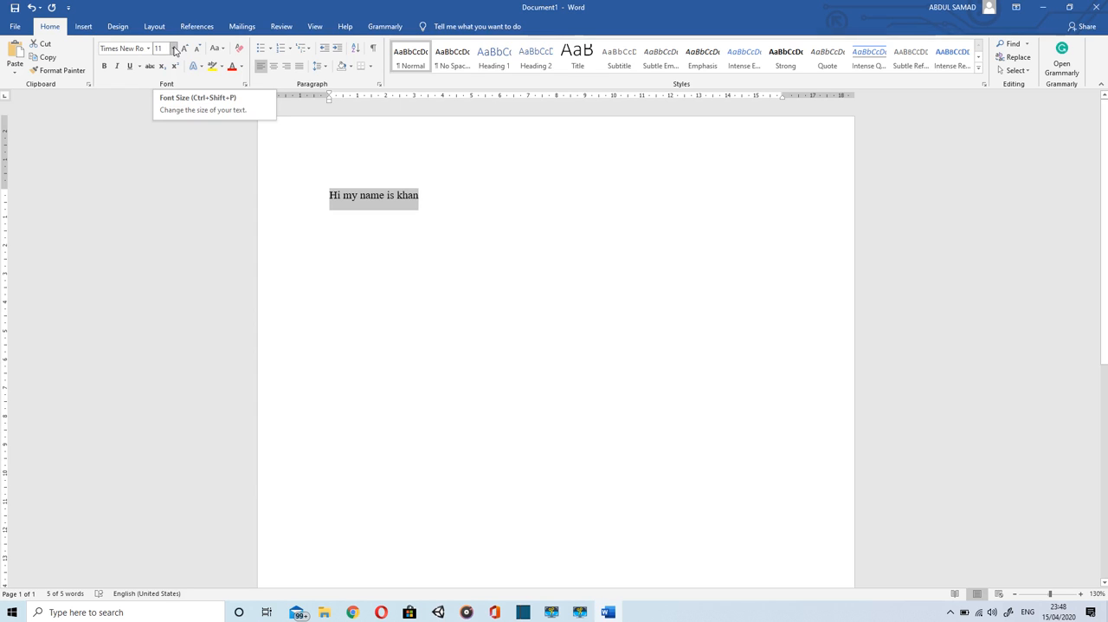
click(105, 67)
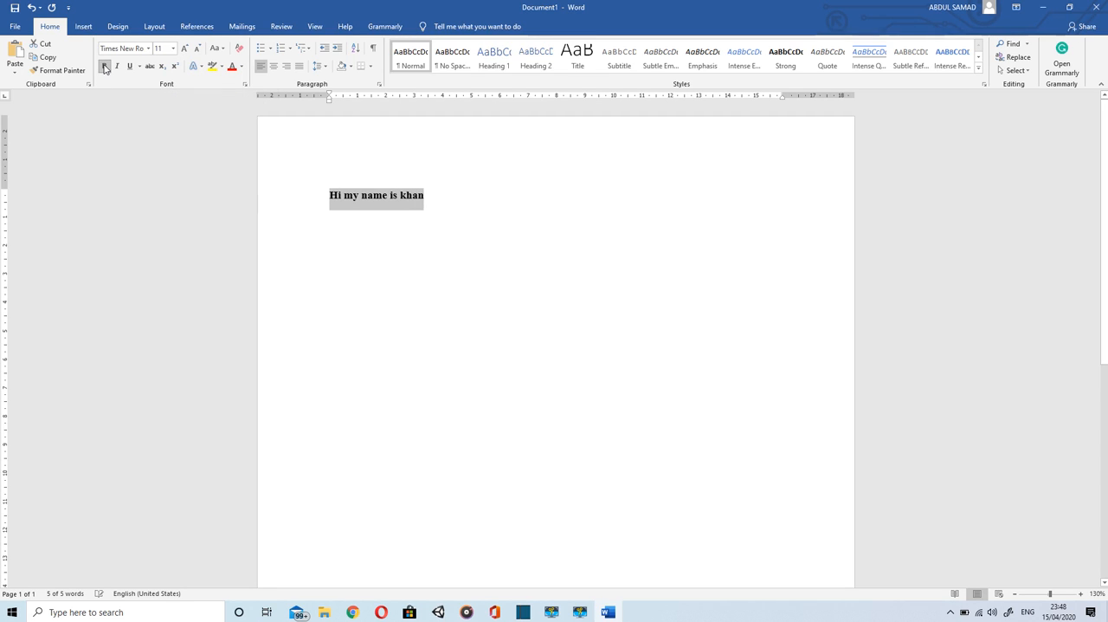
click(105, 67)
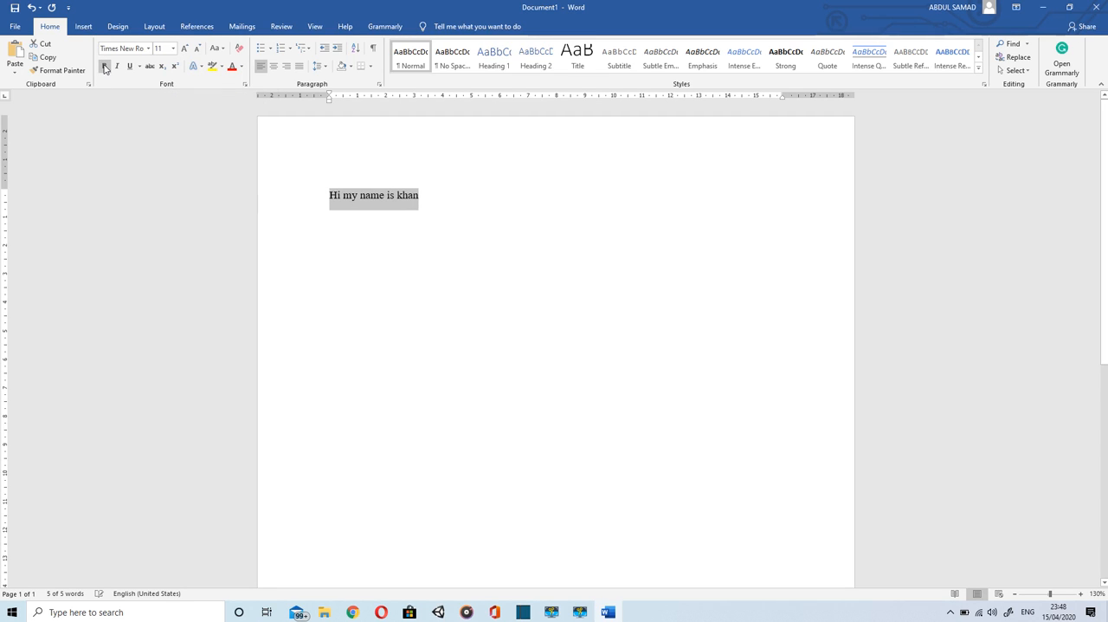
Step: Make only the word "Hi" bold and remove the bold again
click(398, 262)
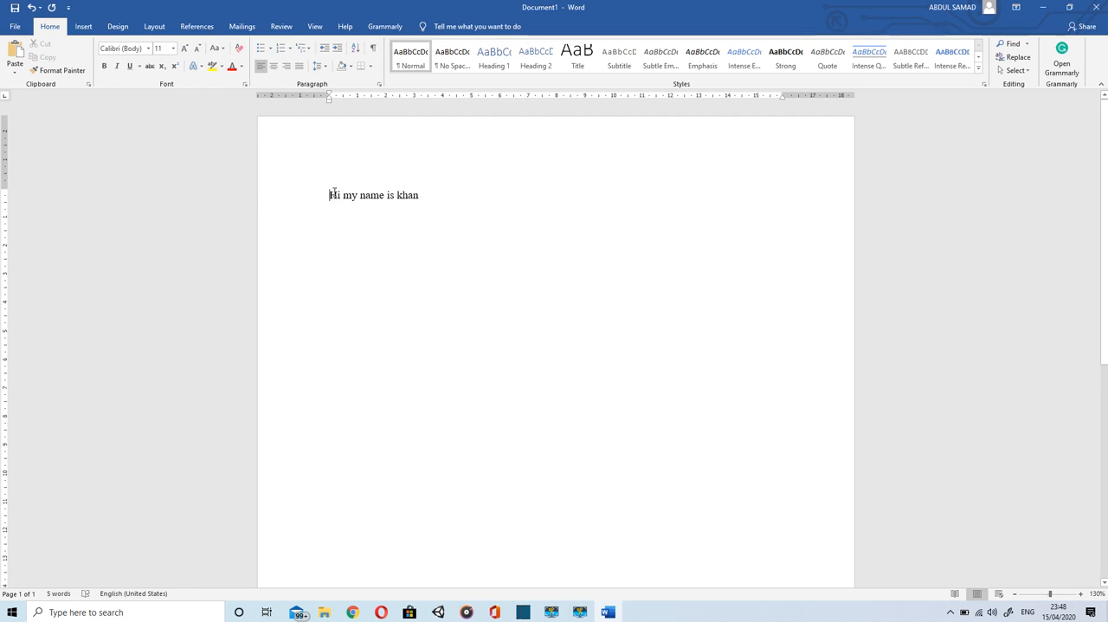
drag(330, 195, 344, 196)
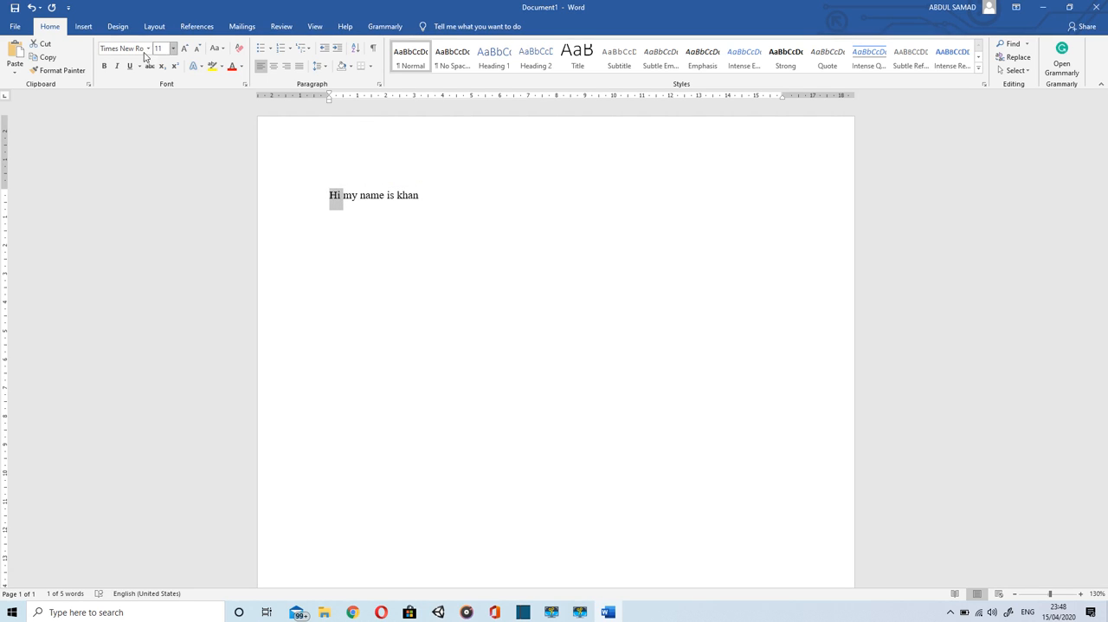
click(108, 67)
click(107, 67)
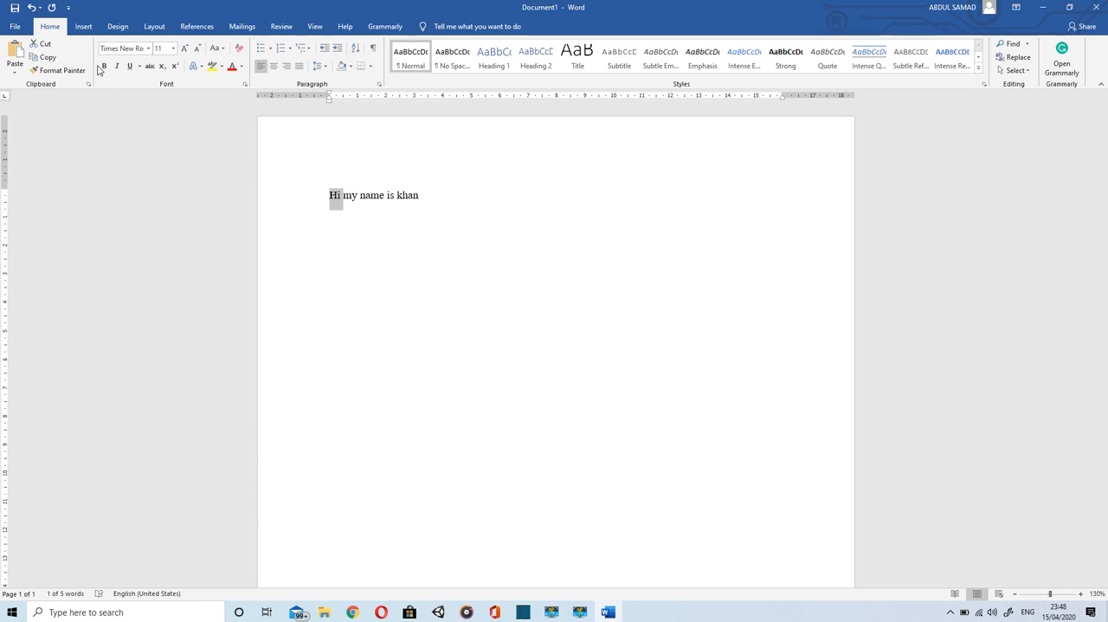
Step: Make the last two words of the greeting line bold
drag(423, 197, 311, 191)
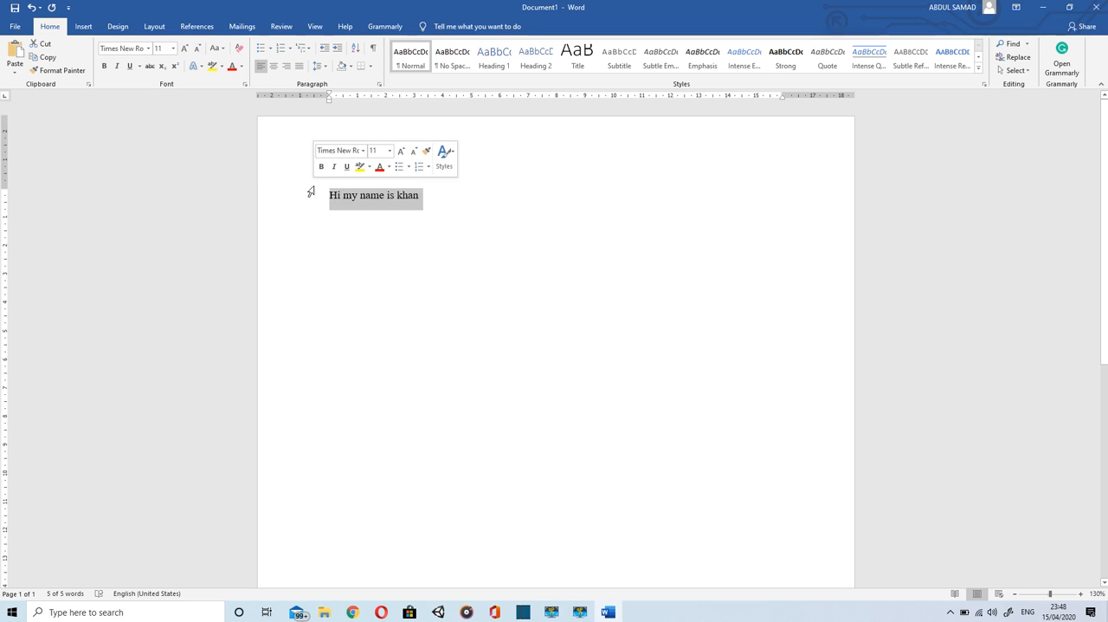
click(425, 197)
drag(425, 197, 377, 196)
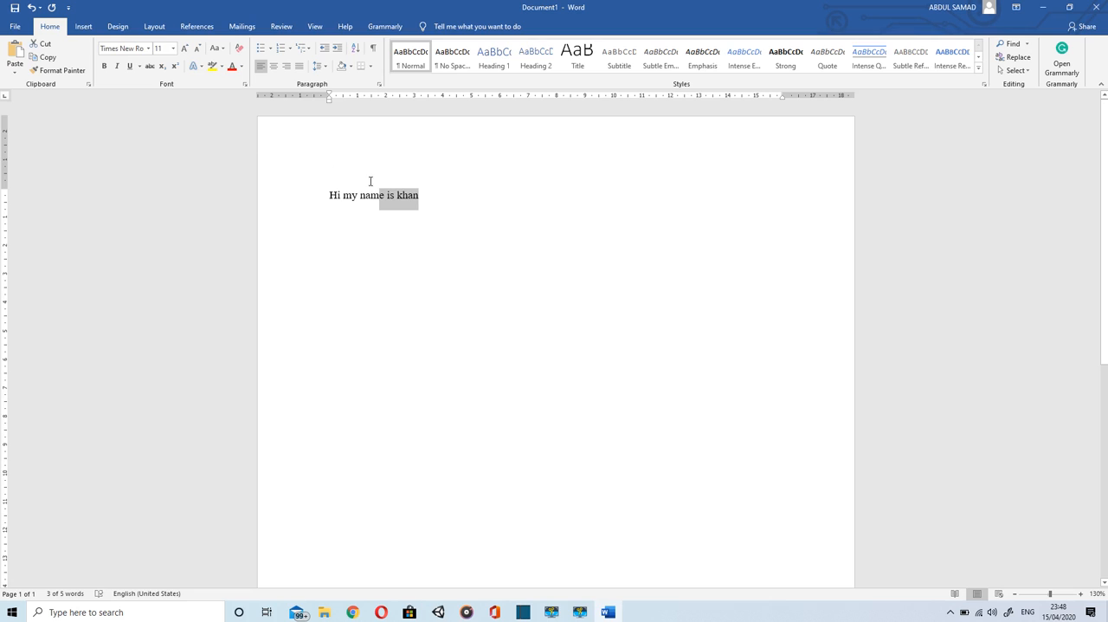
click(386, 194)
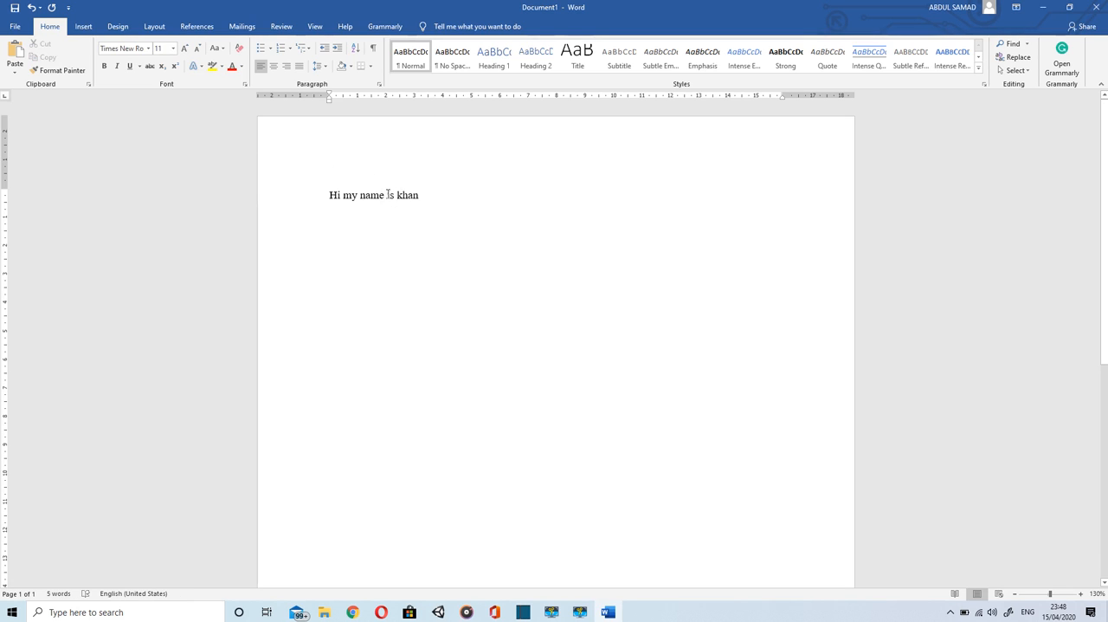
shift+click(420, 195)
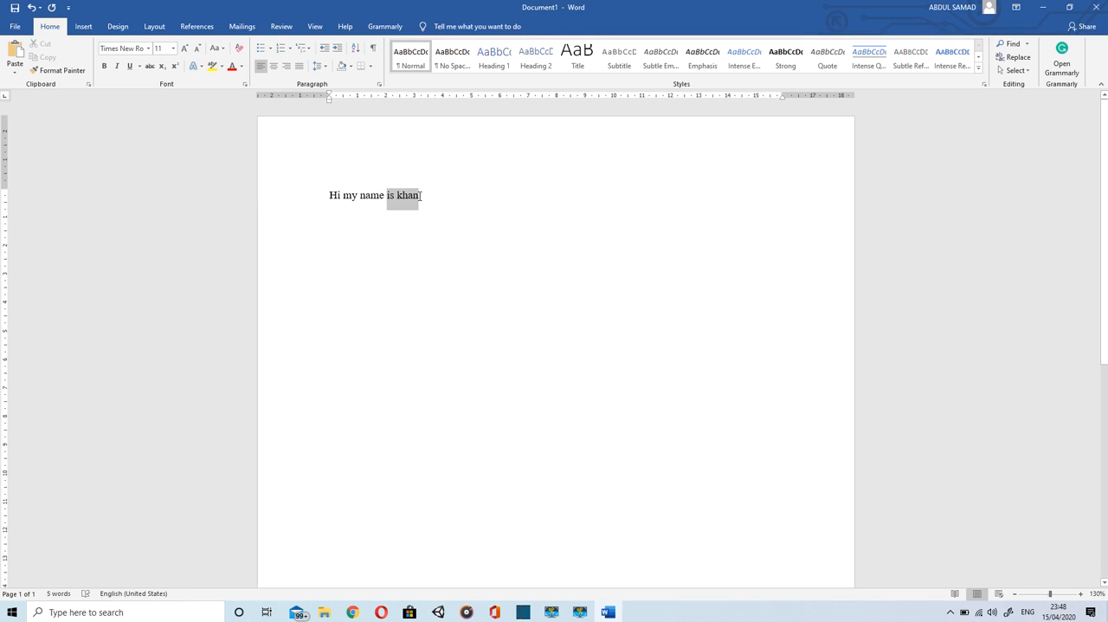
click(105, 67)
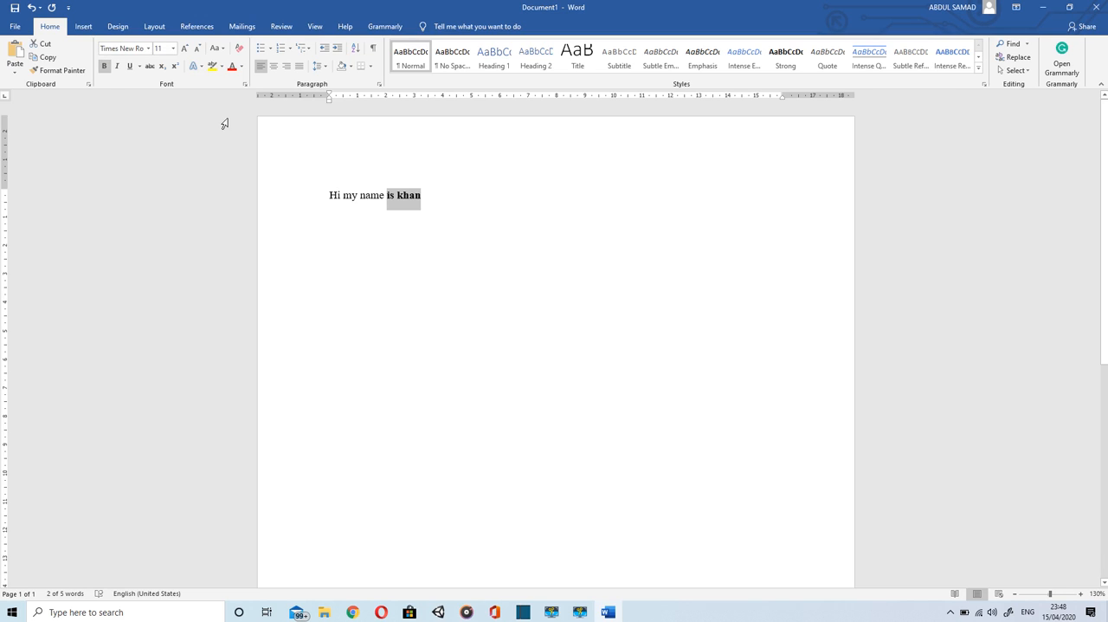
Step: Format the word "name" in the greeting line as underlined and italic
drag(358, 196, 345, 198)
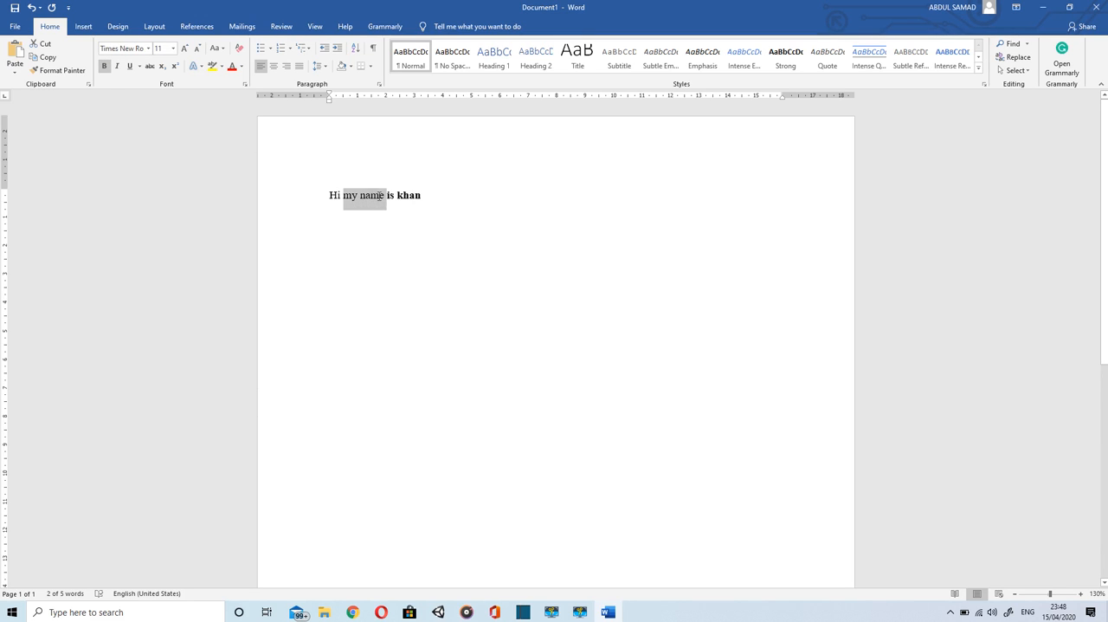
double_click(374, 197)
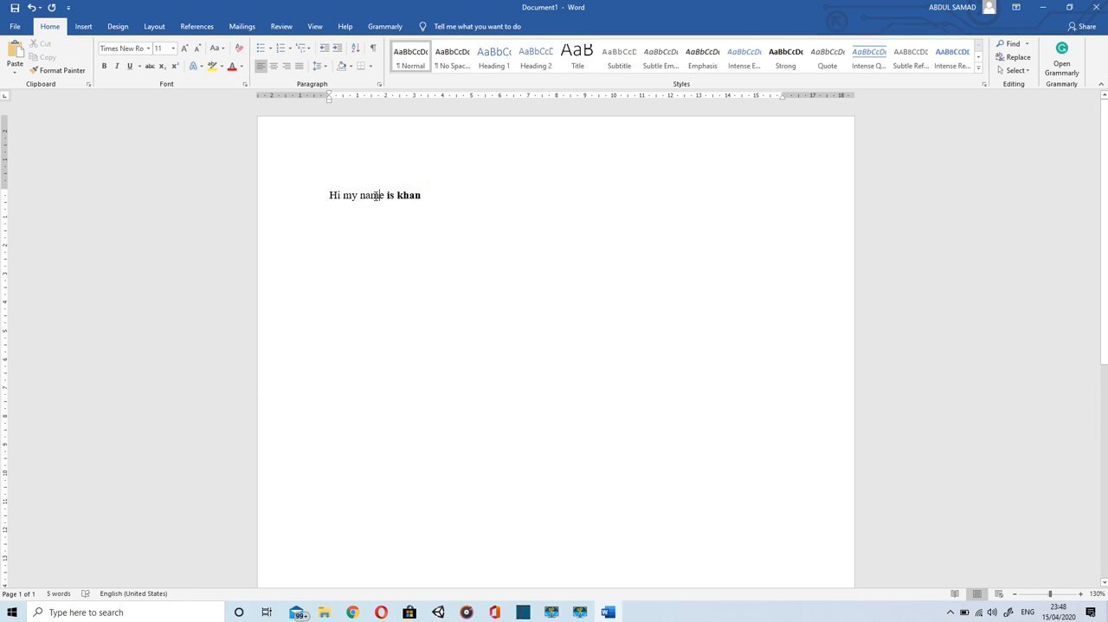
click(331, 214)
double_click(370, 194)
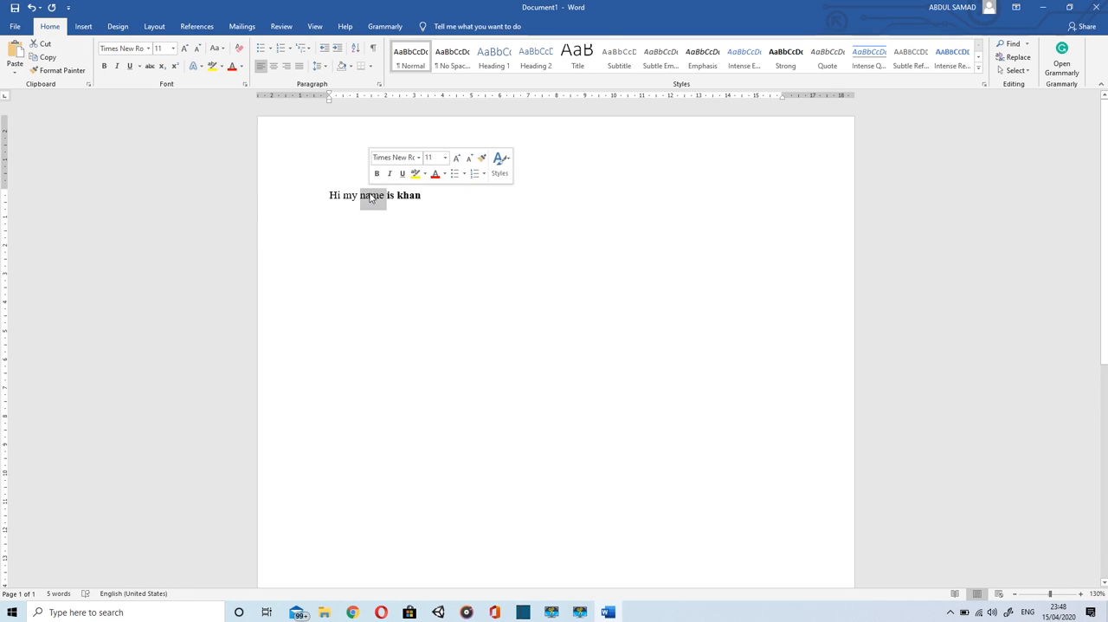
click(117, 67)
click(117, 69)
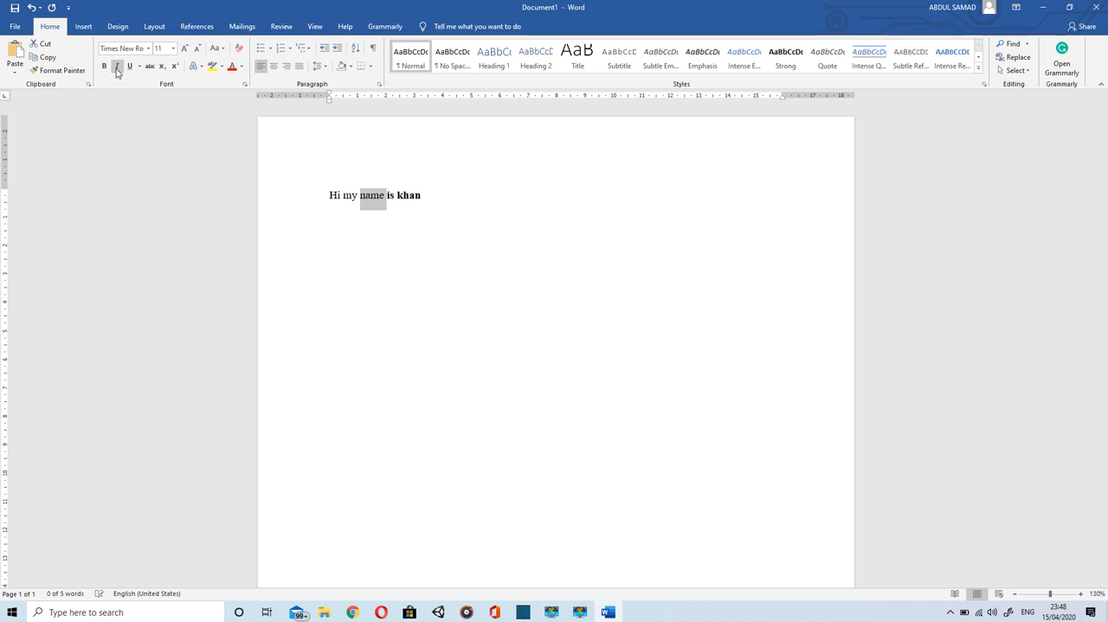
click(129, 68)
click(117, 66)
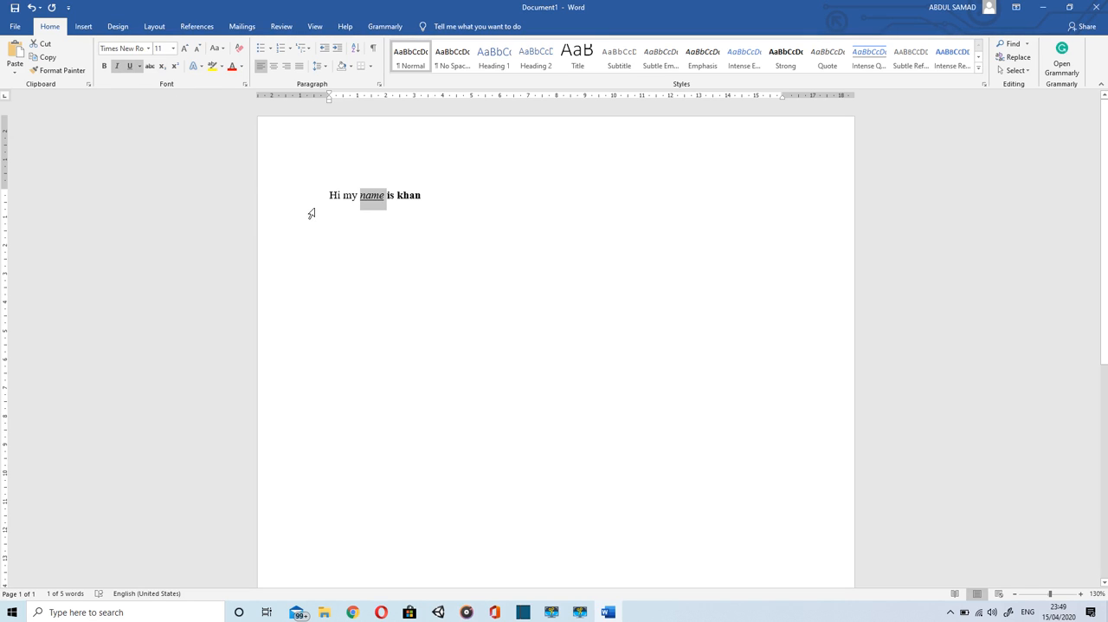
Step: Undo the italic and underline on "name", the bold on the last two words, and the removal of bold from "Hi"
key(ctrl+i)
key(ctrl+u)
key(ctrl+i)
key(ctrl+i)
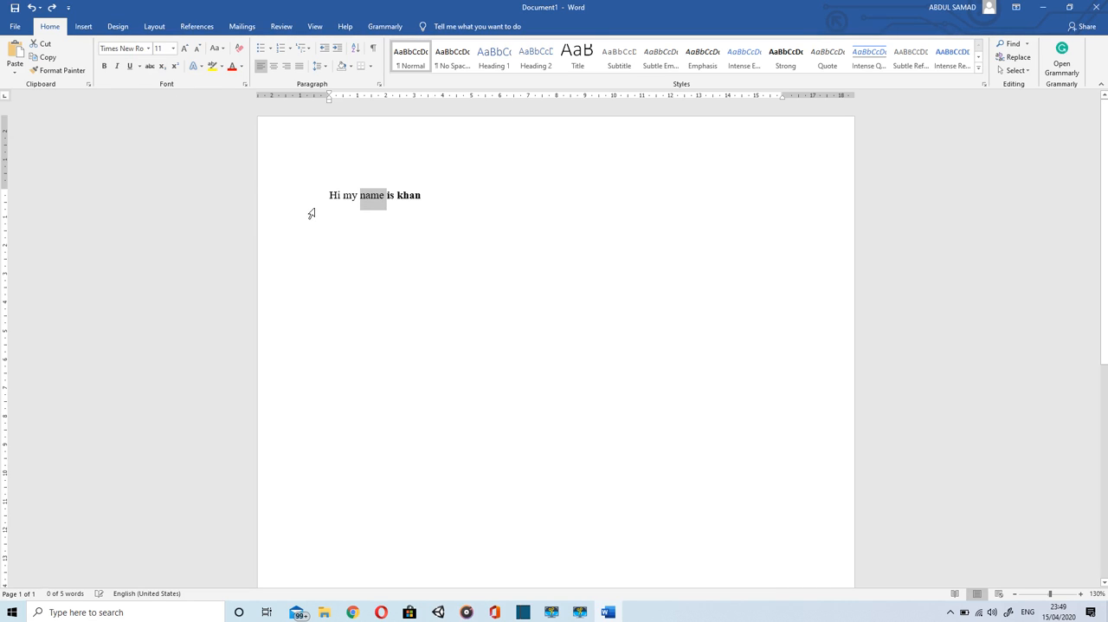
key(ctrl+z)
Step: Undo the remaining bold formatting on the word "Hi" and clear the selection
key(ctrl+z)
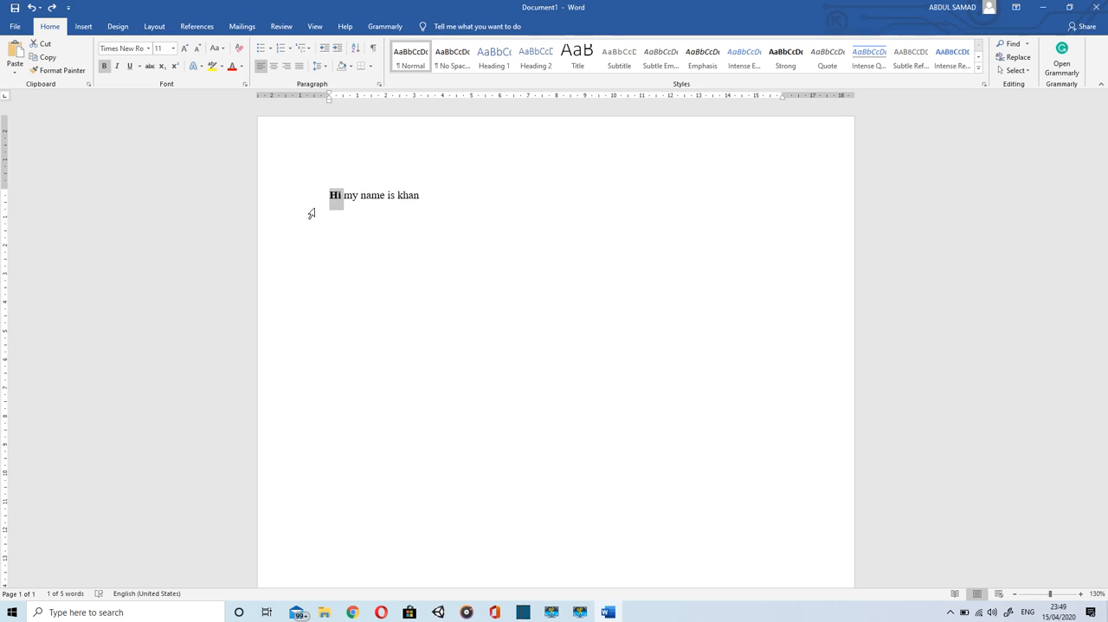
key(ctrl+z)
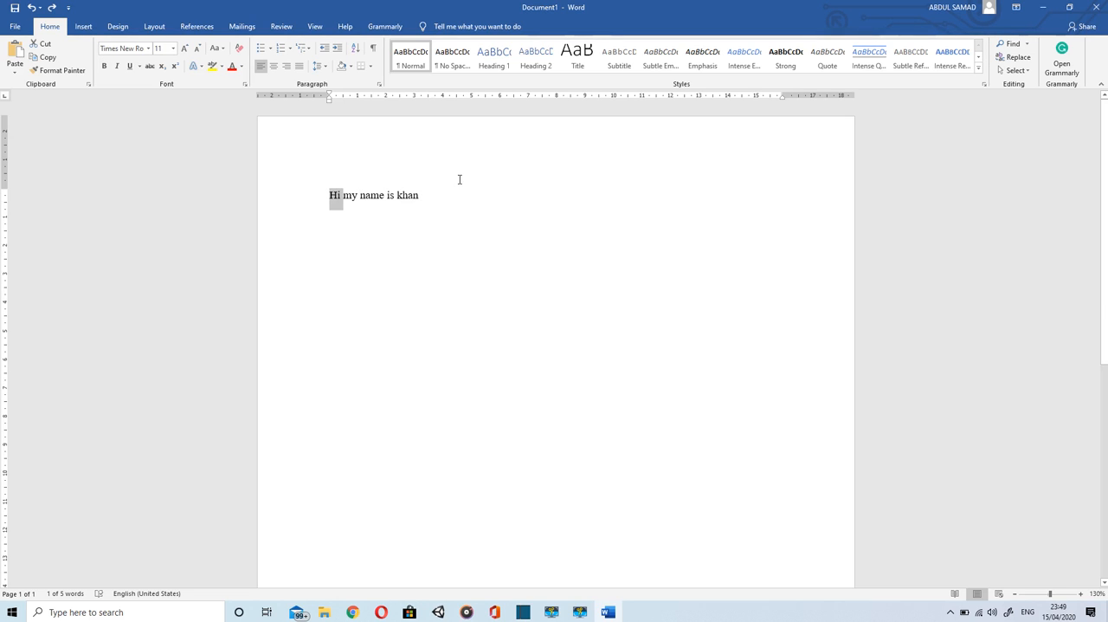
double_click(435, 212)
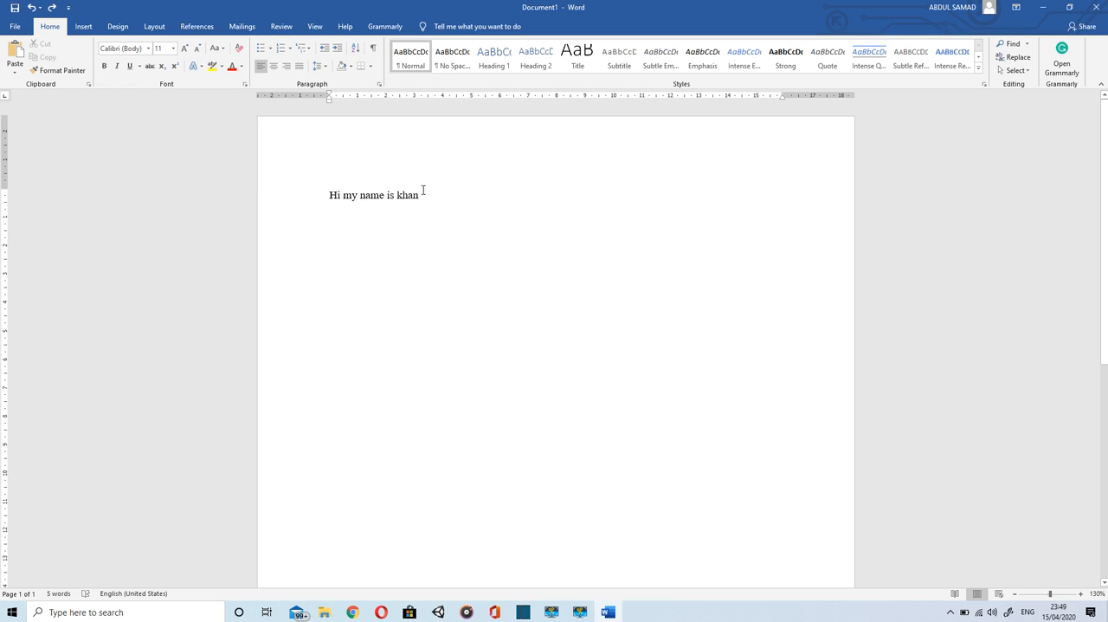
Step: Step the whole greeting line's font size up to 14, down to 12 and back up to 14
drag(423, 195, 309, 187)
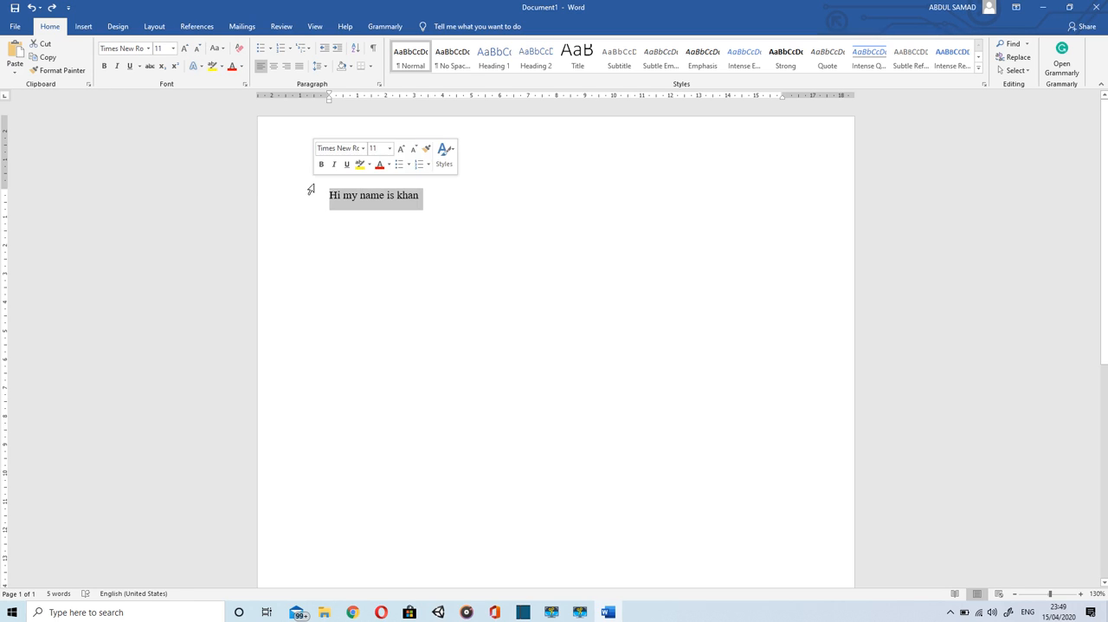
click(186, 49)
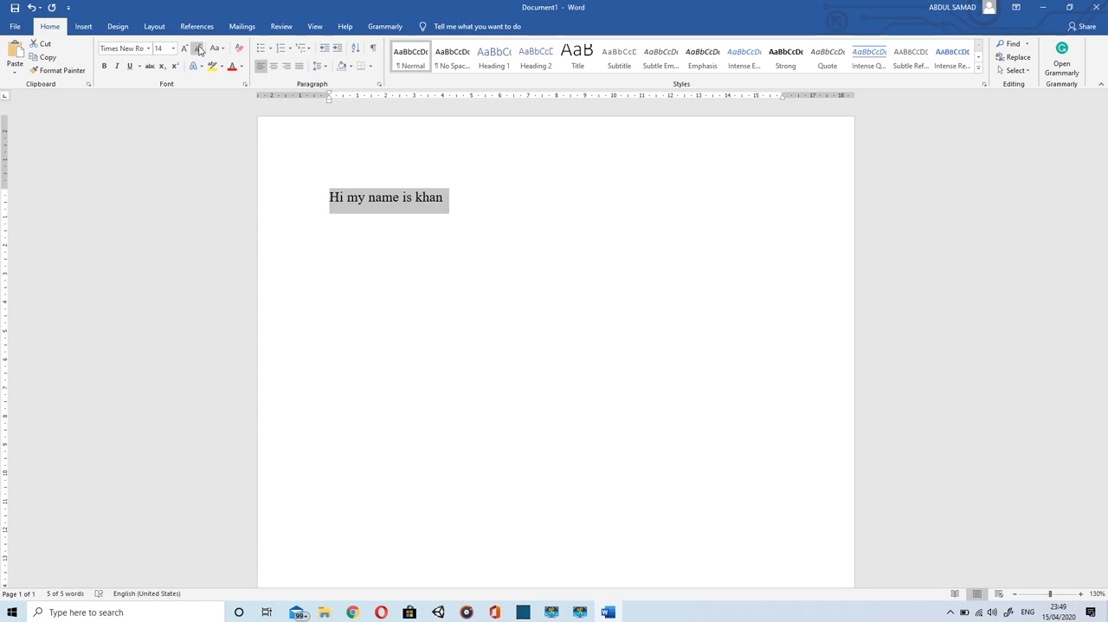
click(197, 49)
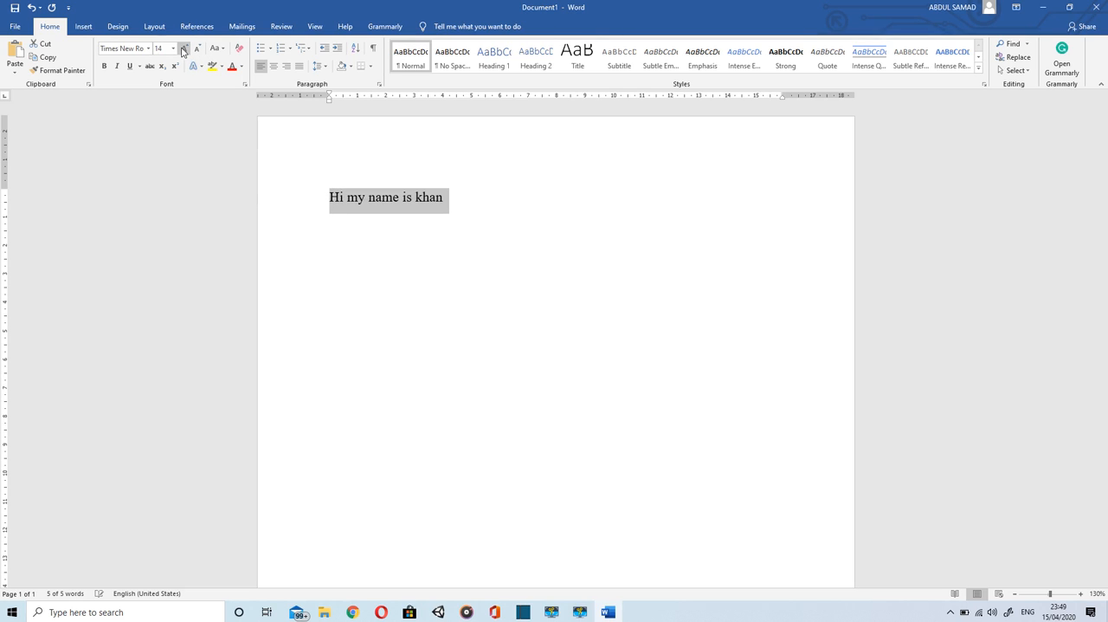
click(197, 48)
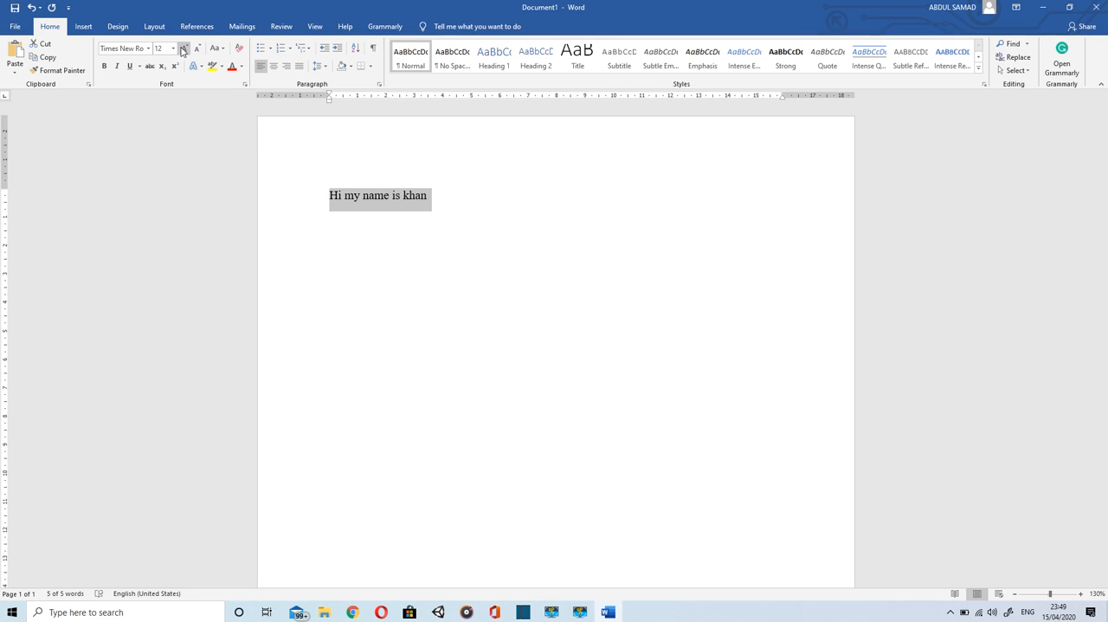
click(185, 49)
Step: Apply sentence case and then lowercase to the greeting line, and reduce its font size to 12
click(224, 49)
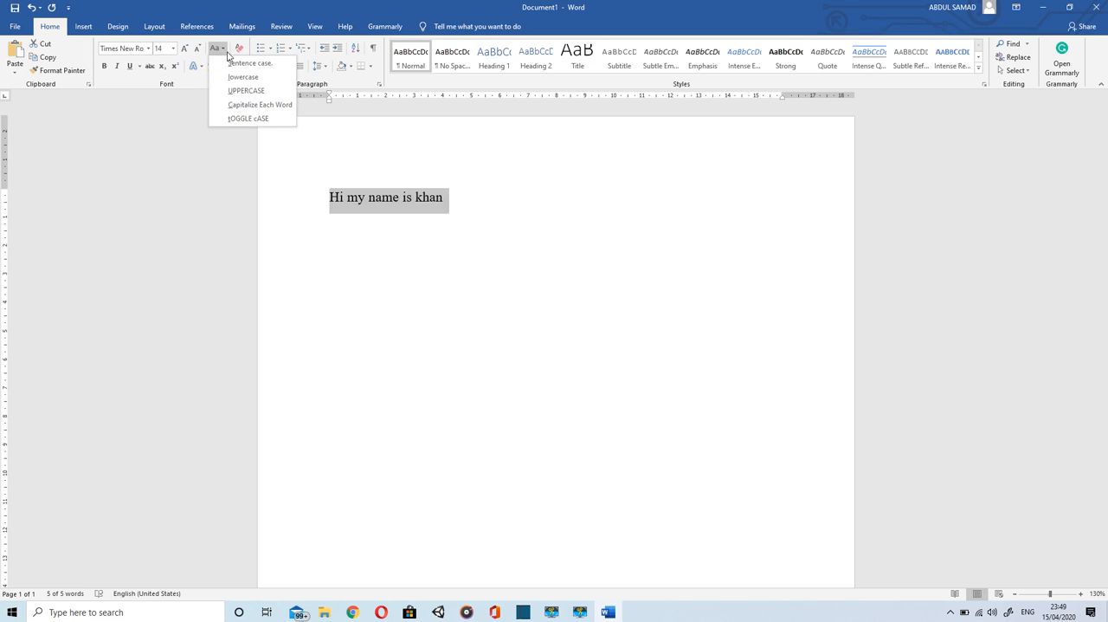
click(231, 65)
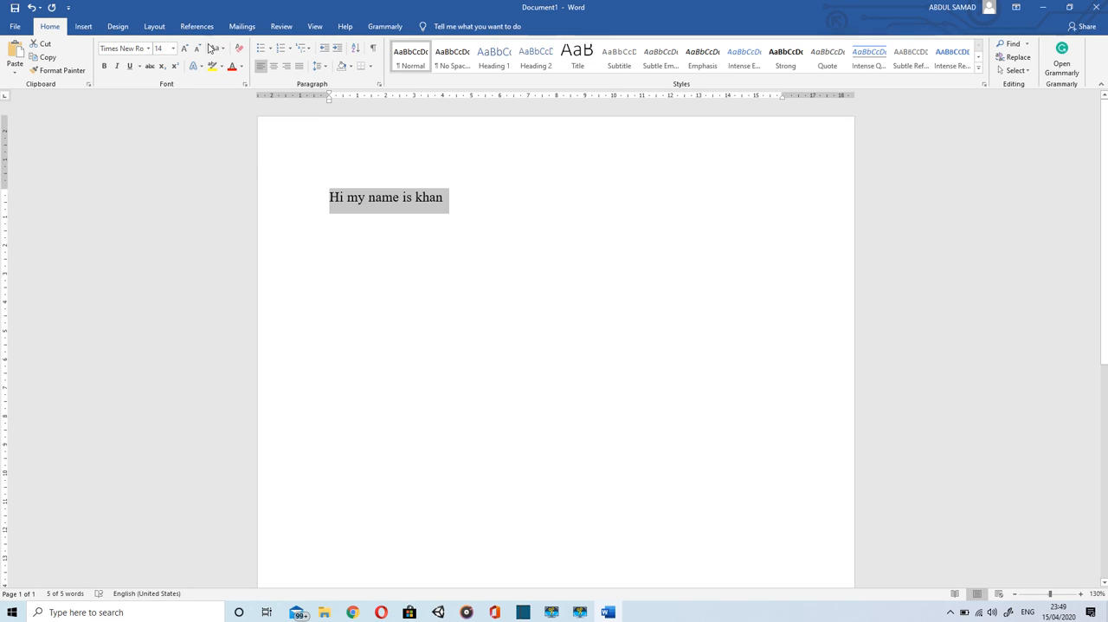
click(215, 49)
click(232, 77)
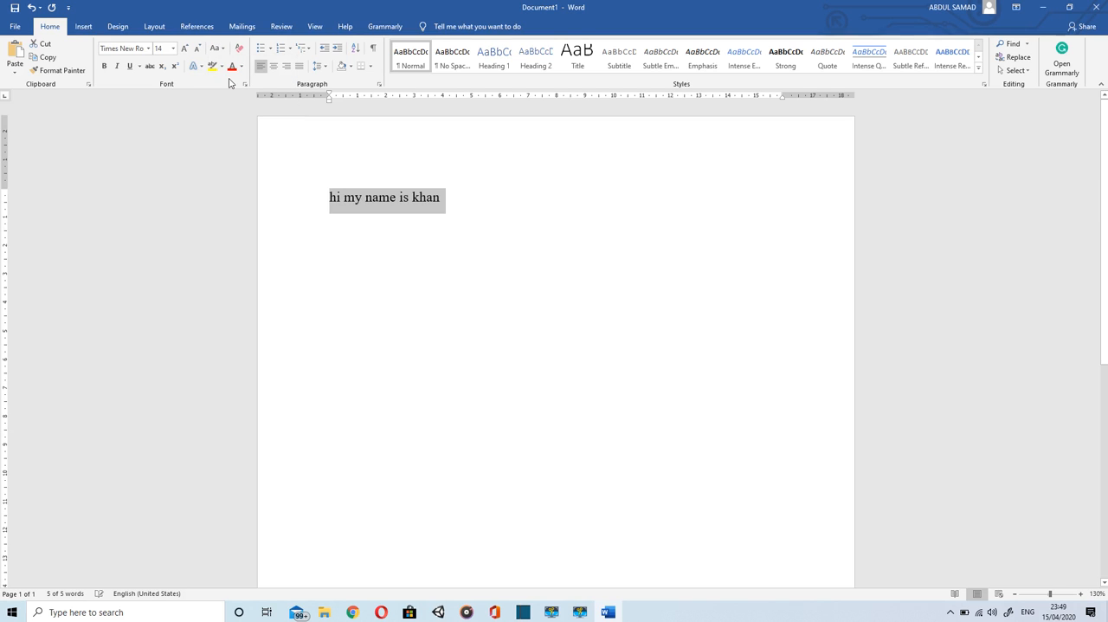
click(199, 48)
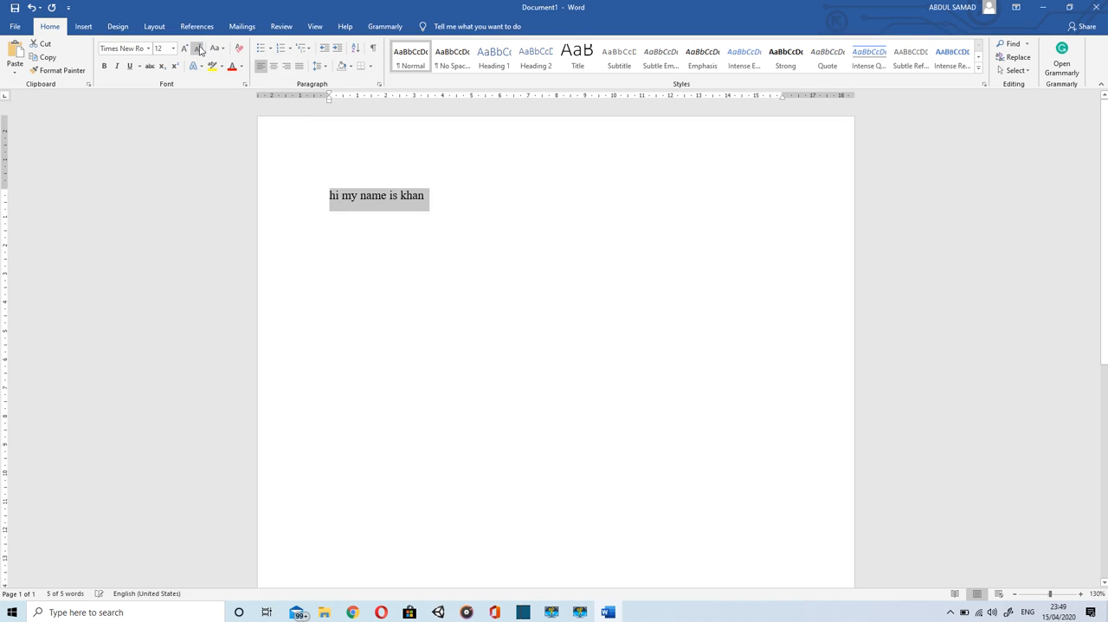
Step: Try the UPPERCASE, Capitalize Each Word and tOGGLE cASE options on the greeting line in turn
click(216, 50)
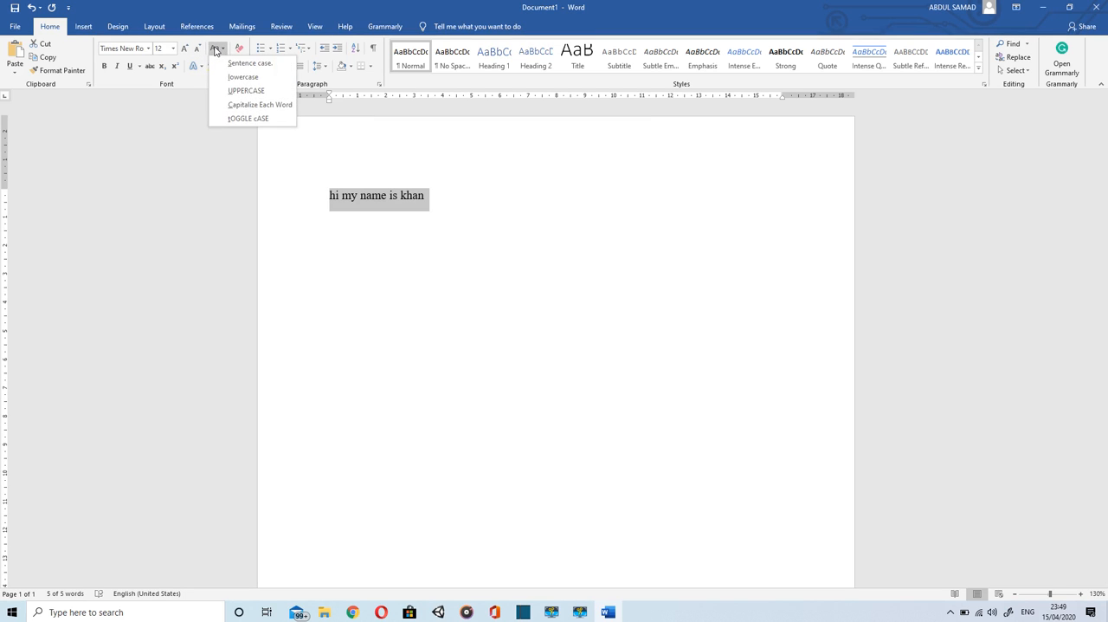
click(241, 91)
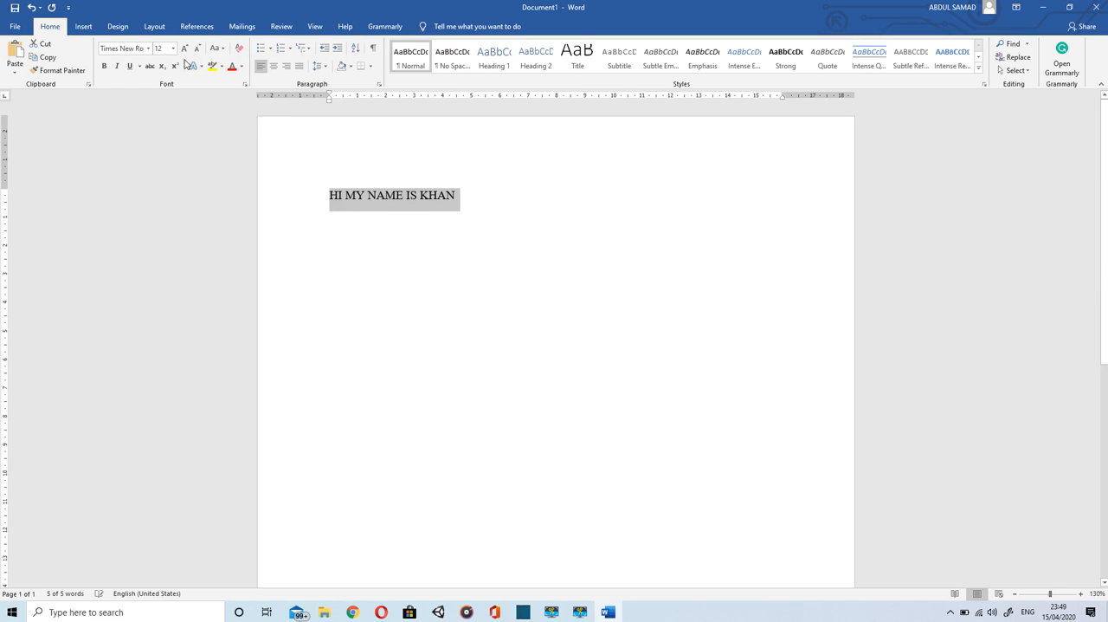
click(219, 50)
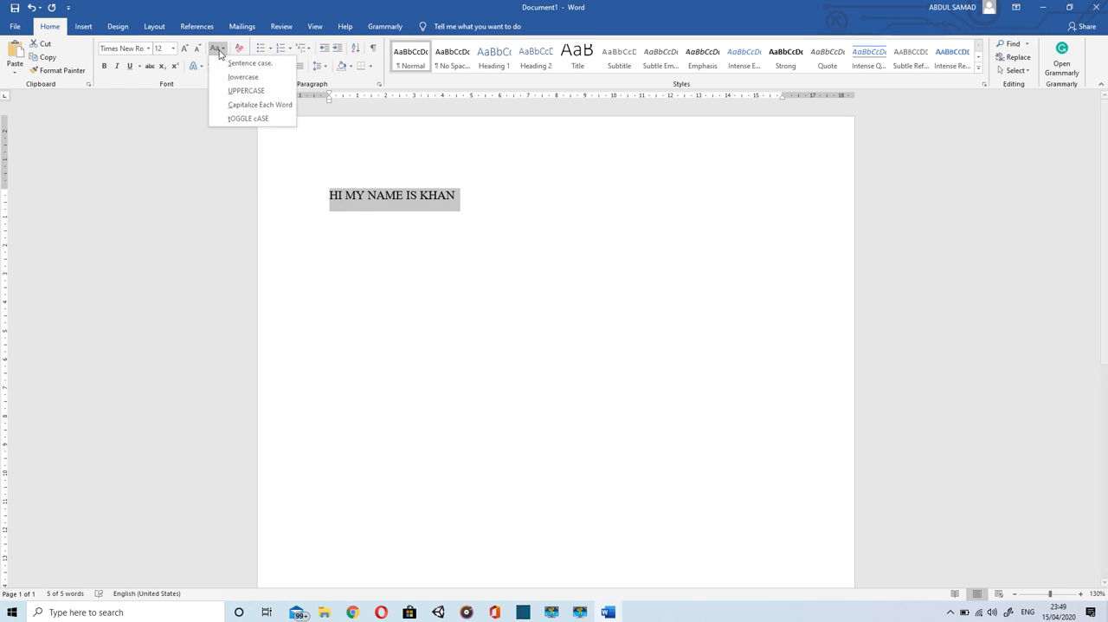
click(259, 105)
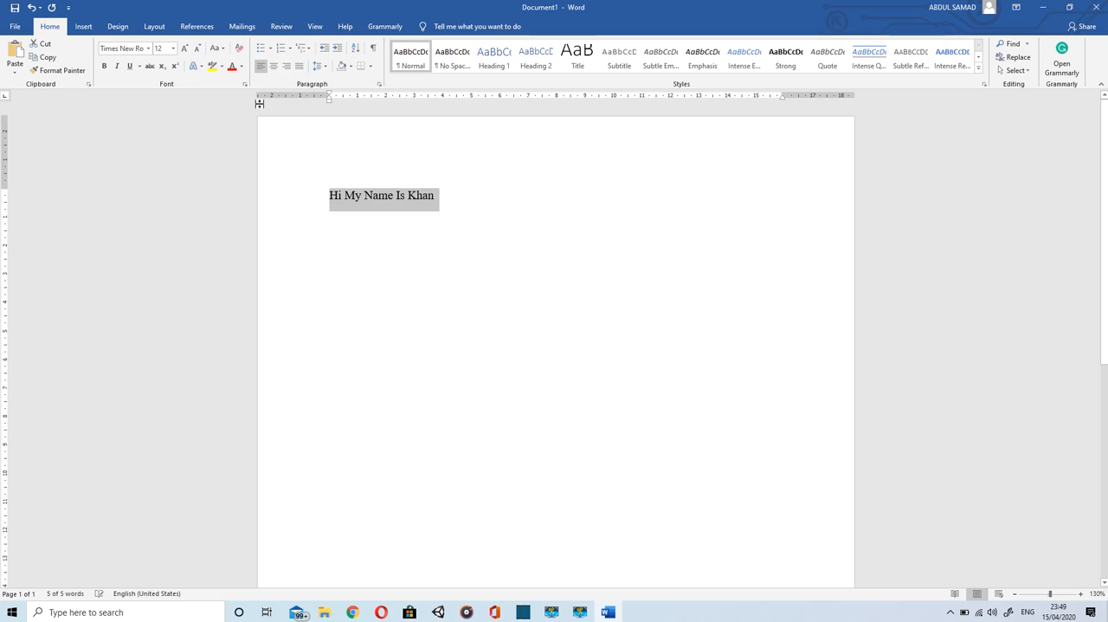
click(217, 50)
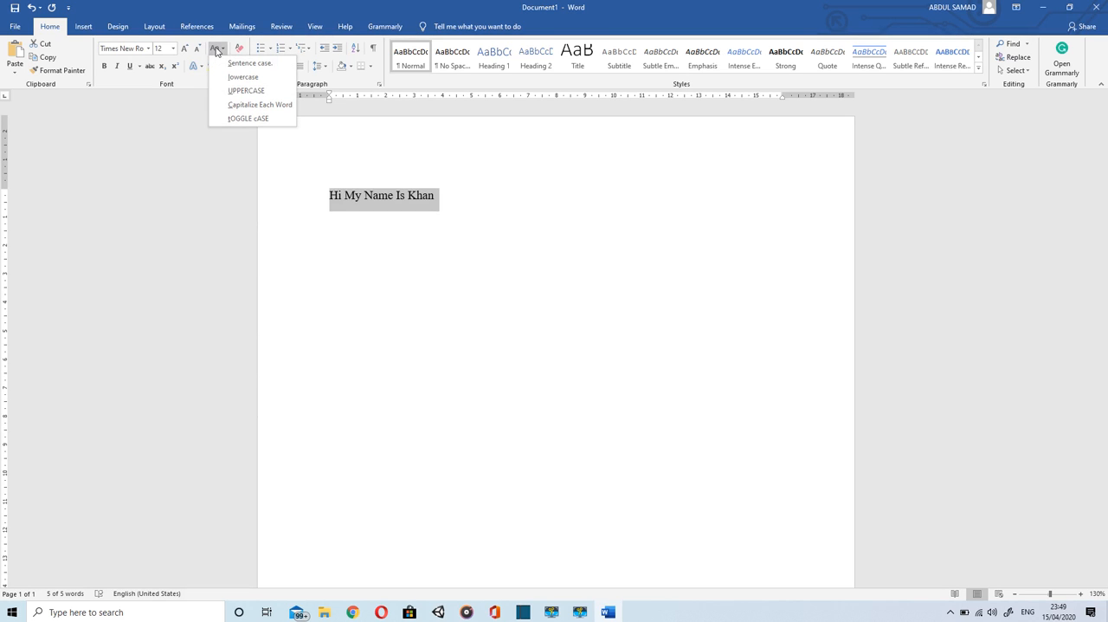
click(247, 118)
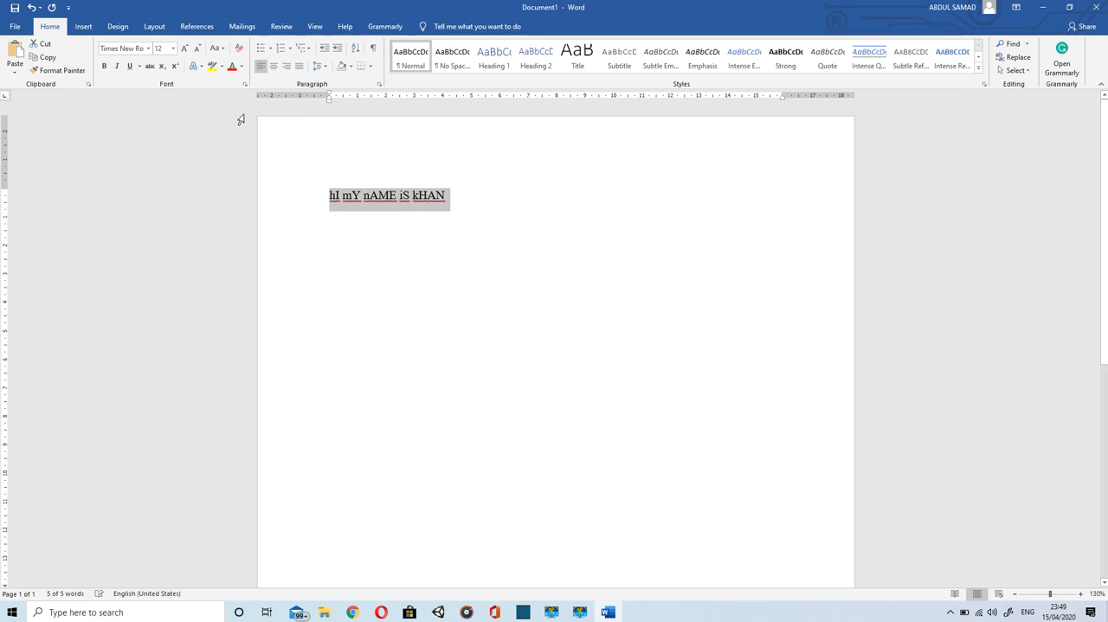
Step: Change the greeting line to sentence case and deselect it
click(220, 50)
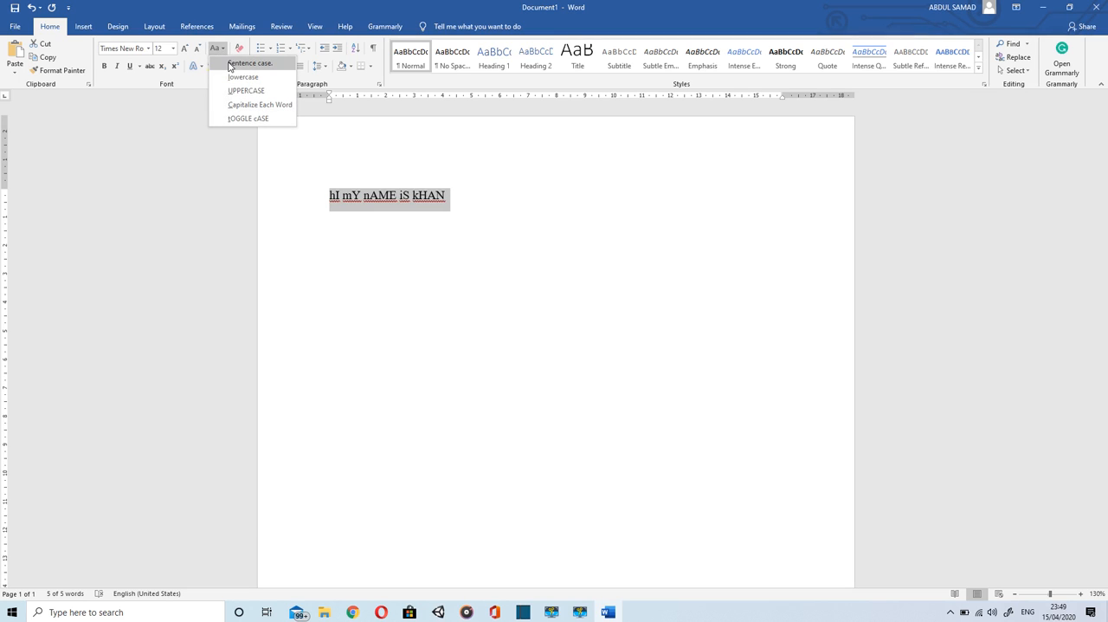
click(231, 64)
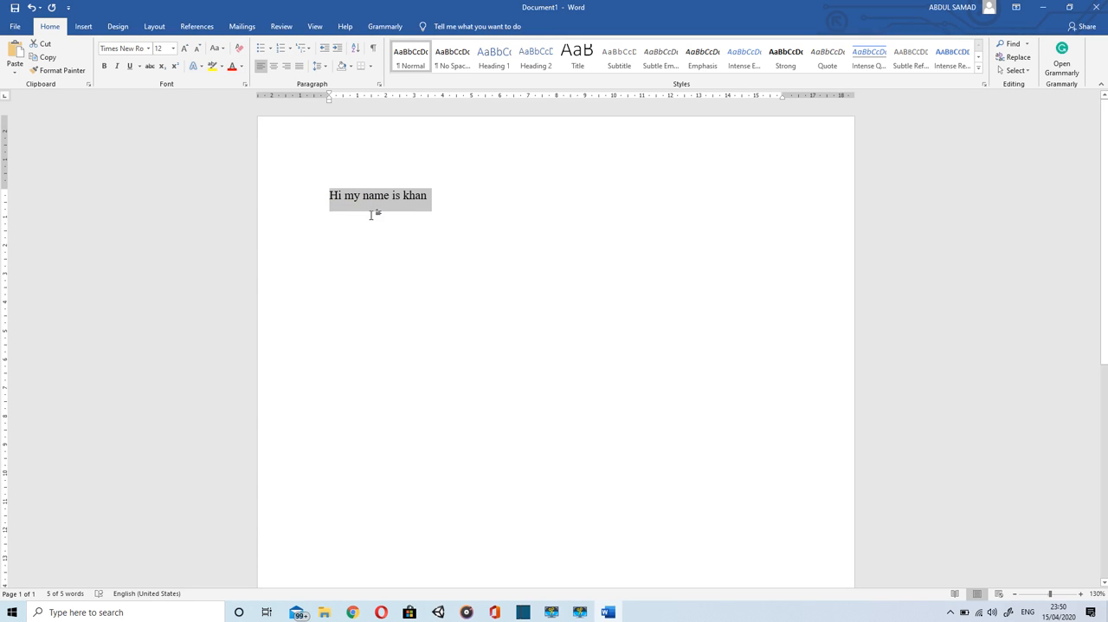
click(423, 206)
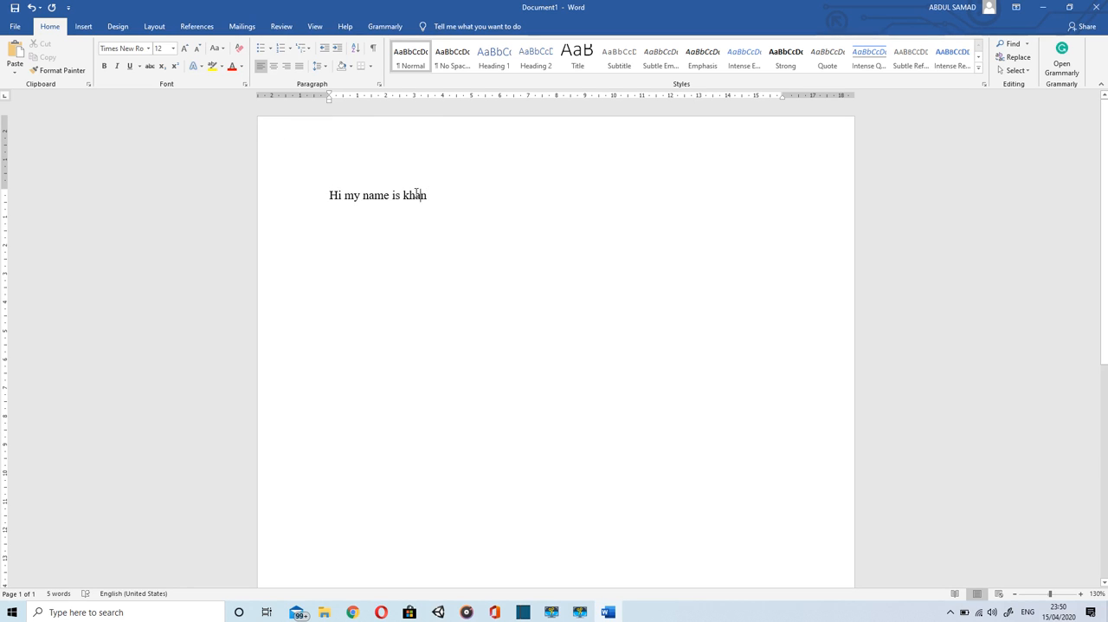
Step: Examine the highlight colors, text effects and font colors offered for the greeting line without applying any
drag(421, 193, 328, 197)
click(221, 67)
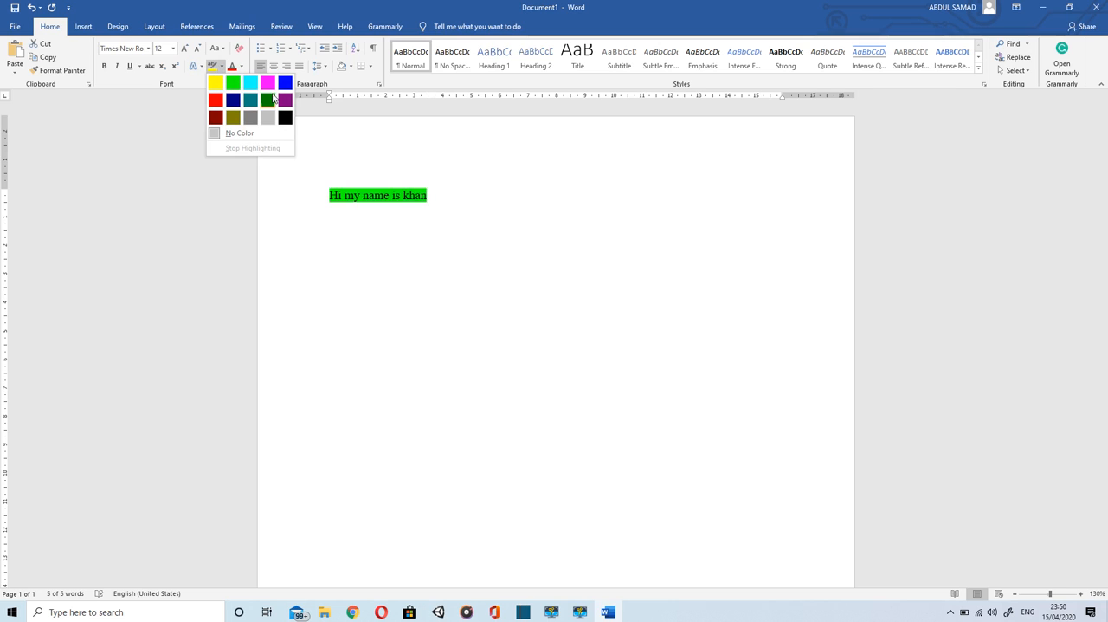
click(198, 68)
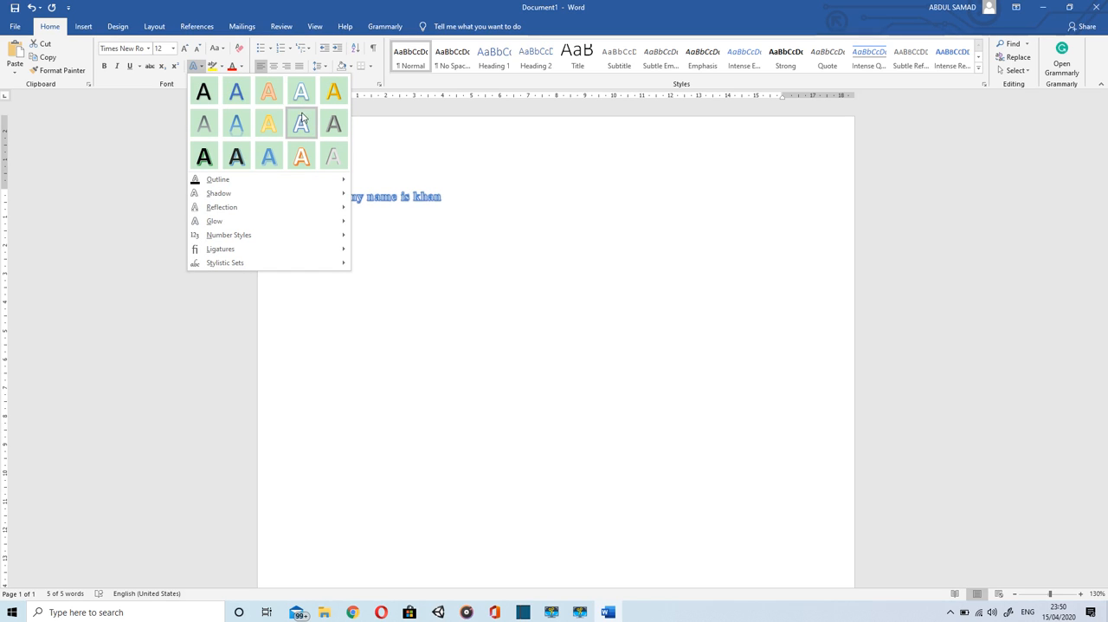
click(447, 119)
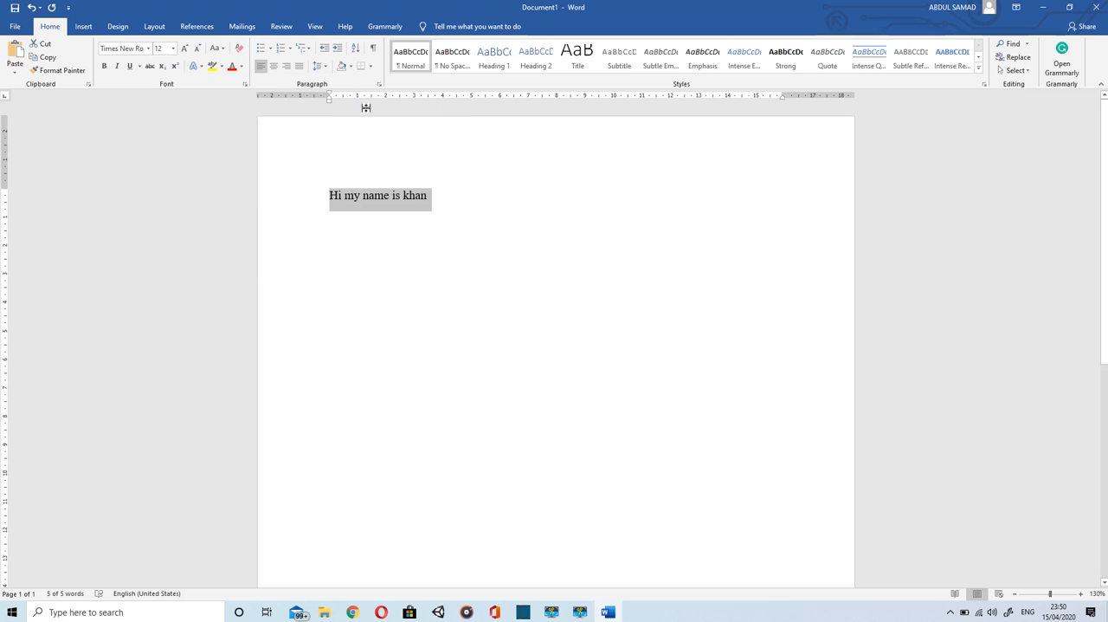
click(242, 66)
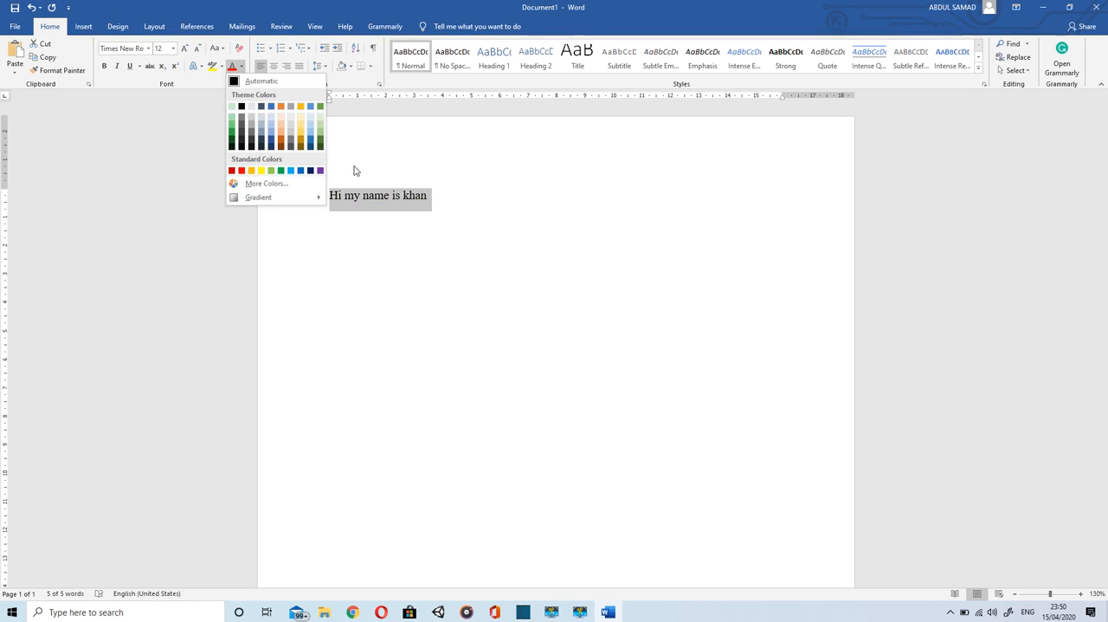
click(382, 147)
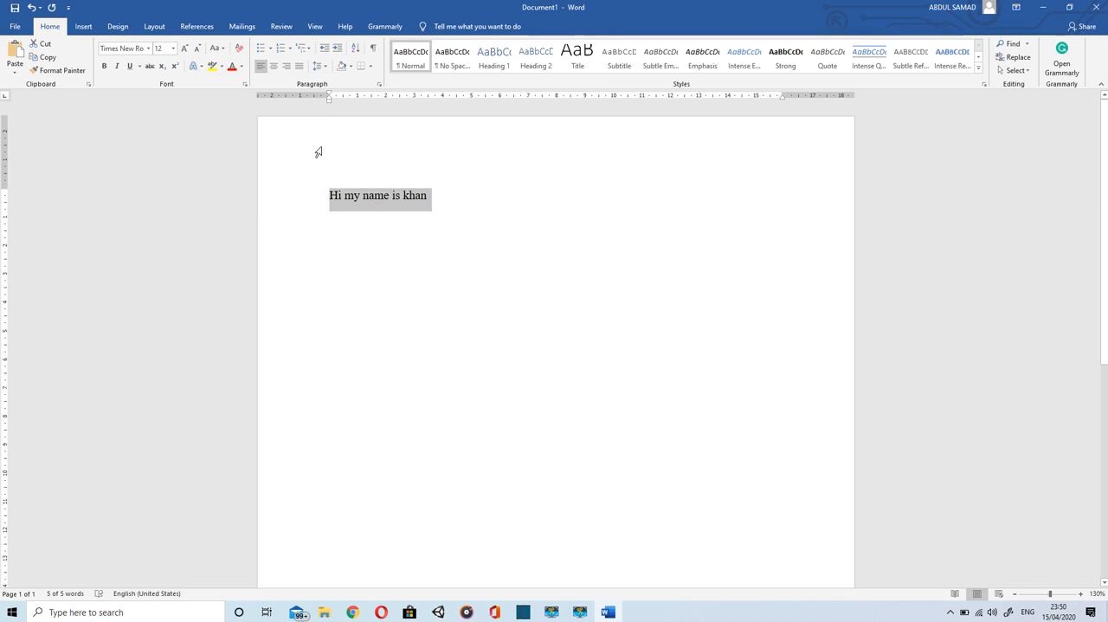
Step: Start a new paragraph below the greeting line and paste the copied article text about the Chiron
click(472, 205)
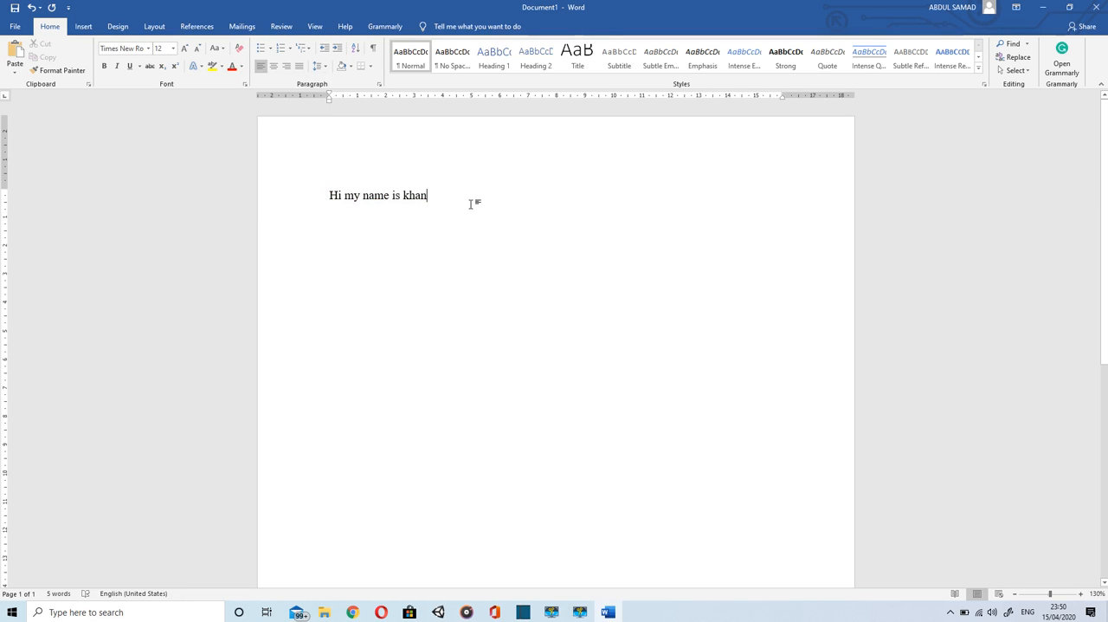
key(Return)
text(The main carry over component from the Veyron is the 7,993 cc (8.0 L) quad-turbocharged W16 engine, though it is heavily updated. The engine in the Chiron has a peak power output of 1,103 kW (1,500 PS; 1,479 hp) at 6,700 rpm and 1,600 N⋅m (1,180 lb⋅ft) of torque starting from 2,000 to 6,000 rpm. The engine in the most powerful variant of its predecessor, the Veyron Super Sport generates 220 kW (299 PS; 295 bhp) less than the new Chiron, while the engine in the original Veyron generates 367 kW (499 PS; 492 hp) less power.[10][11] Like its predecessor, the Veyron, the Chiron utilises a carbon fibre body structure, independent suspension and a Haldex All-wheel drive system.[12][13][14] The carbon fibre body has a stiffness of 50,000 Nm per degree.[15] The Chiron can accelerate from 0–100 km/h (0–62 mph) in 2.4 seconds according to the manufacturer, 0–200 km/h (0–124 mph) in 6.5 seconds and 0–300 km/h (0–186 mph) in 13.6 seconds. In a world-record-setting test at the time in 2017, the Chiron reached 400 km/h (249 mph) in 32.6 seconds, after which it needed 9.4 seconds to brake to standstill.[16] The Chiron's top speed is electronically limited to 420 km/h (261 mph), or 375–380 km/h (233–236 mph) without the specific key, for safety reasons, mainly arising from the tyres as the manufacturer concluded that no tyre currently manufactured would be able to handle the stress at the top speed the Chiron is capable of achieving.[2][17] Independent testing by an owner has indicated that the Chiron can easily attain its limited top speed.[18] Mixed fuel consumption is 22.5 L/100 km (12.55 mpg-imp; 10.45 mpg-US).[19])
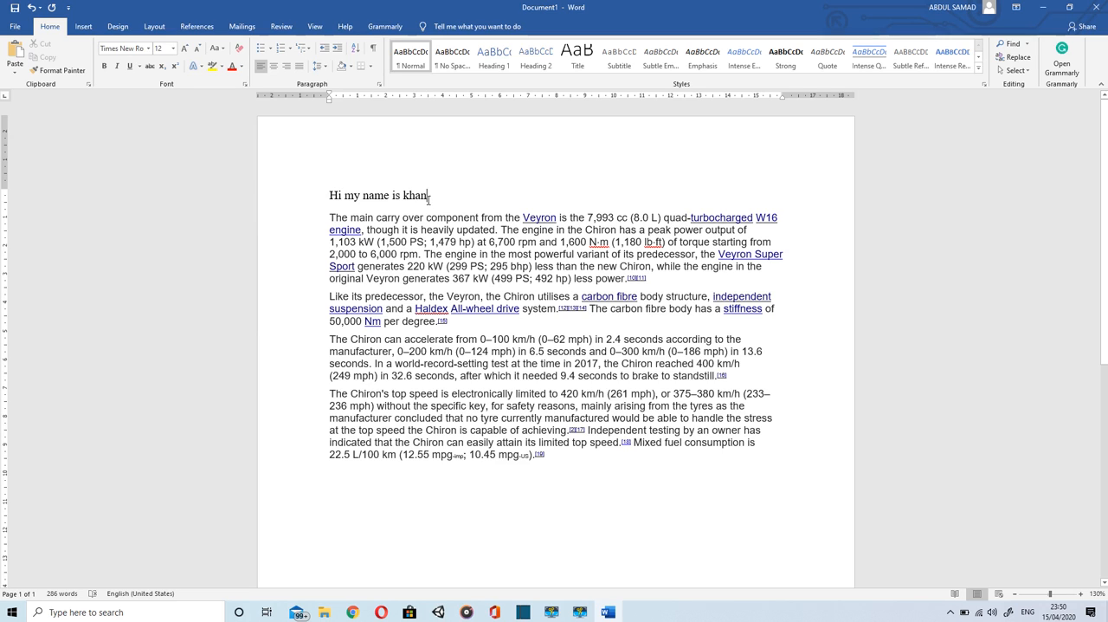
drag(418, 198, 318, 198)
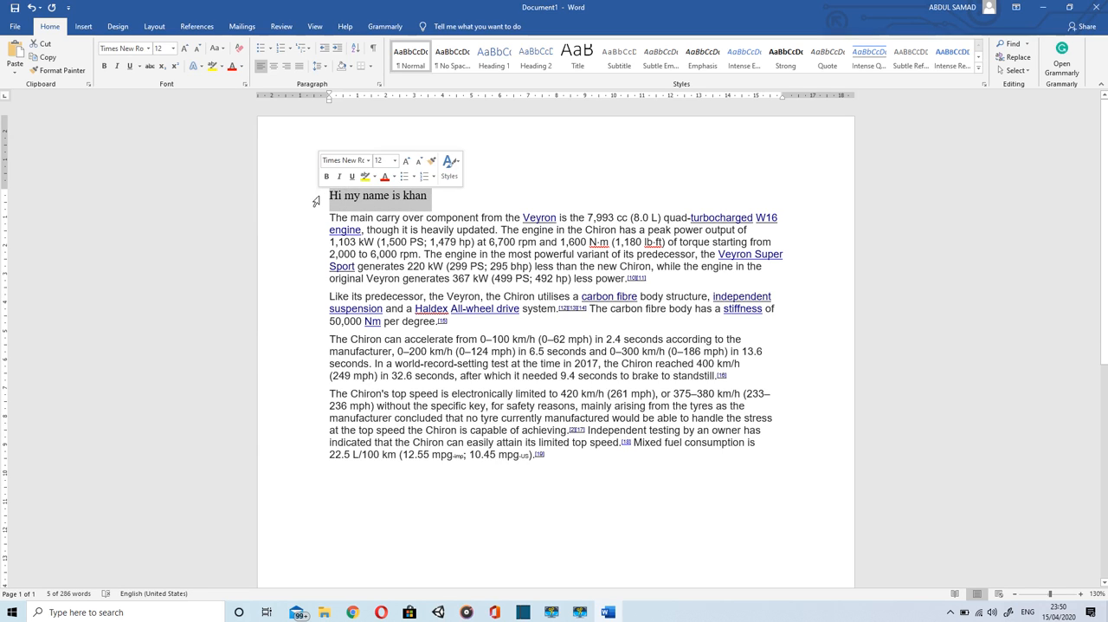
click(49, 71)
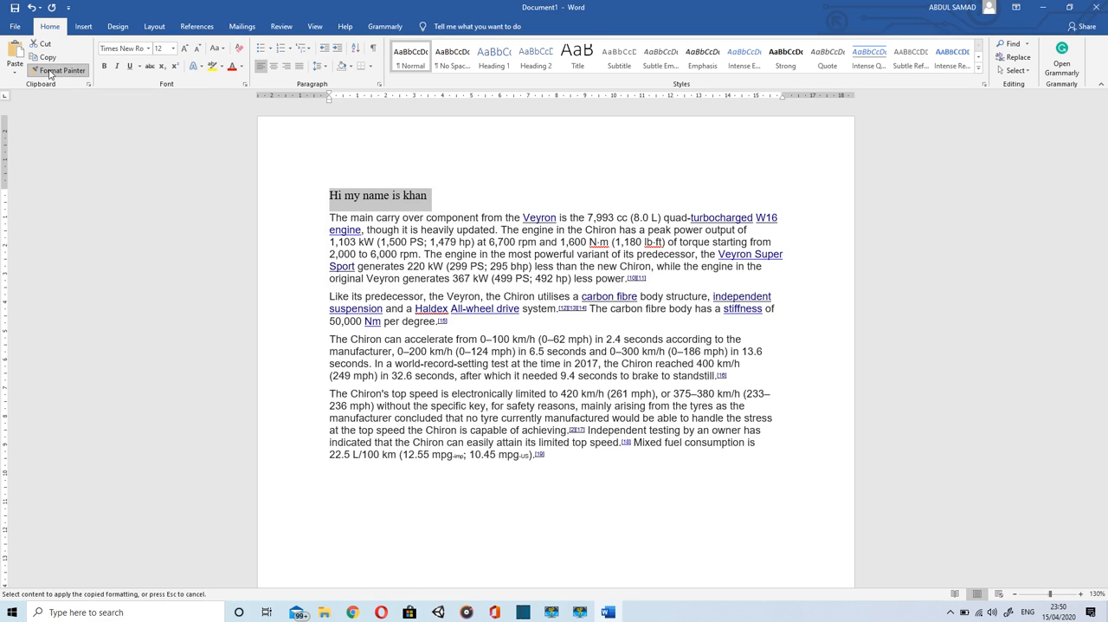
click(629, 501)
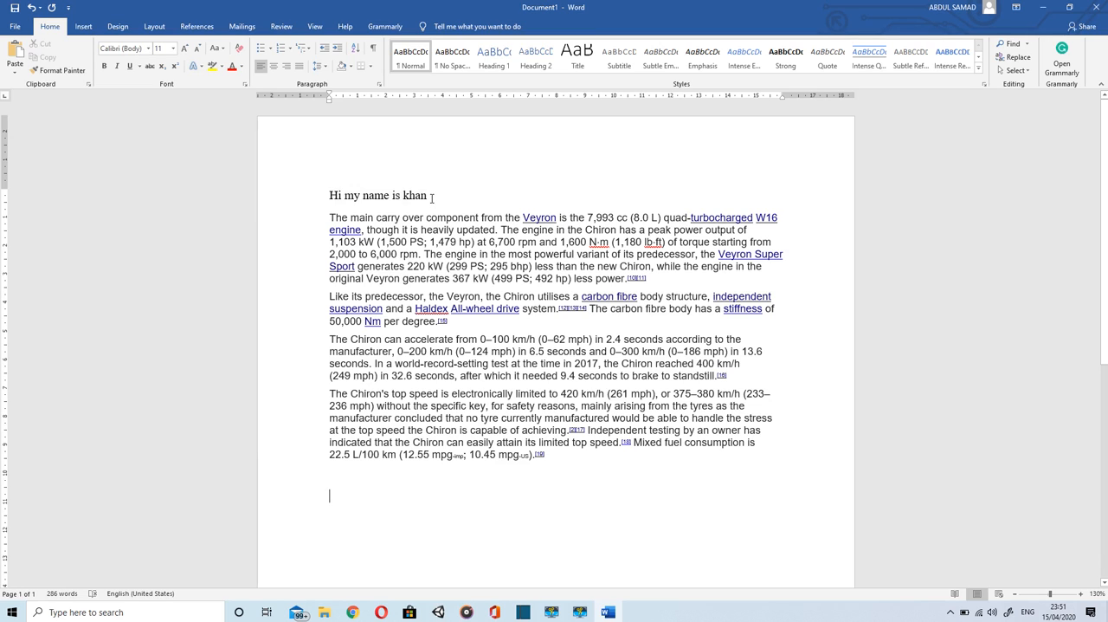
Step: Copy the greeting line's formatting onto all four pasted Chiron paragraphs with Format Painter
drag(431, 197, 314, 192)
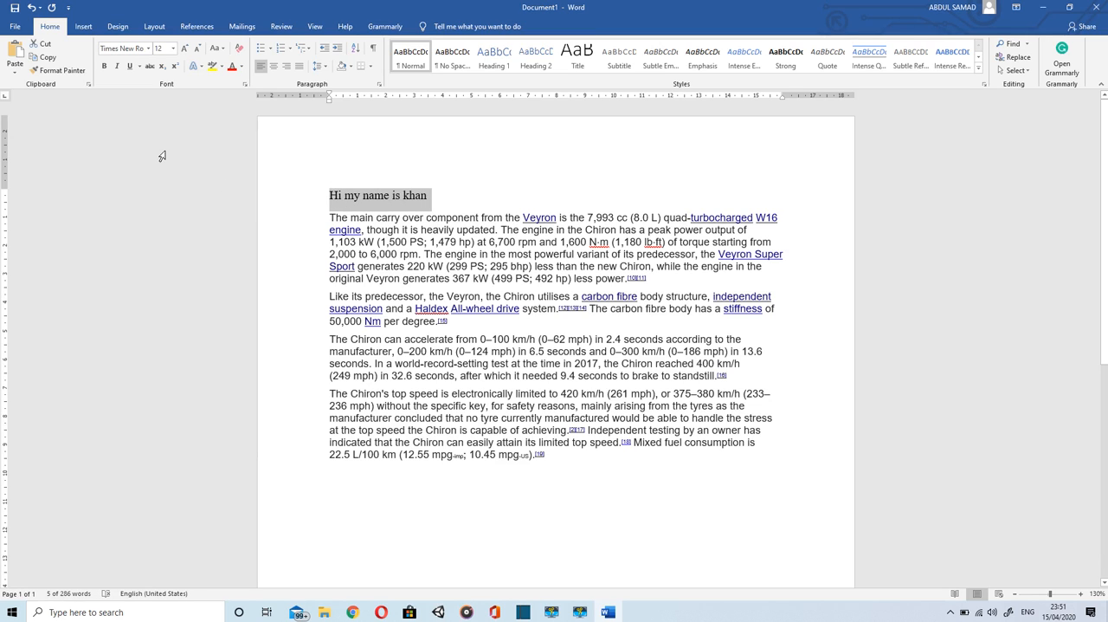
click(50, 73)
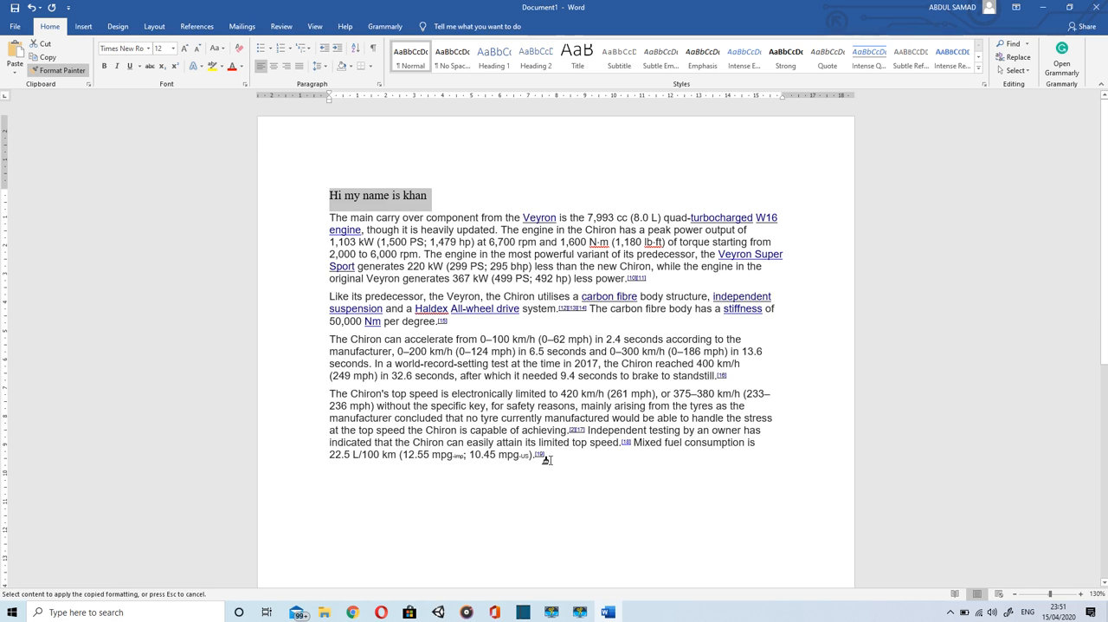
mouse_move(547, 459)
mouse_down()
mouse_move(554, 431)
mouse_move(401, 397)
mouse_move(328, 290)
mouse_move(322, 218)
mouse_up()
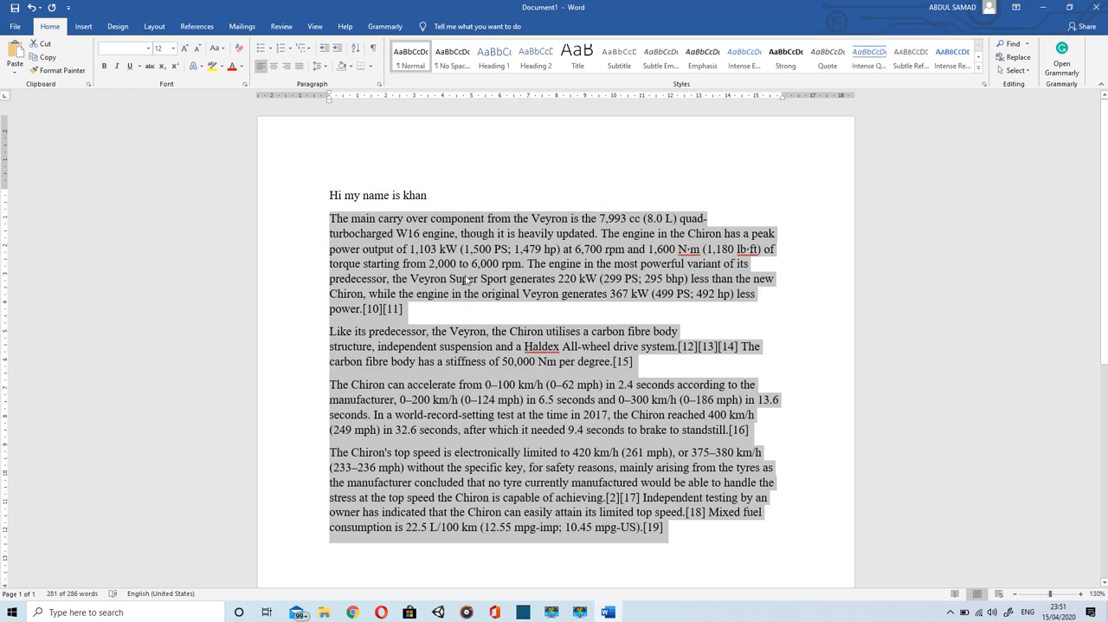
click(485, 311)
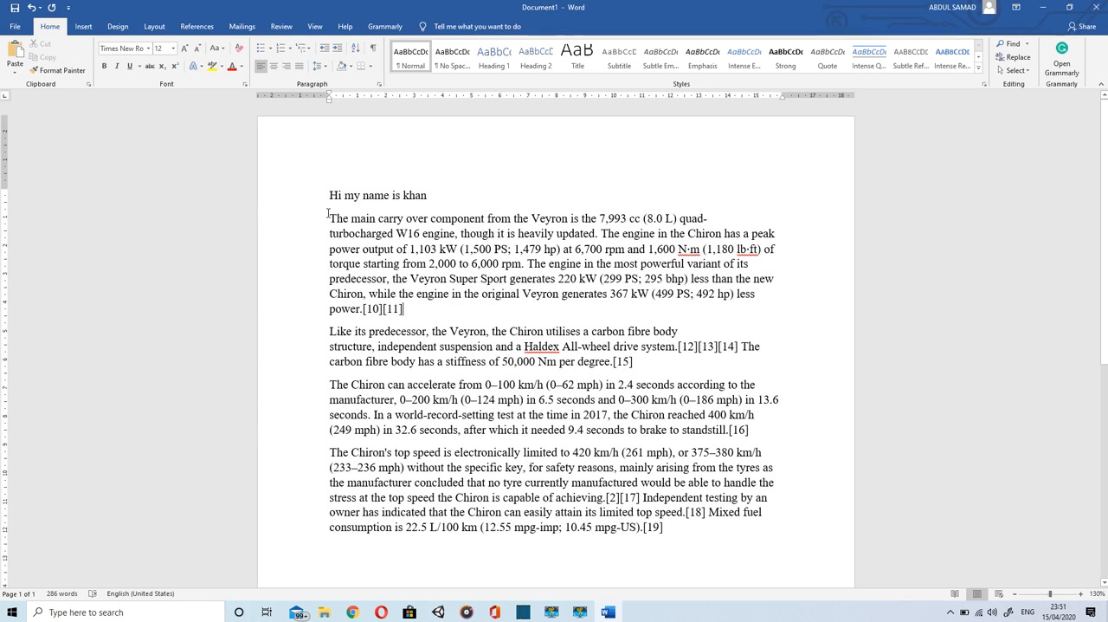
Step: Center the first pasted paragraph, which begins with "The main carry over component"
drag(329, 218, 432, 305)
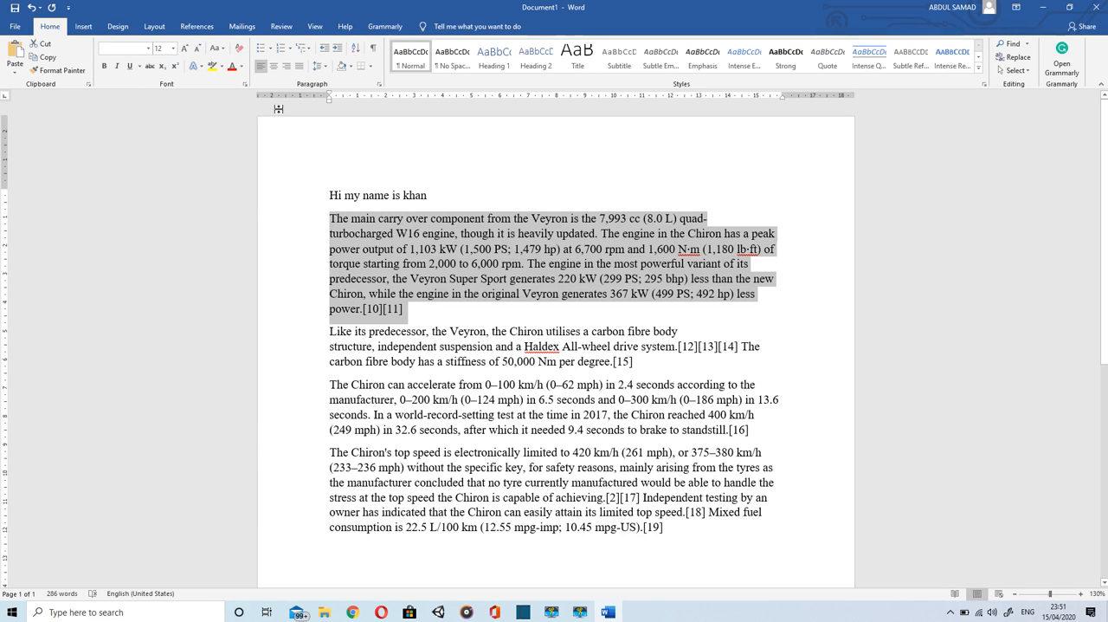
click(275, 74)
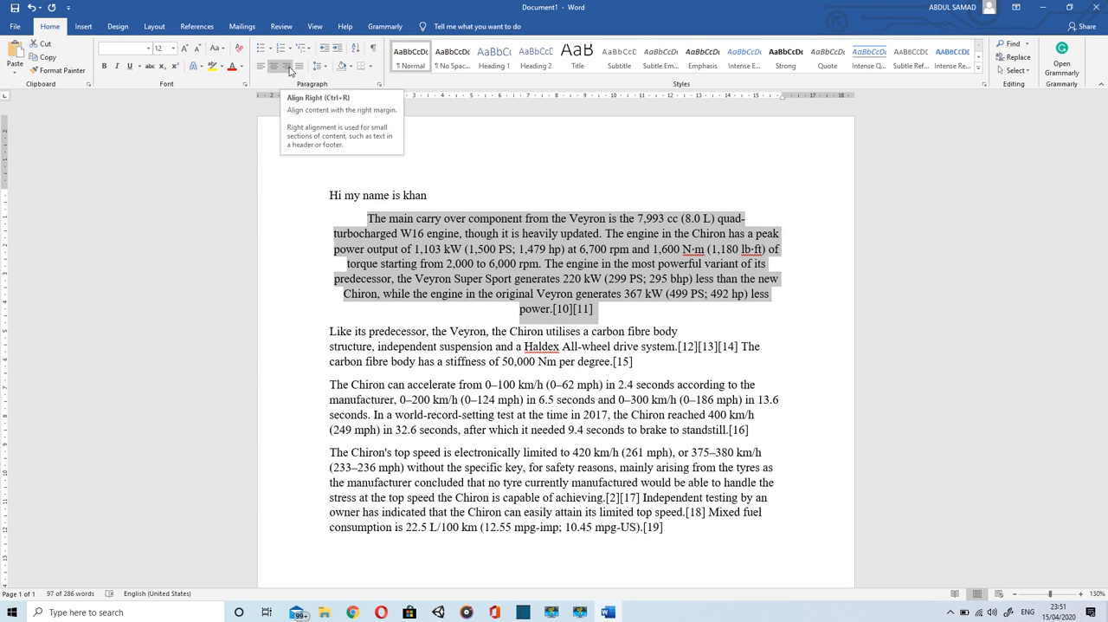
Step: Right-align the paragraph beginning "The main carry over component", and finish by justifying it
click(287, 67)
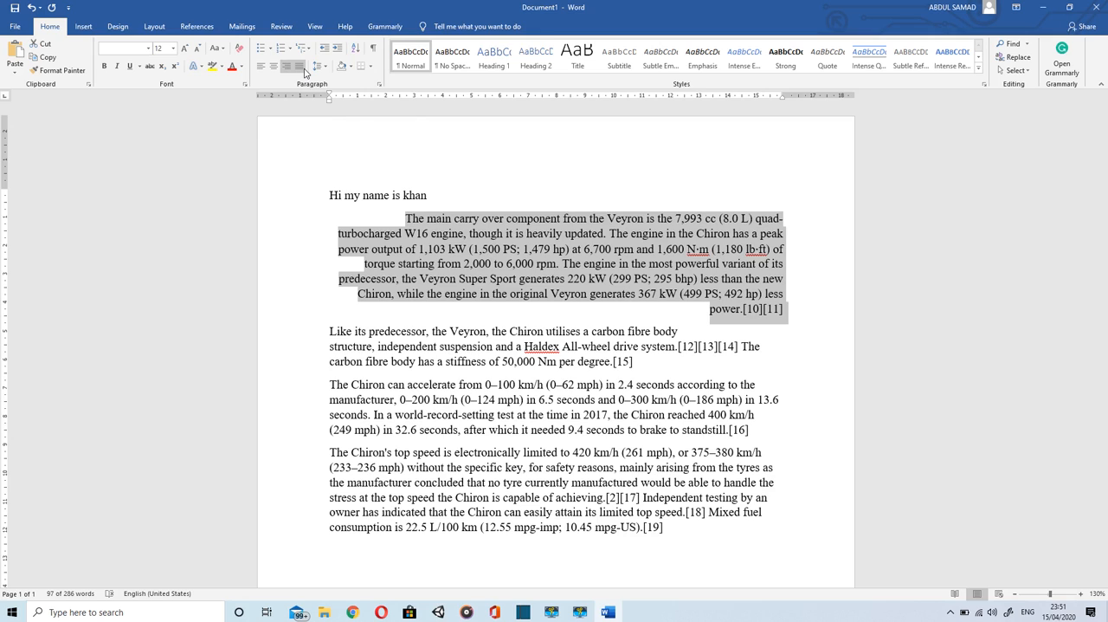
click(304, 70)
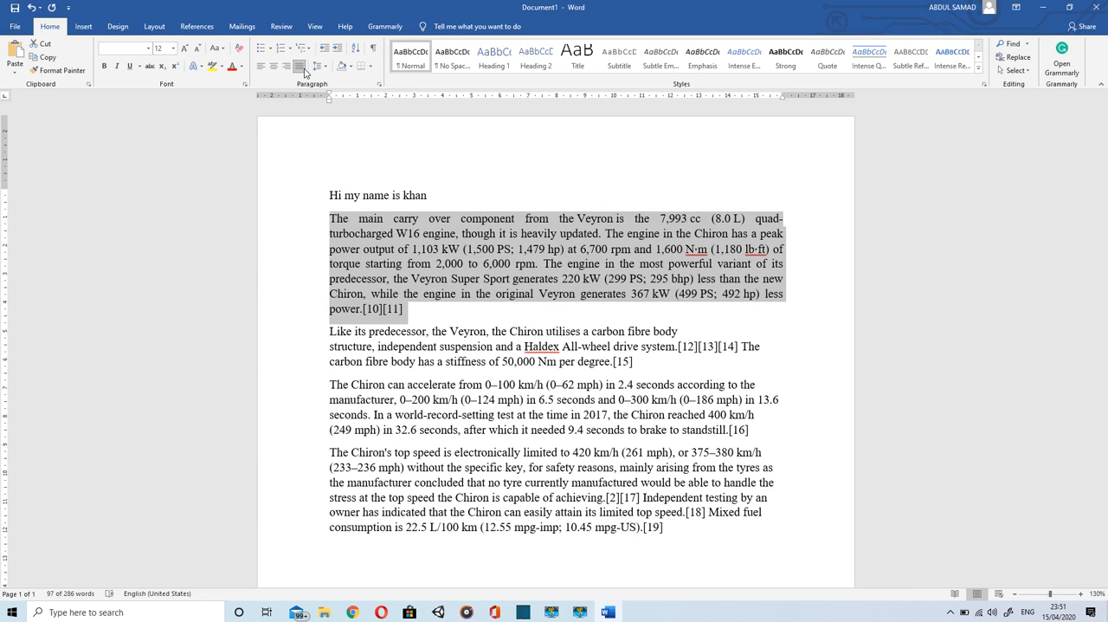
Step: Add a new paragraph after the justified one, and make it a round-bulleted list item reading "Bugatti"
click(417, 324)
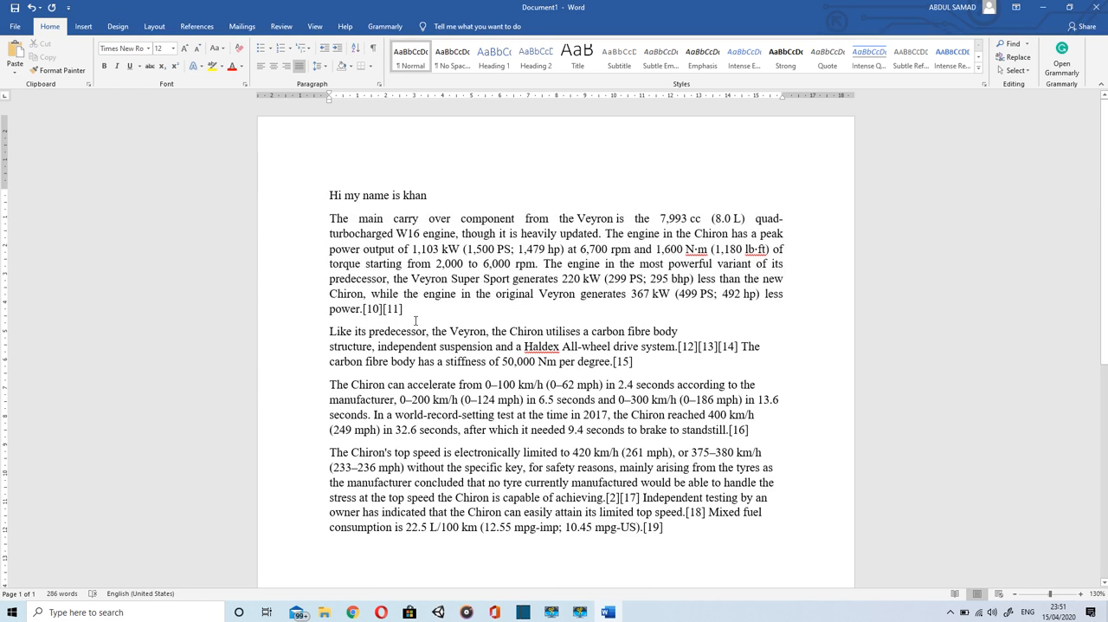
key(Return)
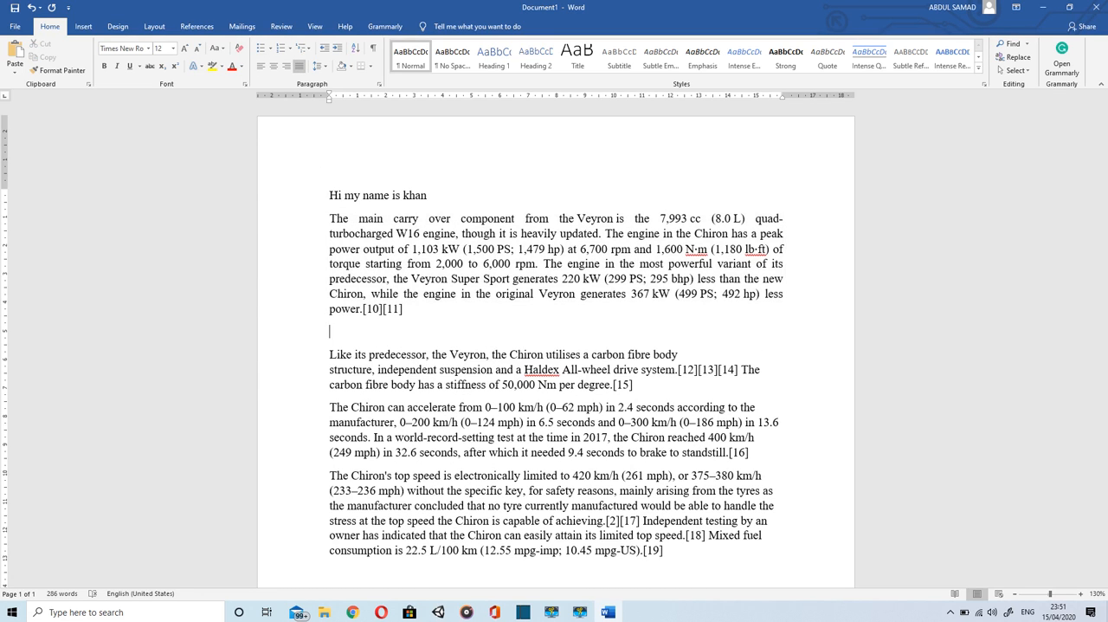
click(269, 50)
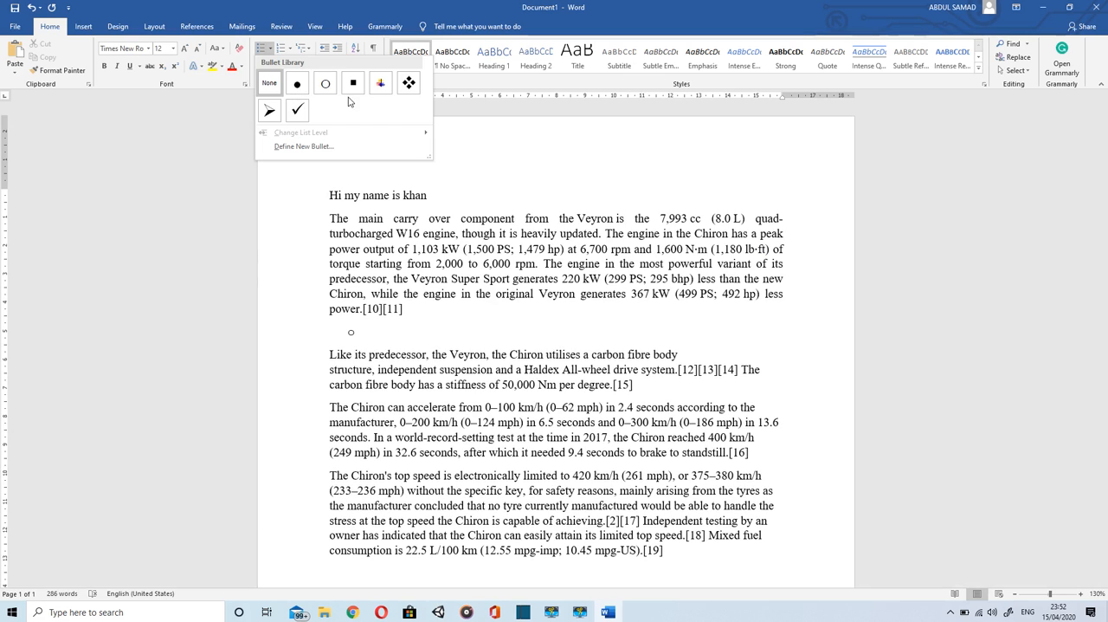
click(263, 52)
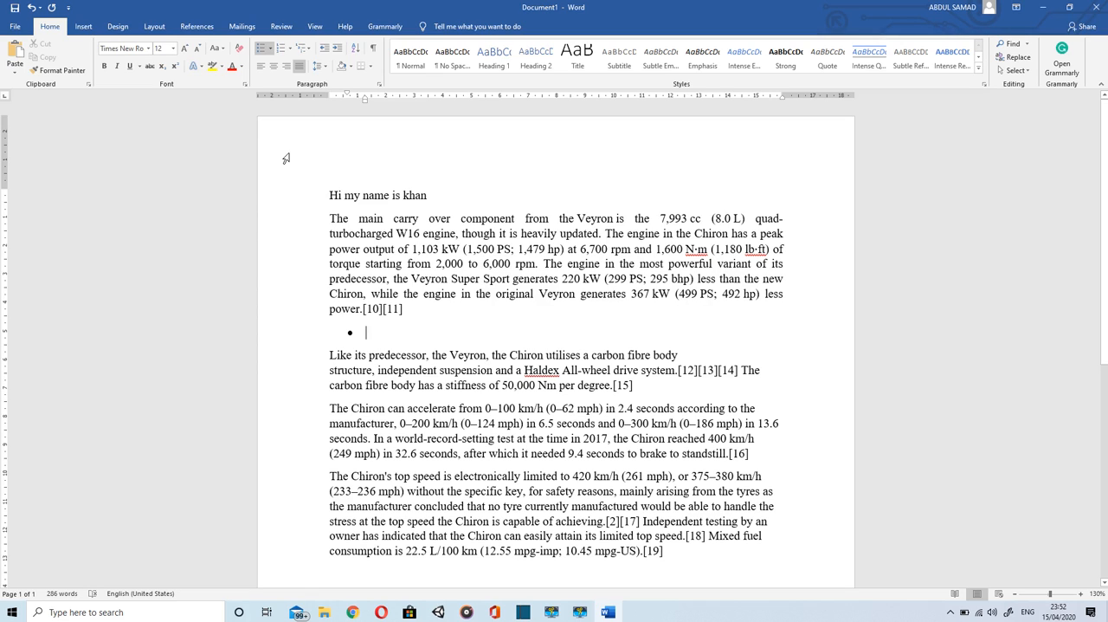
text(bugat)
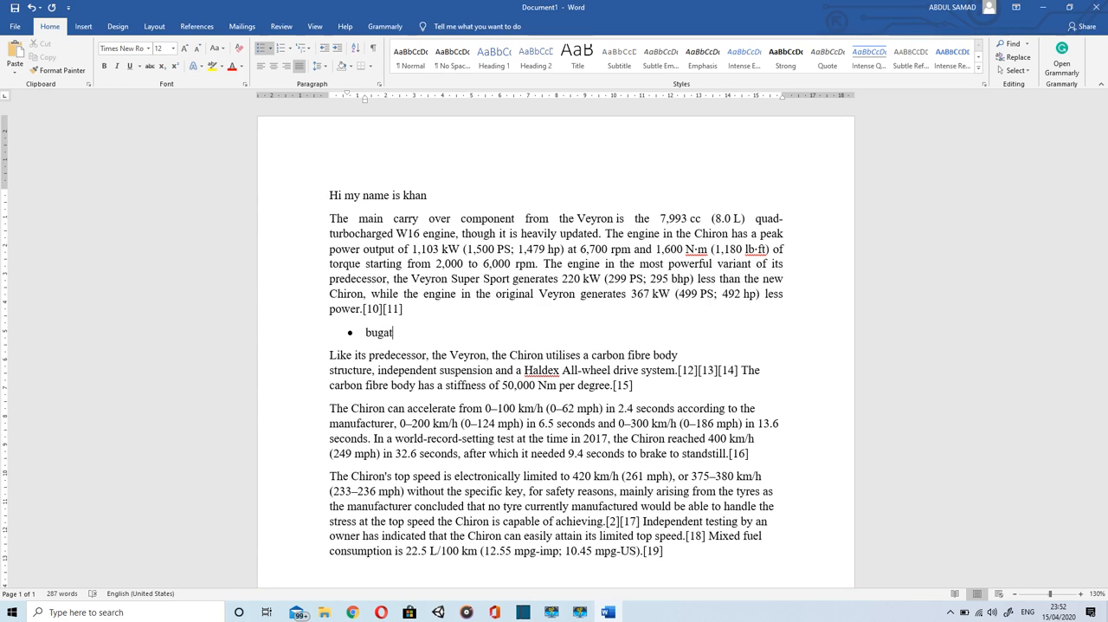
key(BackSpace)
key(BackSpace)
key(BackSpace)
key(BackSpace)
key(BackSpace)
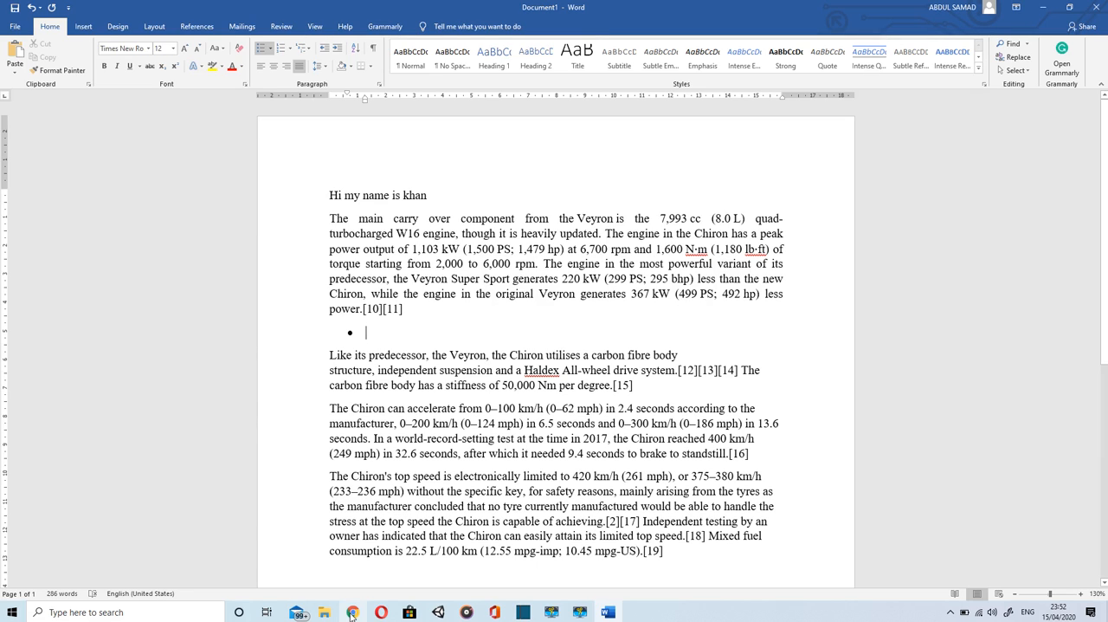
text(Bugatti)
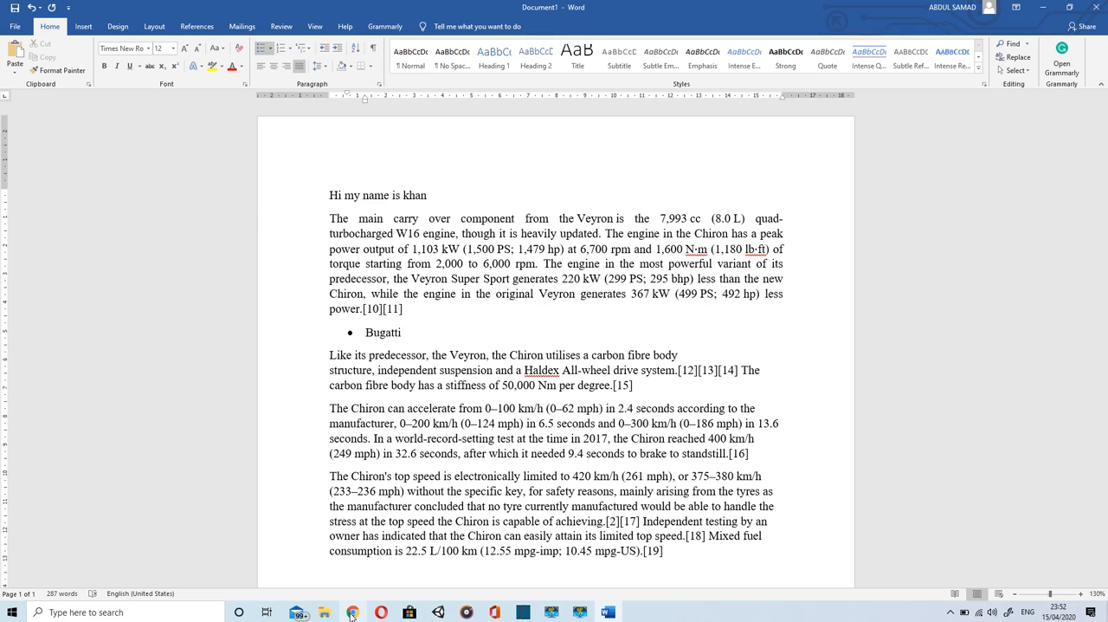
Step: Extend the bulleted list with the items Toyota, Honda, Suzuki and Kia
key(Return)
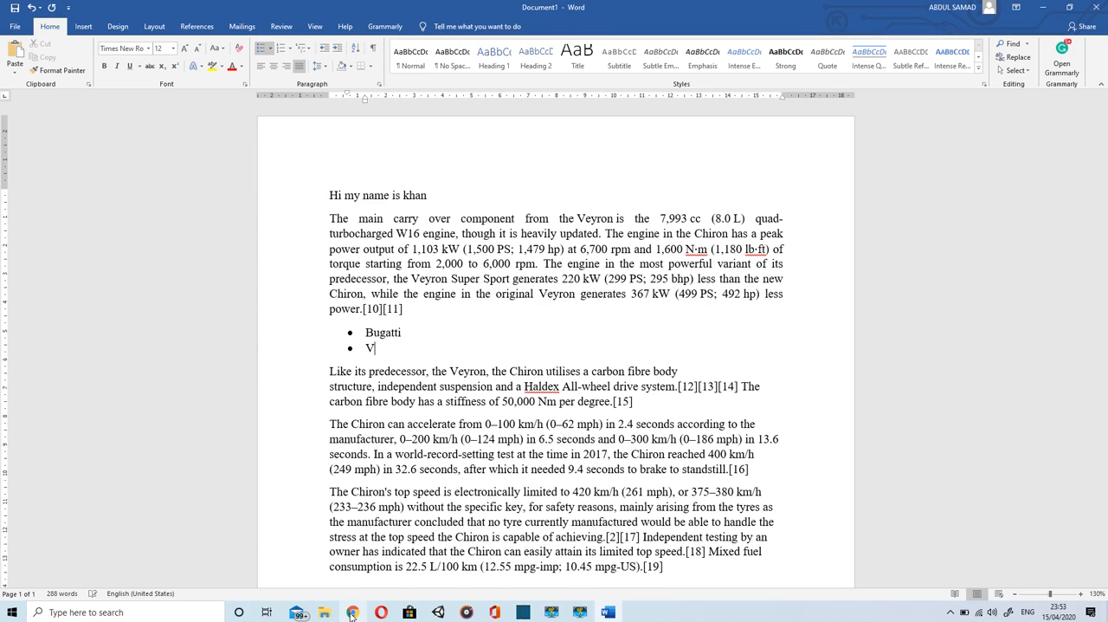
text(Toyota)
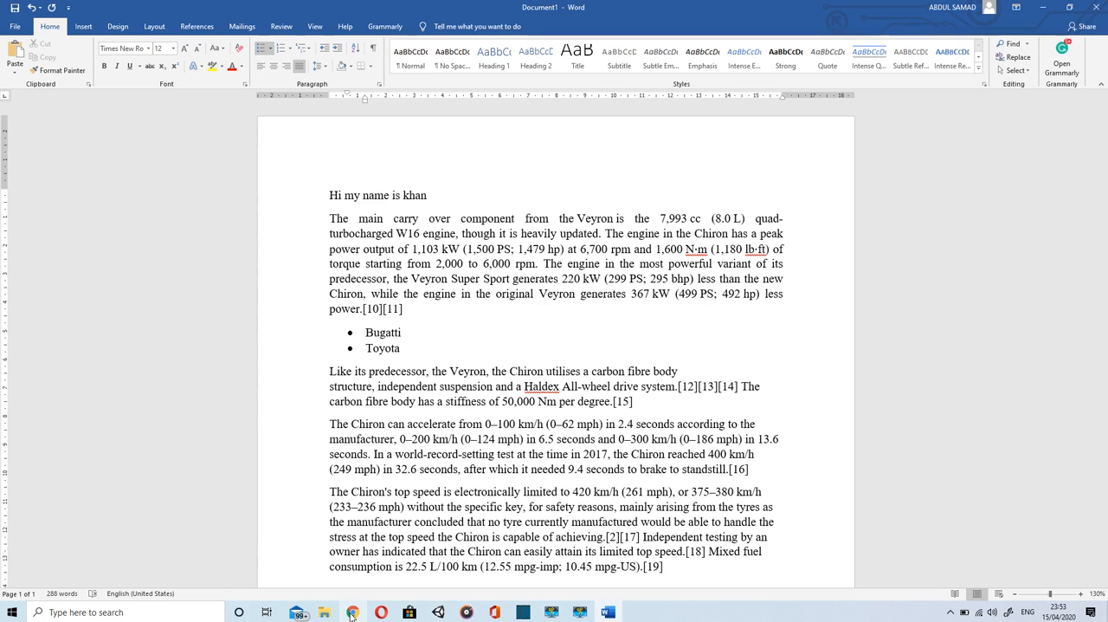
key(Return)
text(Ho)
text(nda)
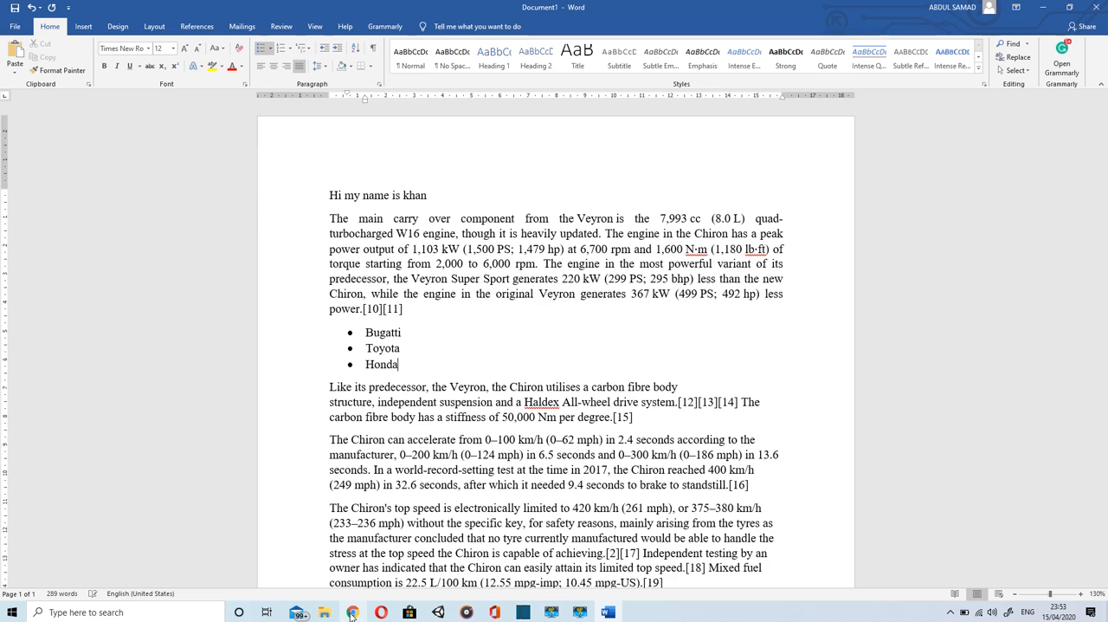
key(Return)
text(Suzuki)
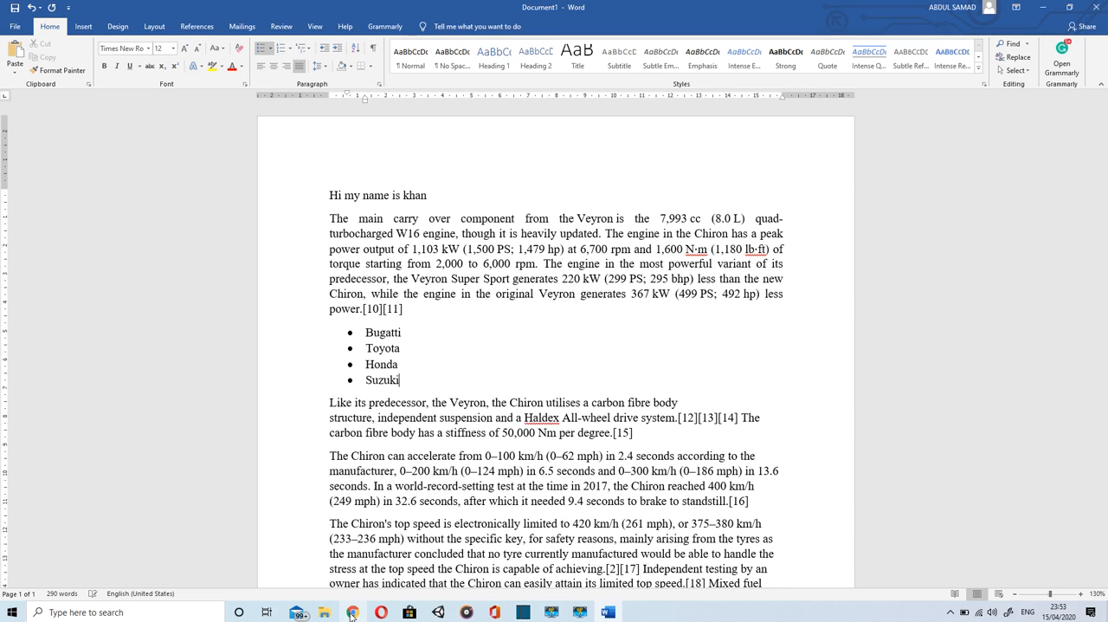
key(Return)
text(Kia)
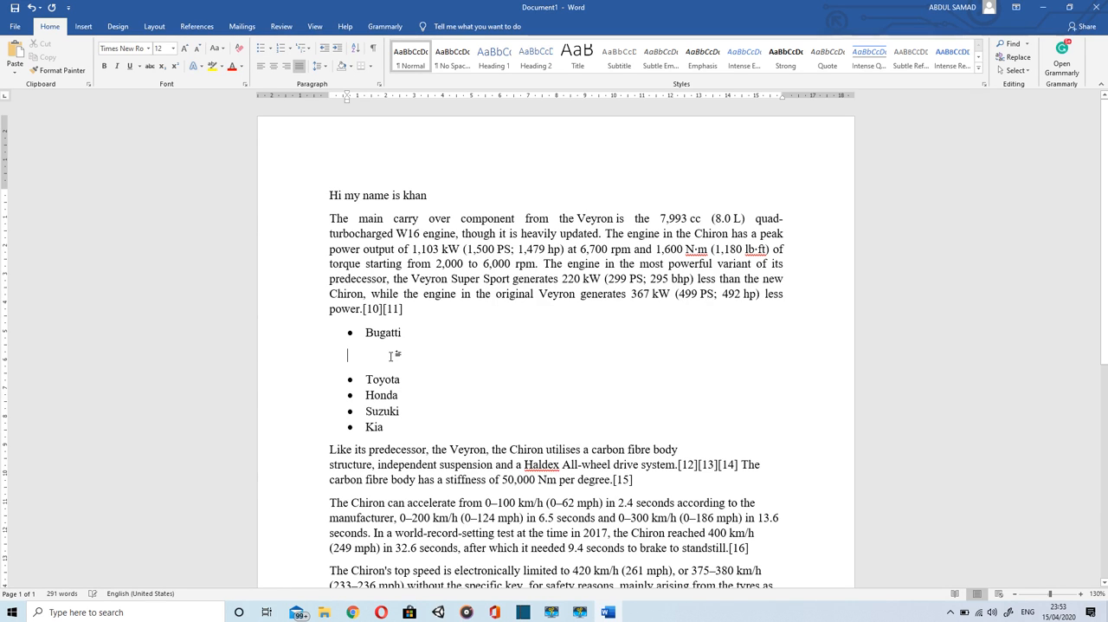
Step: Insert a numbered sublist under the Bugatti bullet with the items Veyron and Chiron
key(BackSpace)
key(BackSpace)
key(Return)
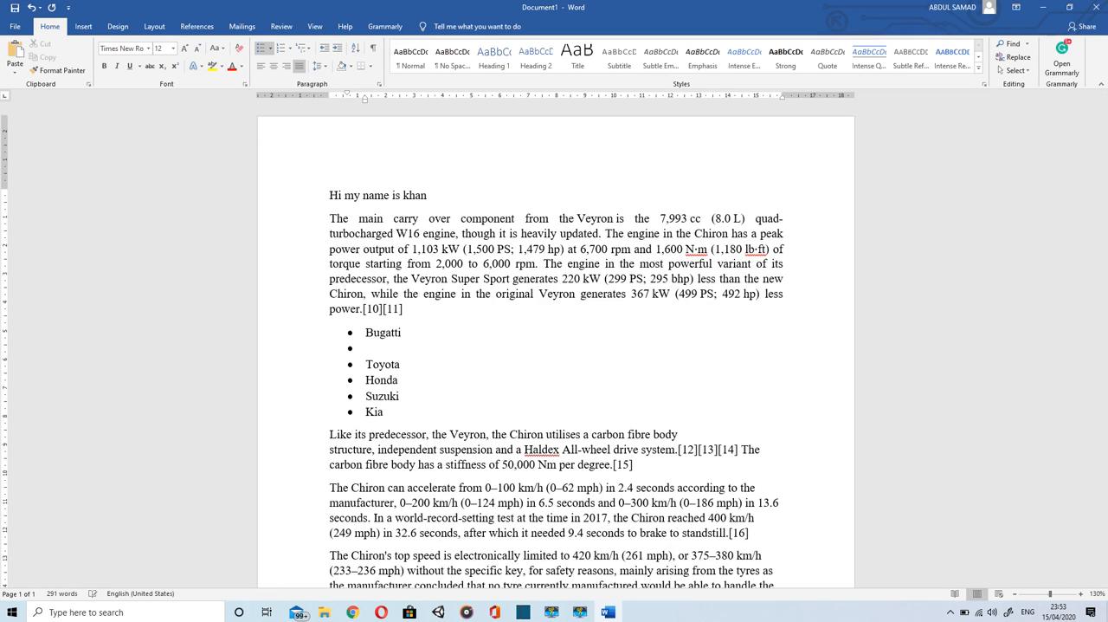
key(Tab)
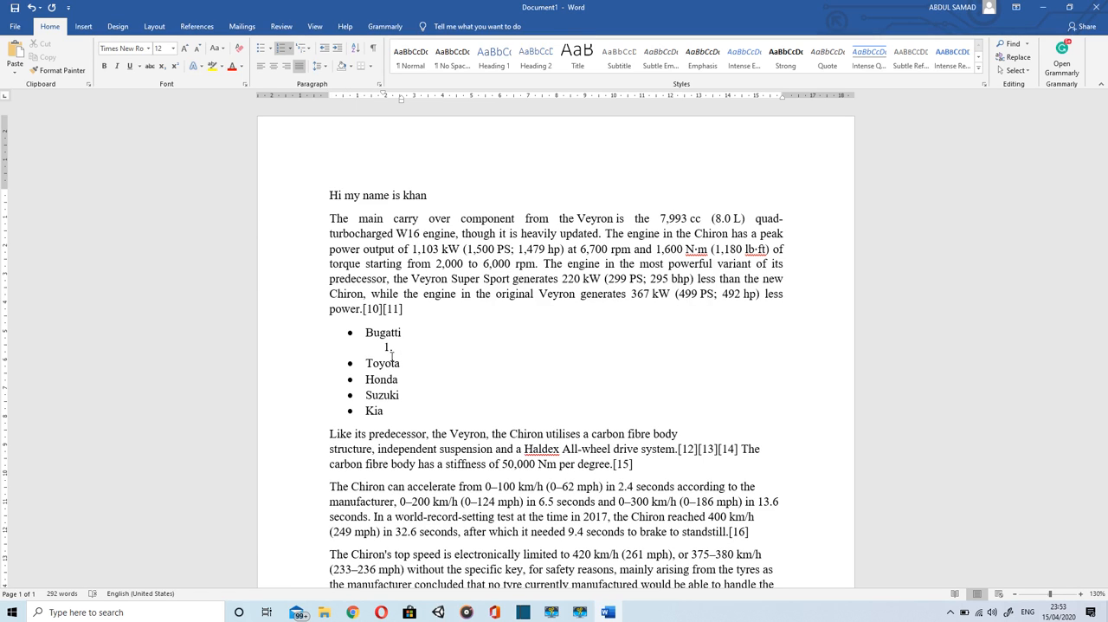
text(Veyron)
key(Return)
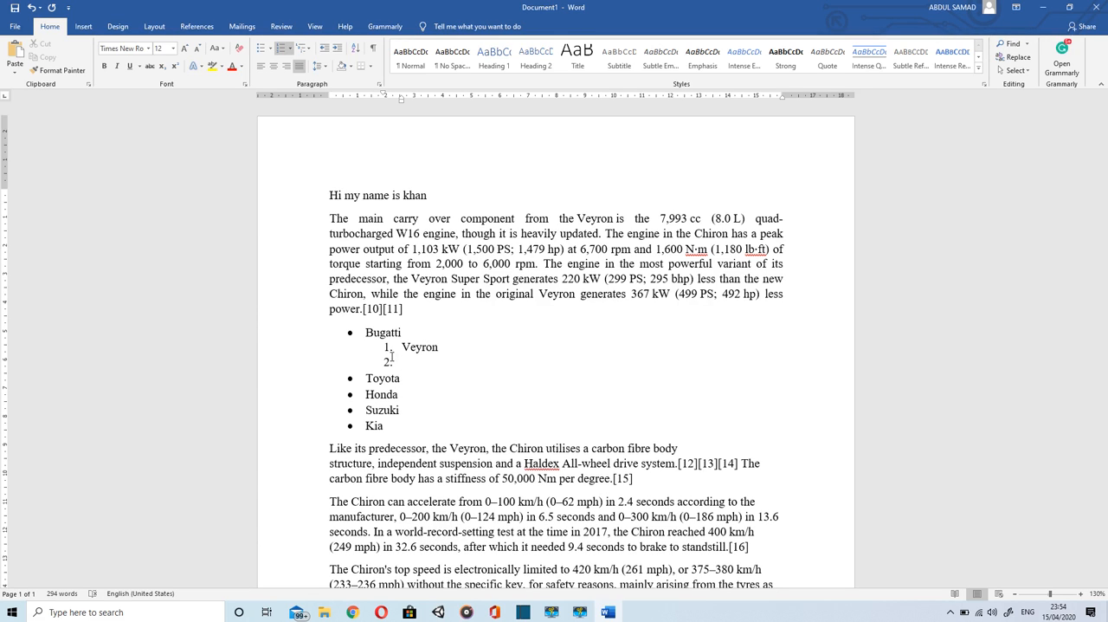
text(Chiron)
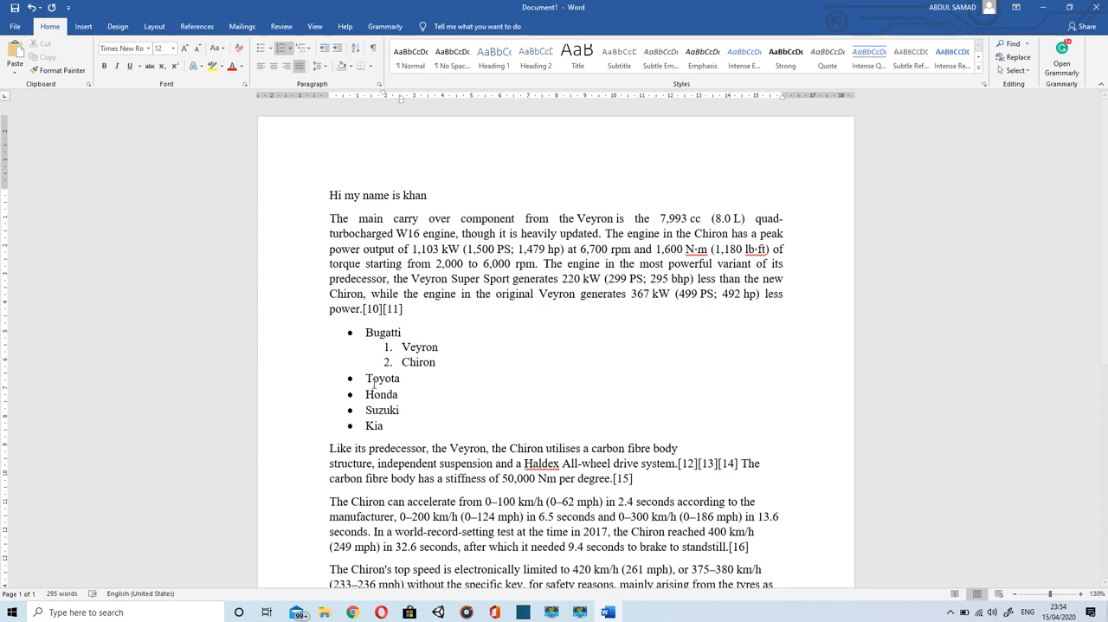
Step: Insert a numbered sublist under the Toyota bullet with the items Corolla, Vitz and Supra
click(405, 378)
key(Return)
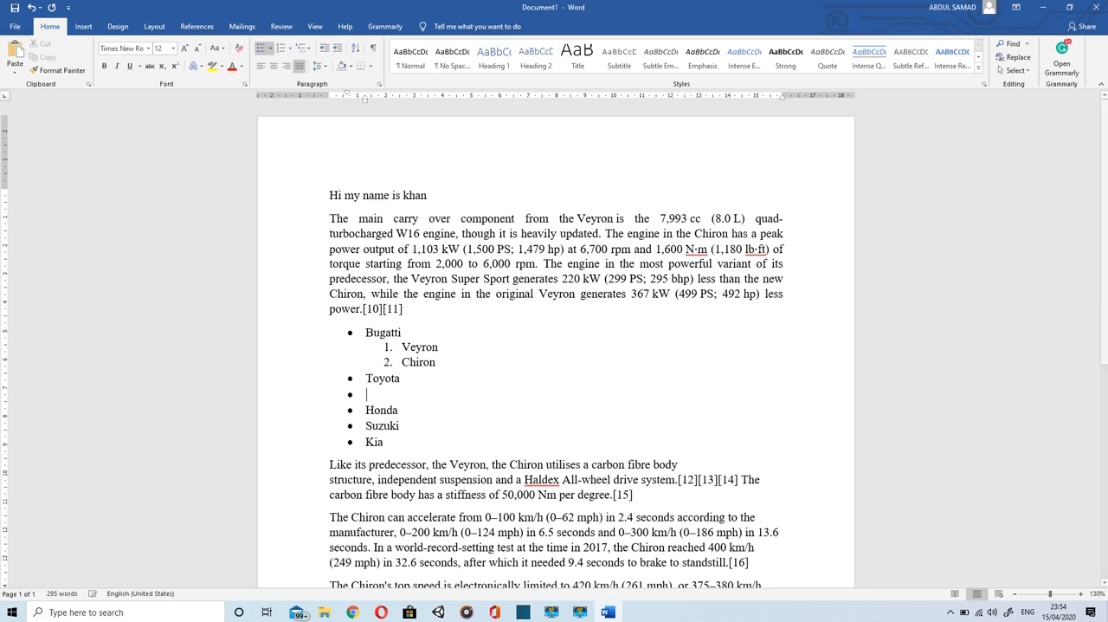
key(Tab)
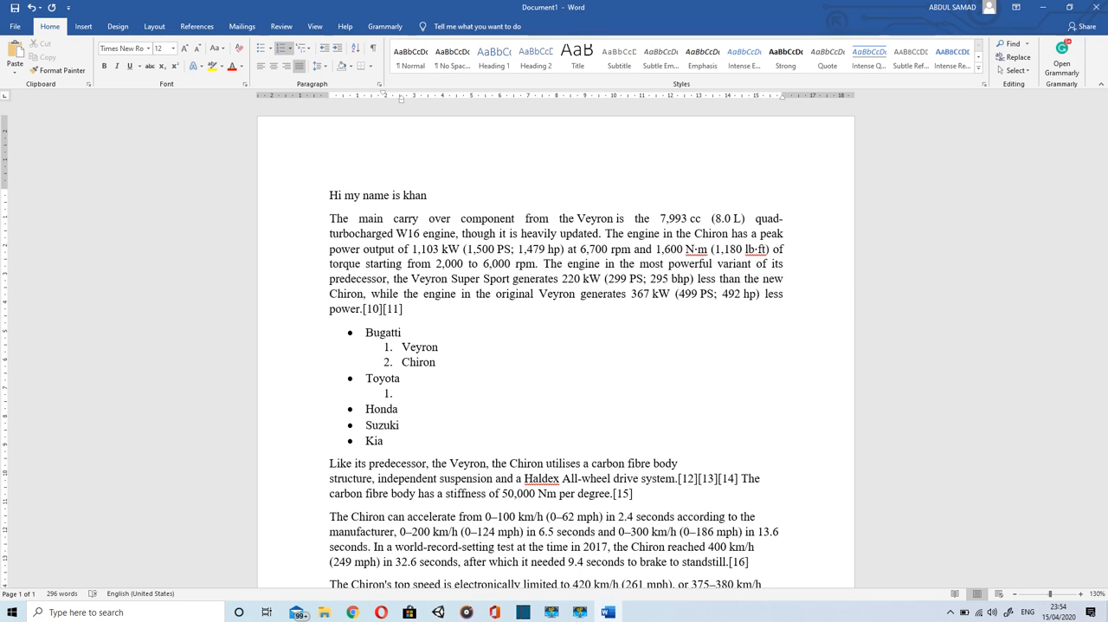
text(Corolla)
key(Return)
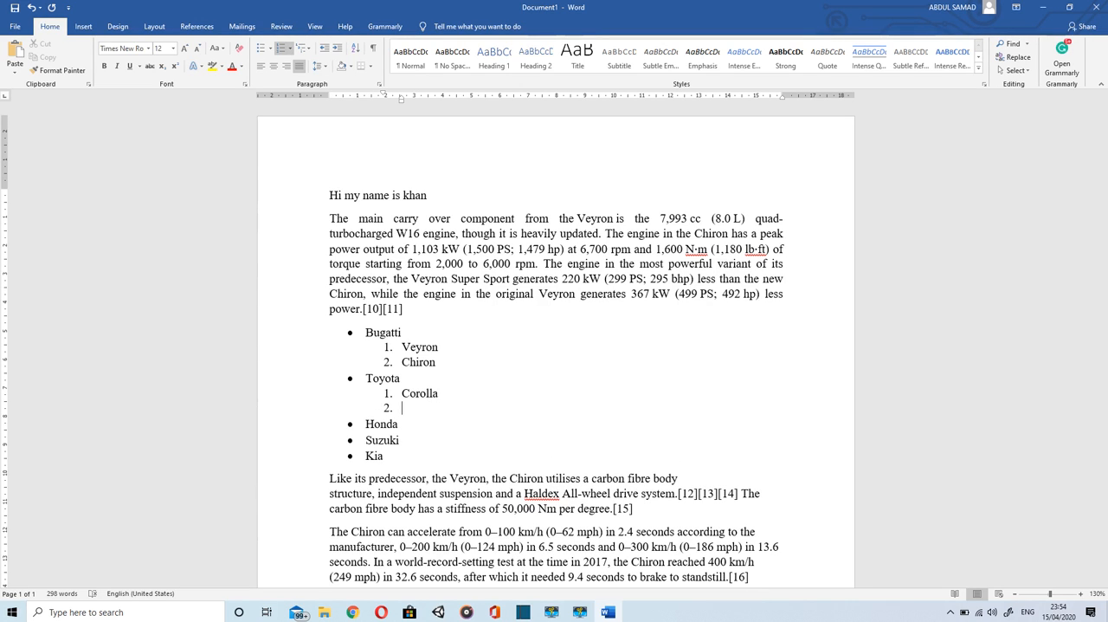
text(Vitz)
key(Return)
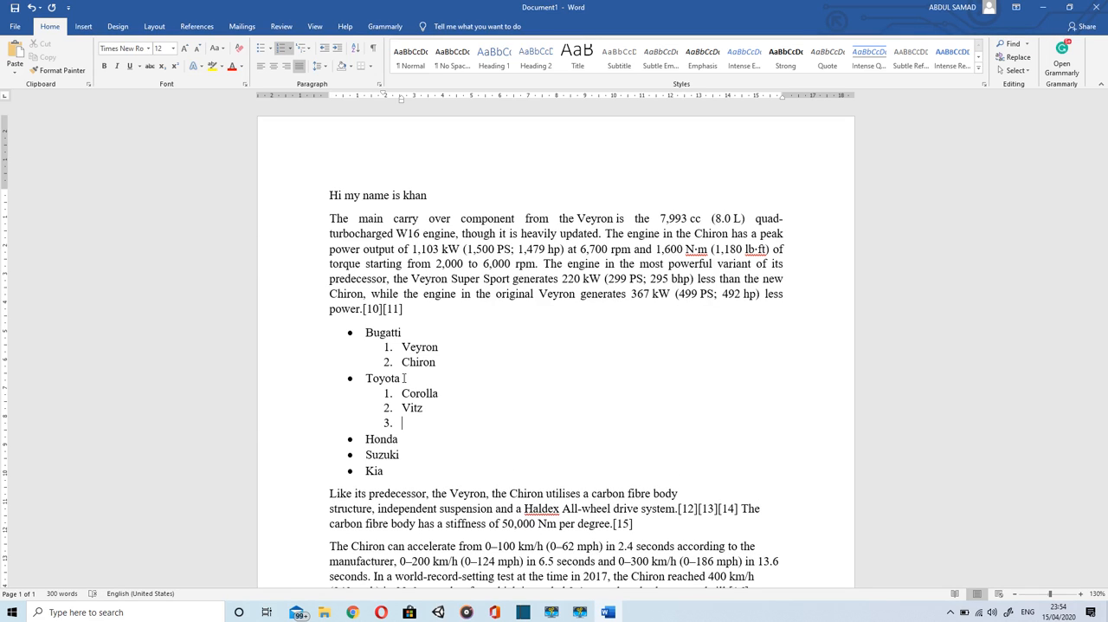
text(Supra)
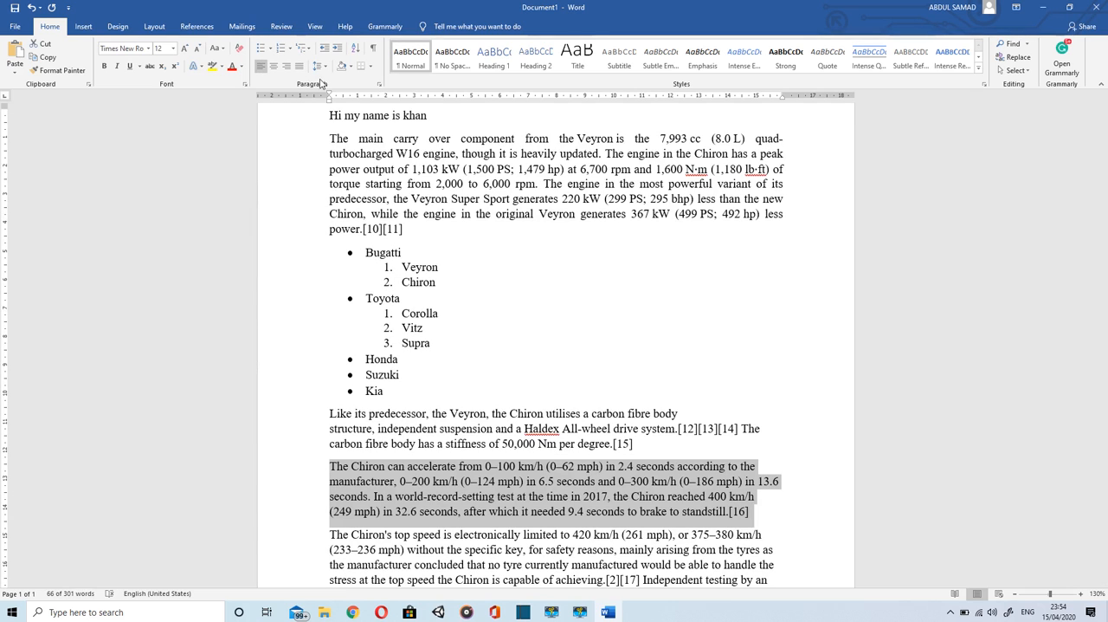
Step: Set the line spacing of the paragraph beginning "The Chiron can accelerate" to 1.0
click(322, 69)
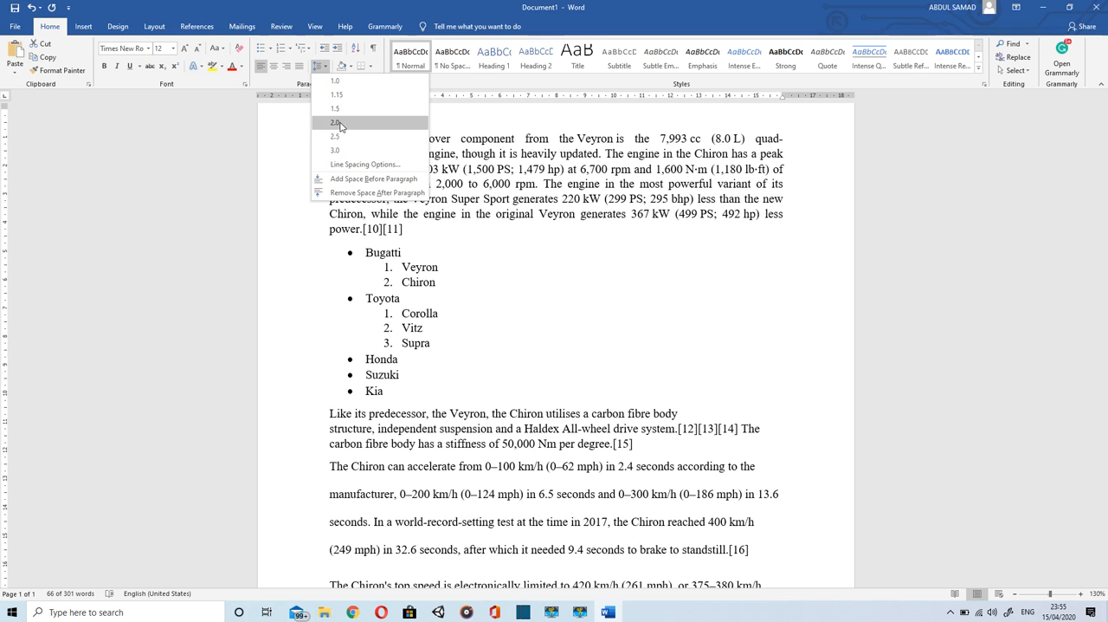
click(334, 81)
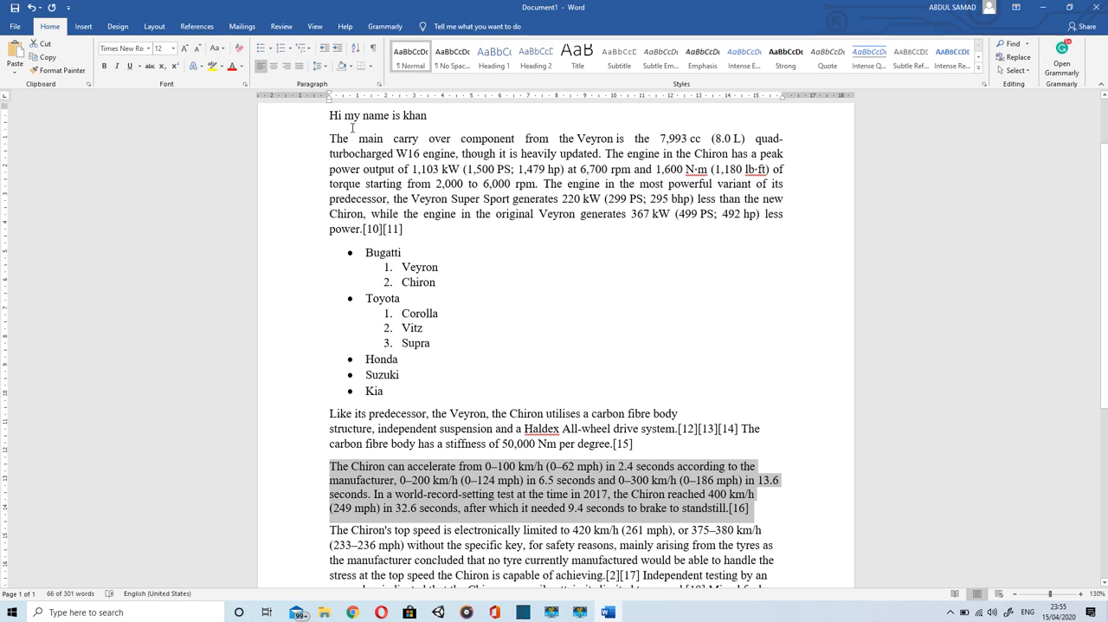
Step: Apply the Normal style to the paragraph beginning "The main carry over component"
drag(330, 138, 424, 229)
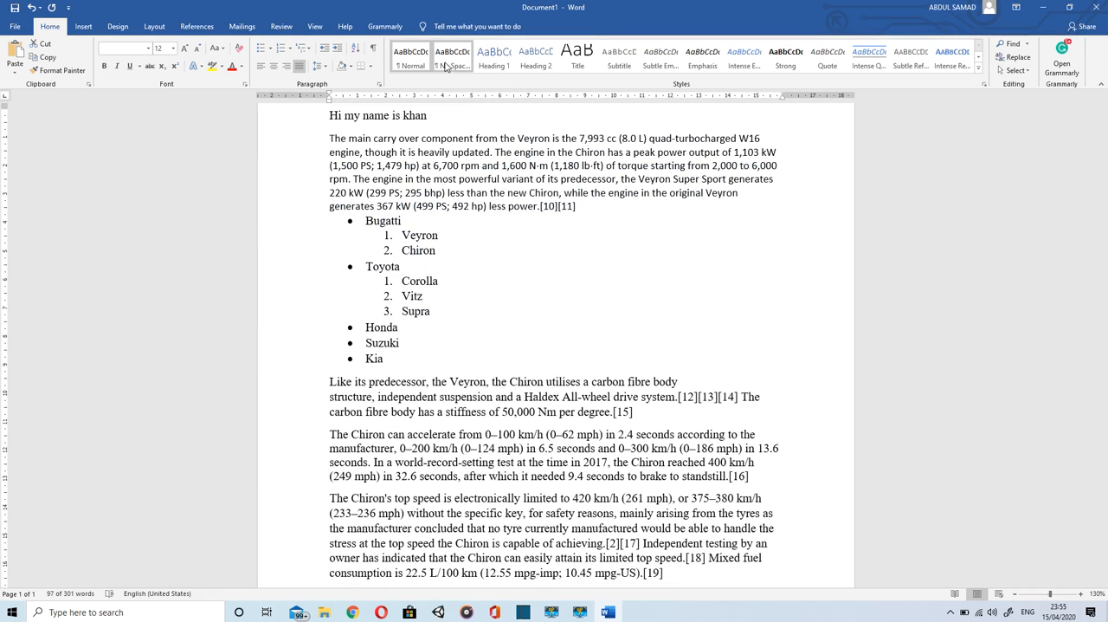
click(413, 59)
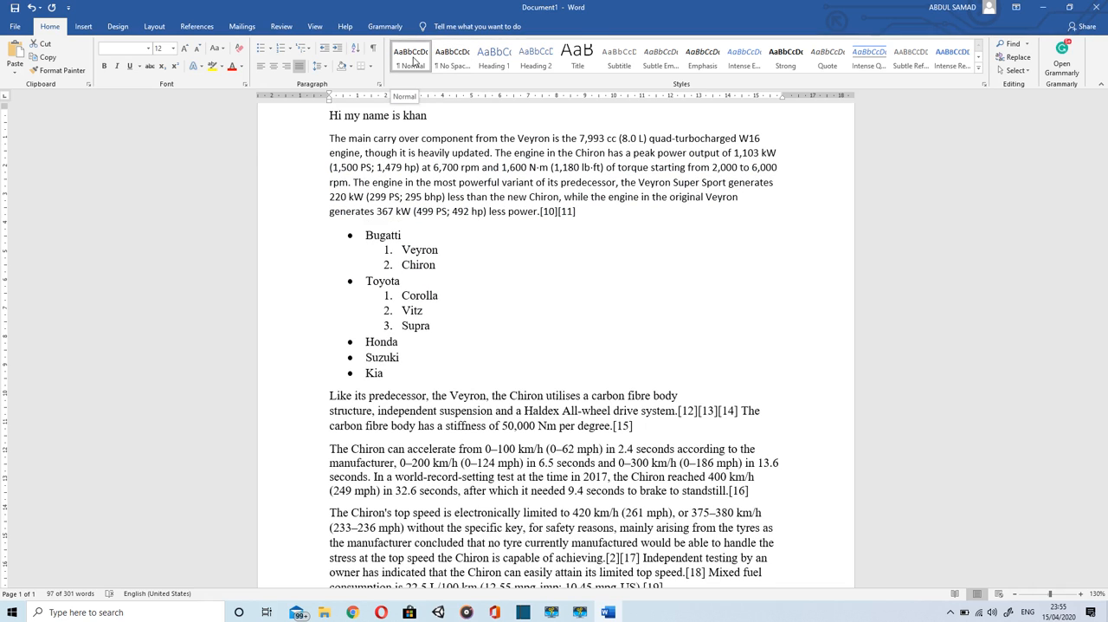
click(616, 238)
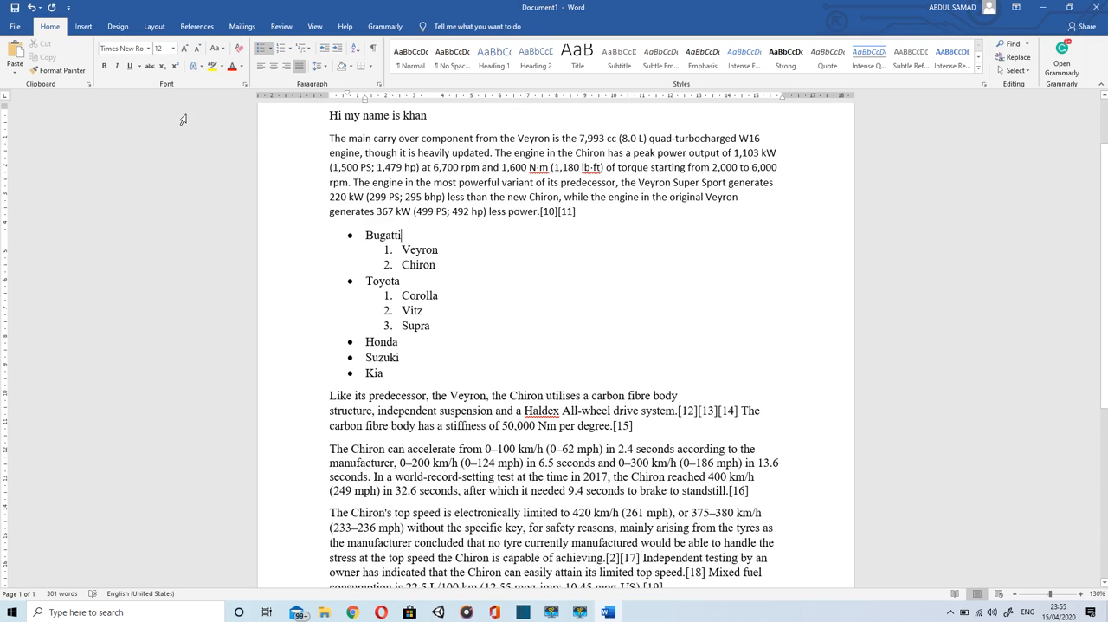
Step: Replace the word "Bugatti" in the document with "Mustang" using Find and Replace
click(1027, 44)
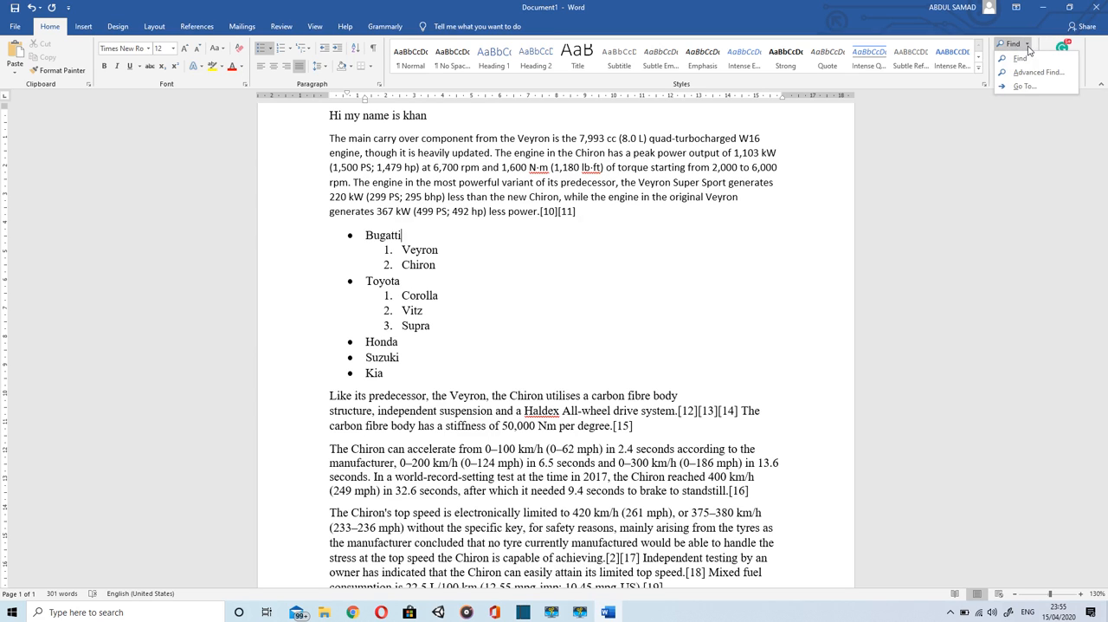
click(1028, 45)
click(1030, 59)
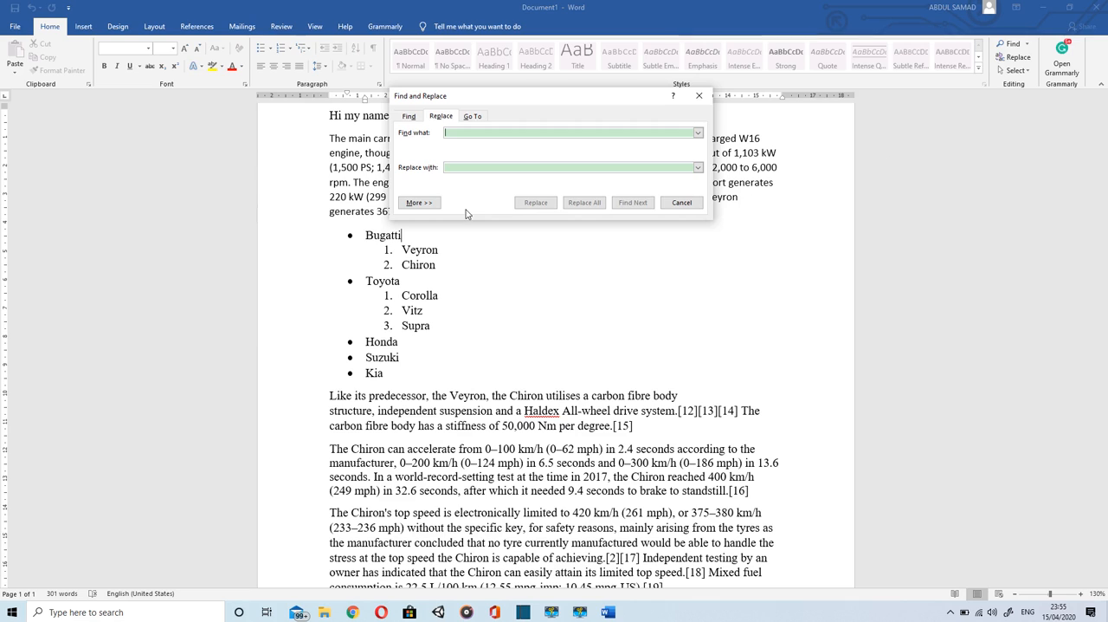
text(Bu)
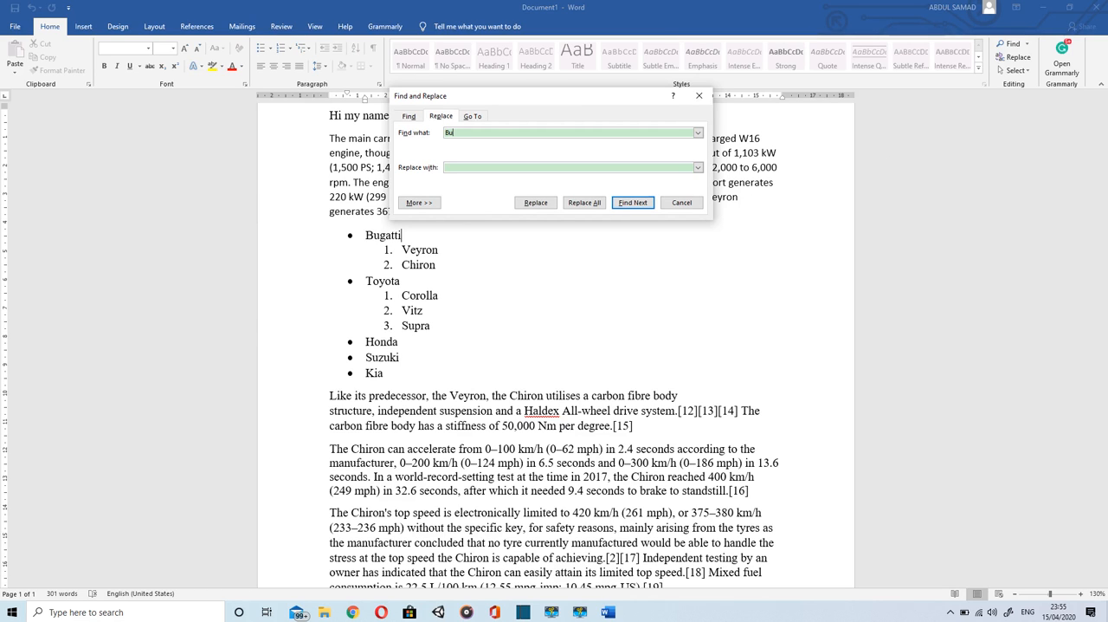
text(gatti)
text(Mustang)
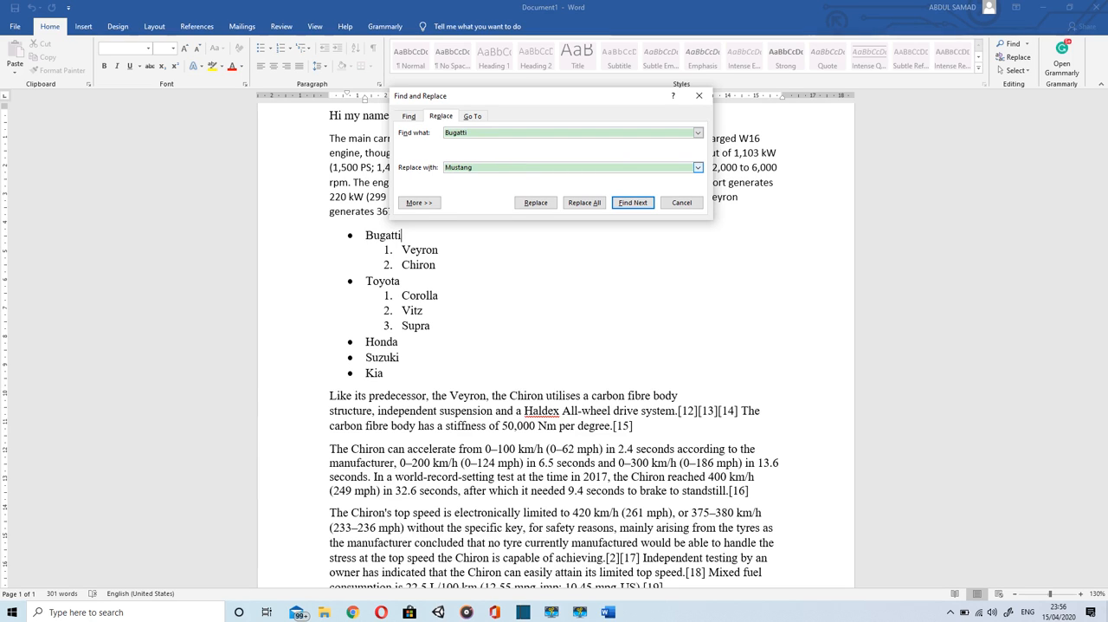
click(534, 205)
click(534, 205)
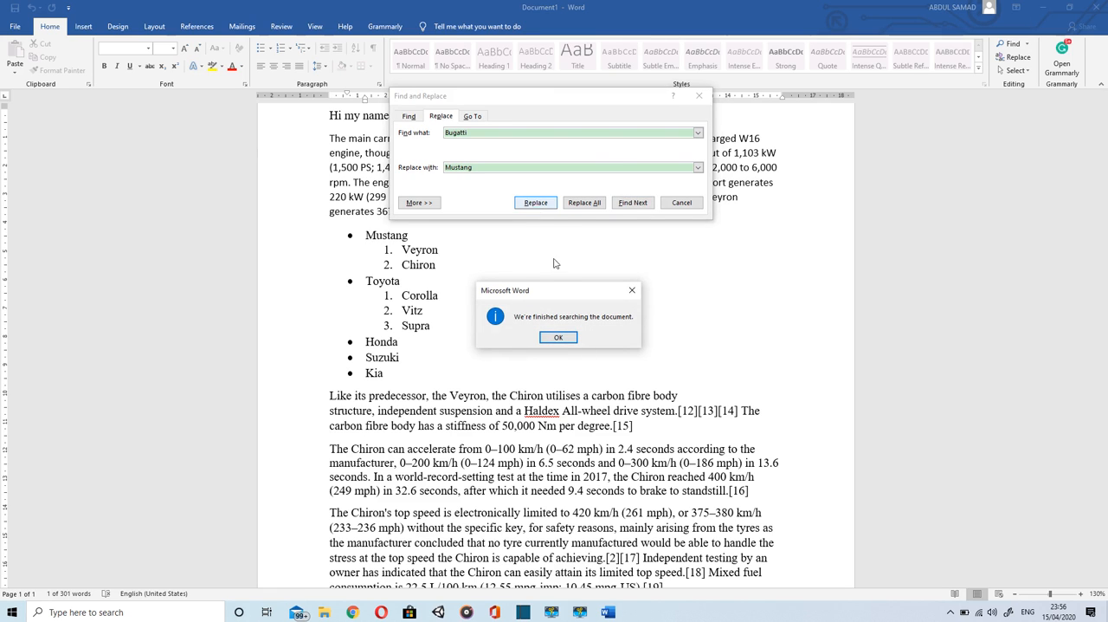
click(558, 337)
scroll(571, 346, down, 2)
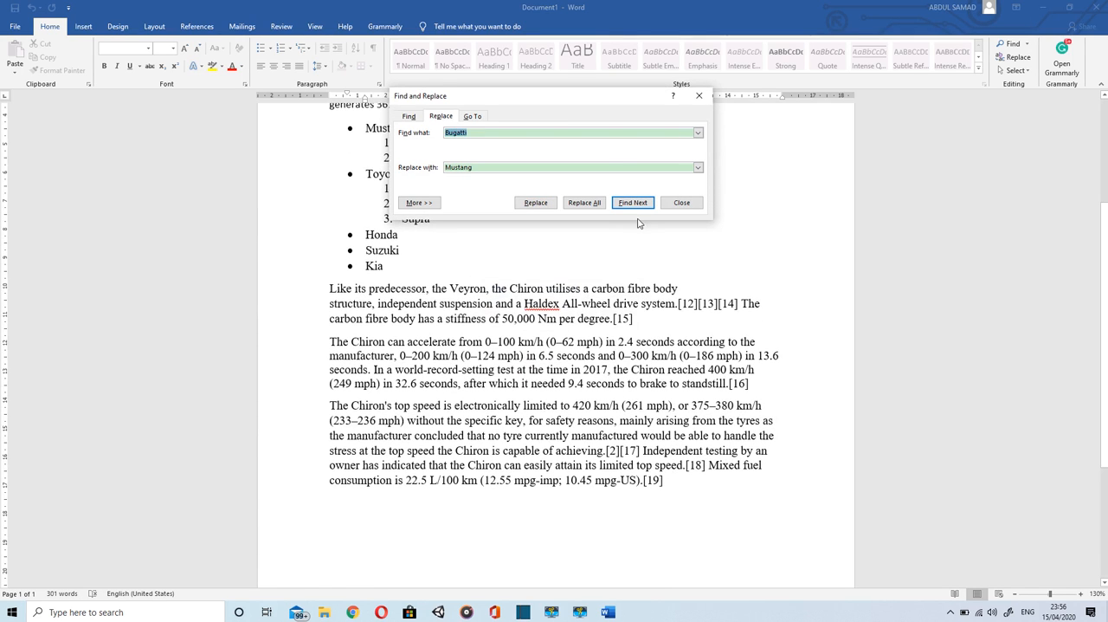
Step: Search for another occurrence of "Bugatti", then undo its replacement with "Mustang" in the bulleted list
click(627, 208)
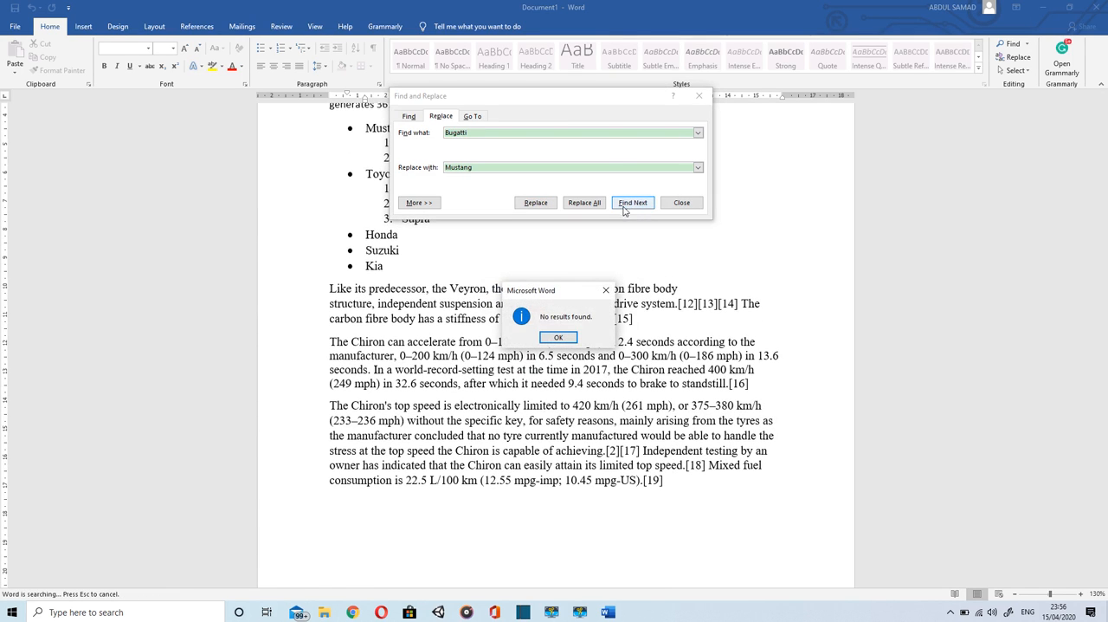
click(558, 337)
click(680, 203)
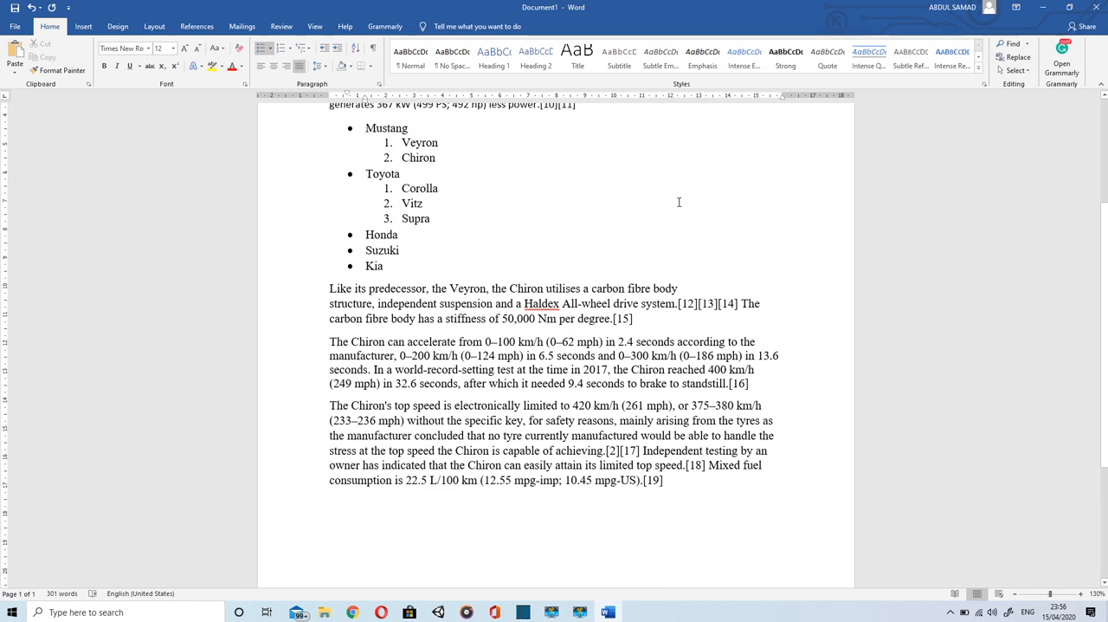
scroll(679, 202, up, 2)
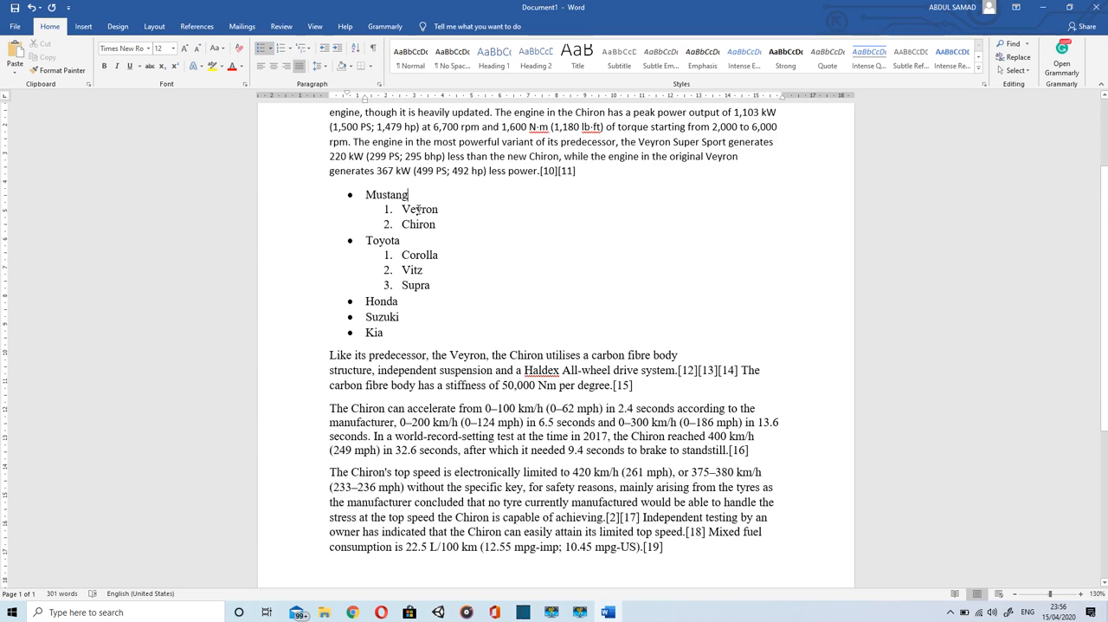
key(ctrl+z)
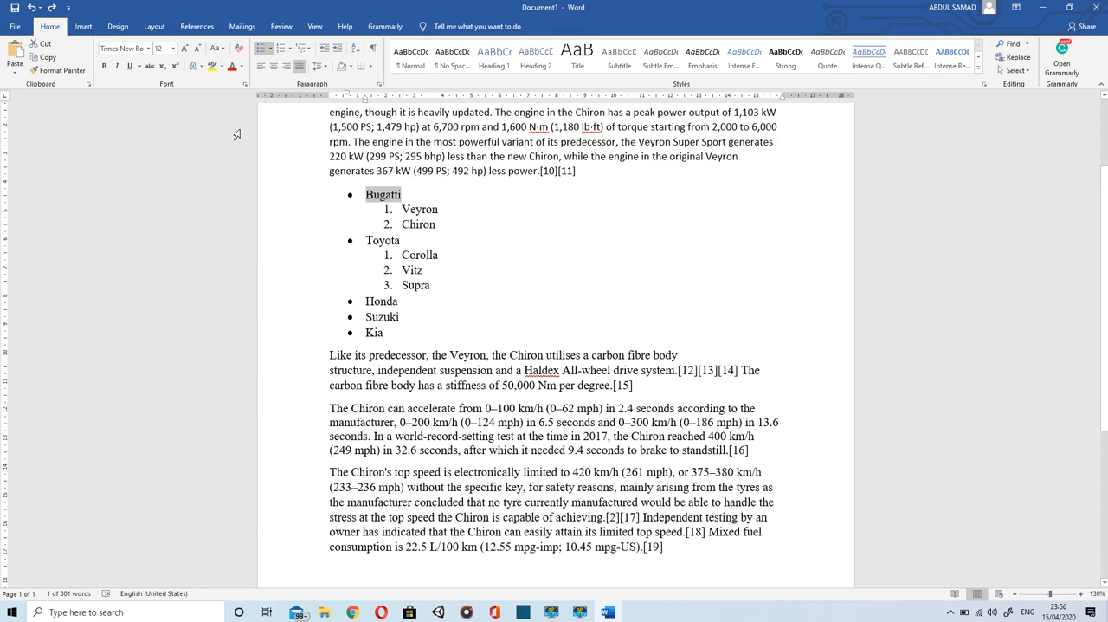
Step: Insert the built-in cover page design that has overlapping slanted blue shapes across the top of the page
click(81, 26)
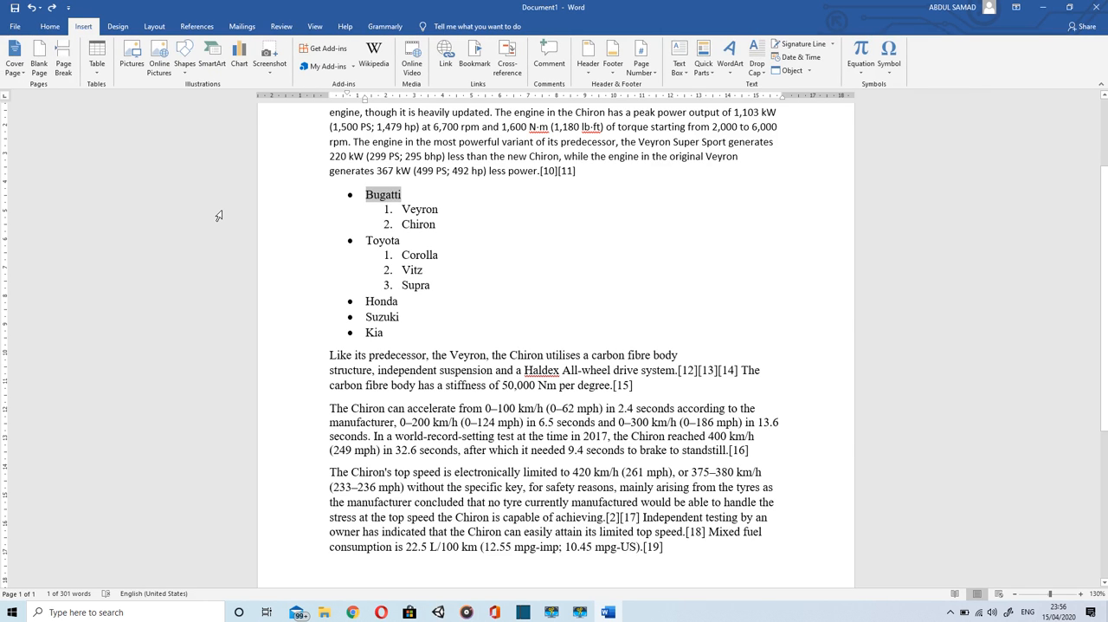
scroll(343, 208, up, 3)
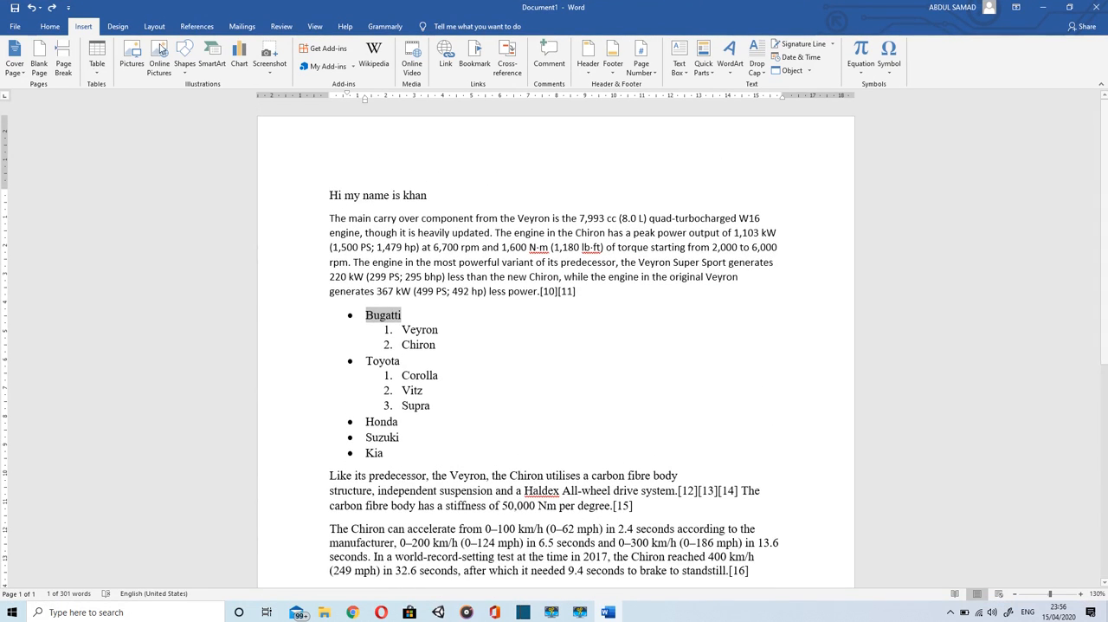
click(325, 166)
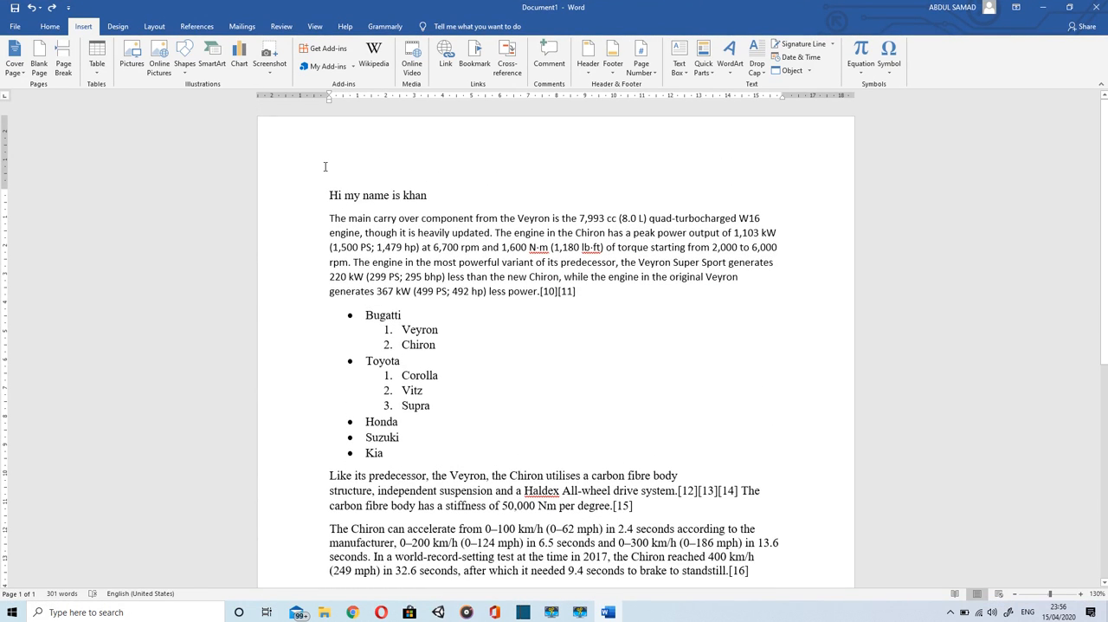
click(16, 74)
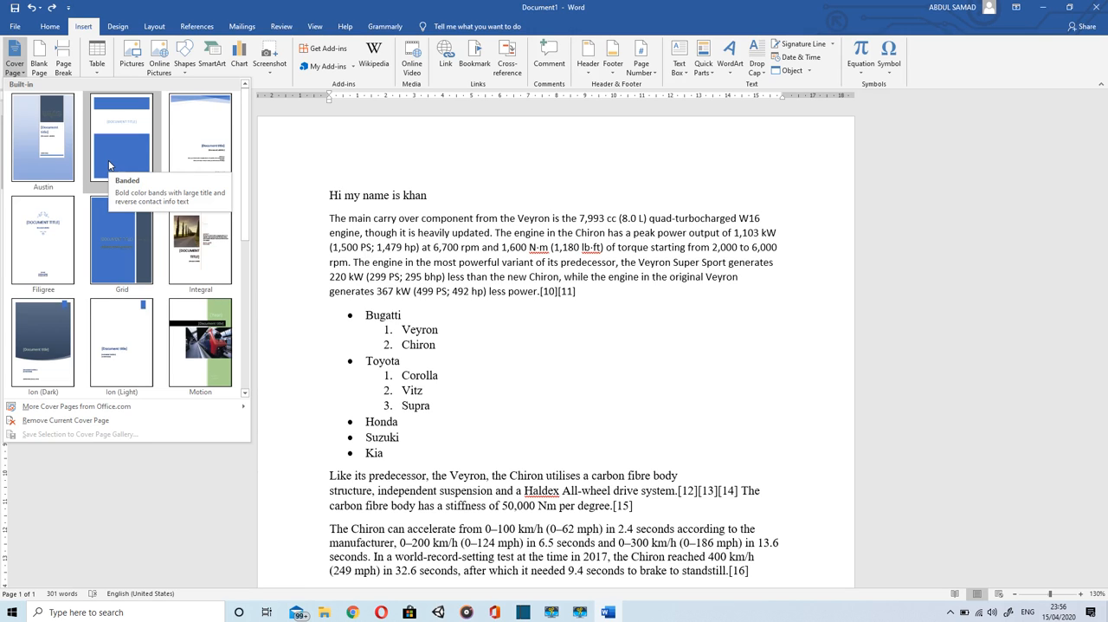
click(109, 165)
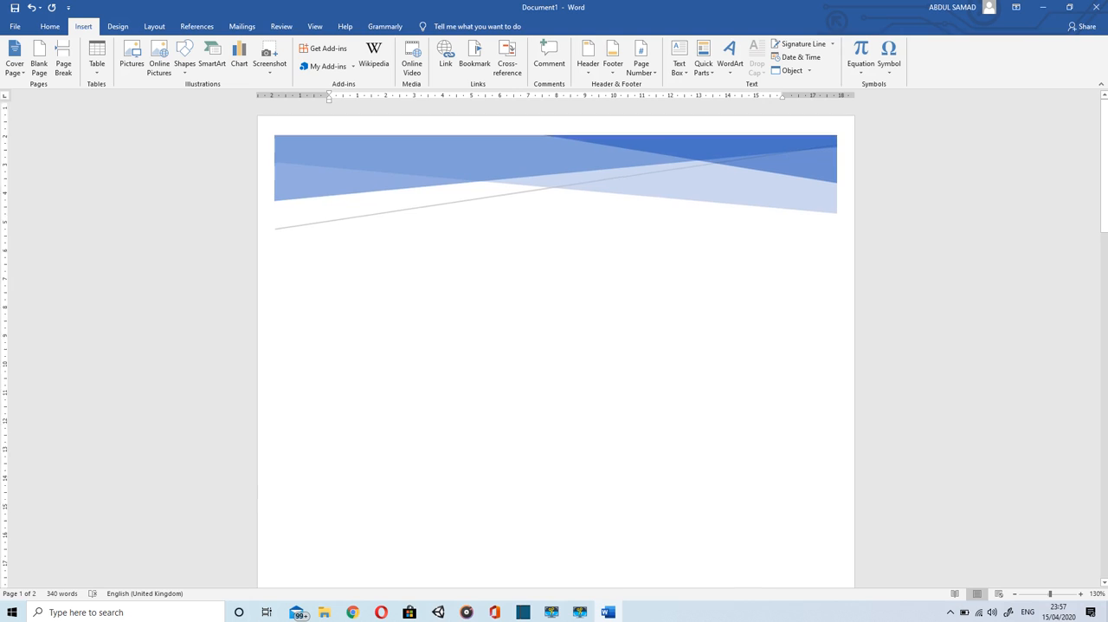
Step: Fill in the document title on the cover page as "PRACTICE"
click(650, 401)
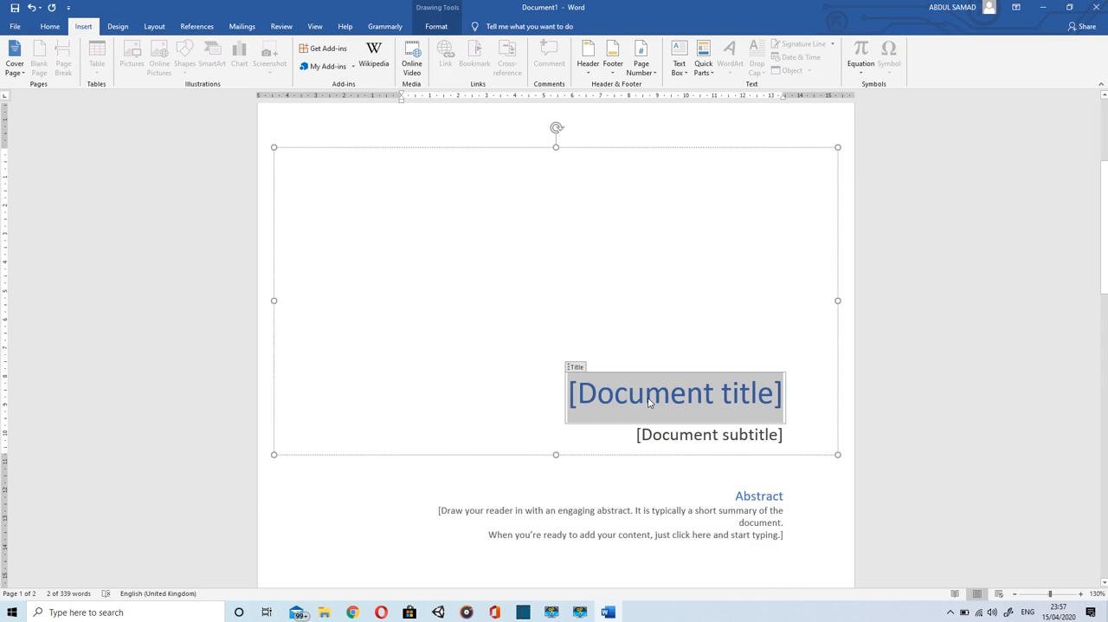
text(PRA)
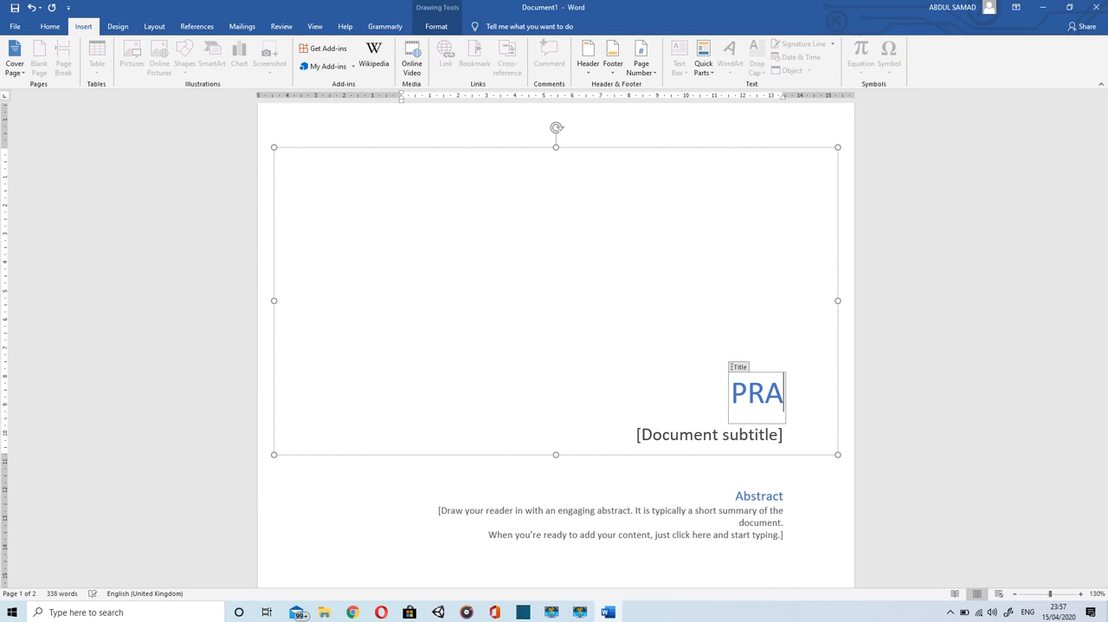
text(CTIVE)
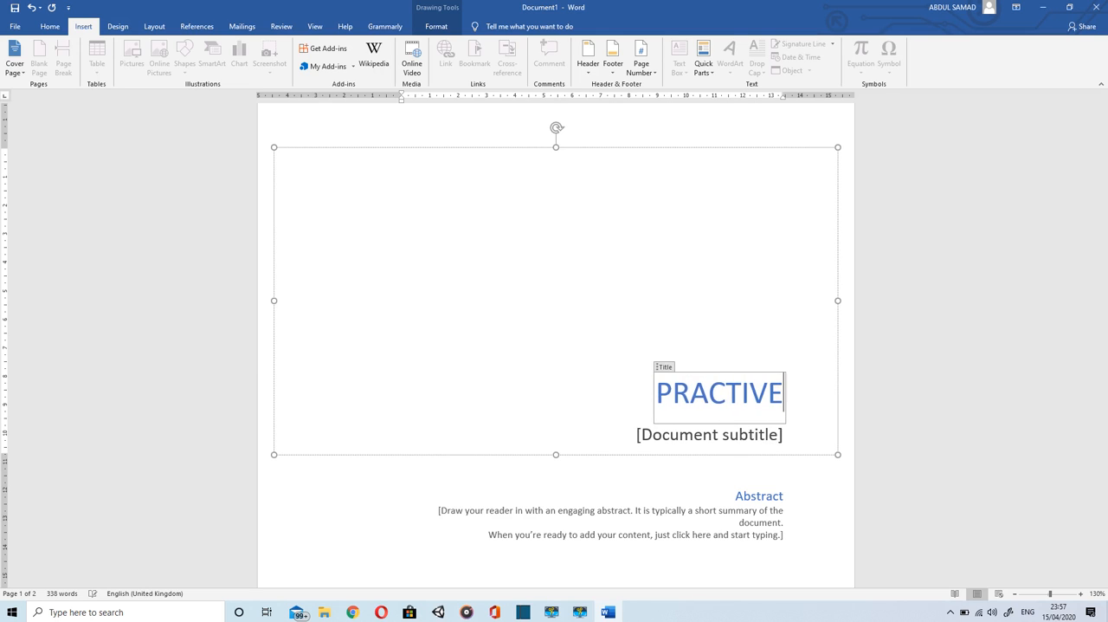
key(BackSpace)
key(BackSpace)
text(CE)
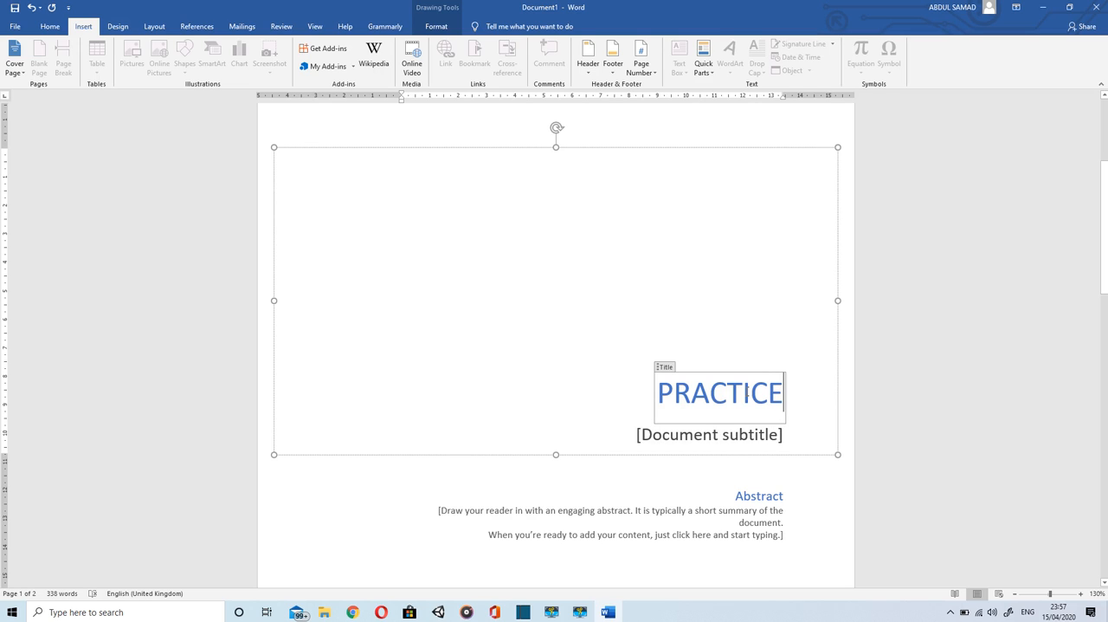
Step: Fill in the document subtitle on the cover page as "Tutorial"
click(709, 430)
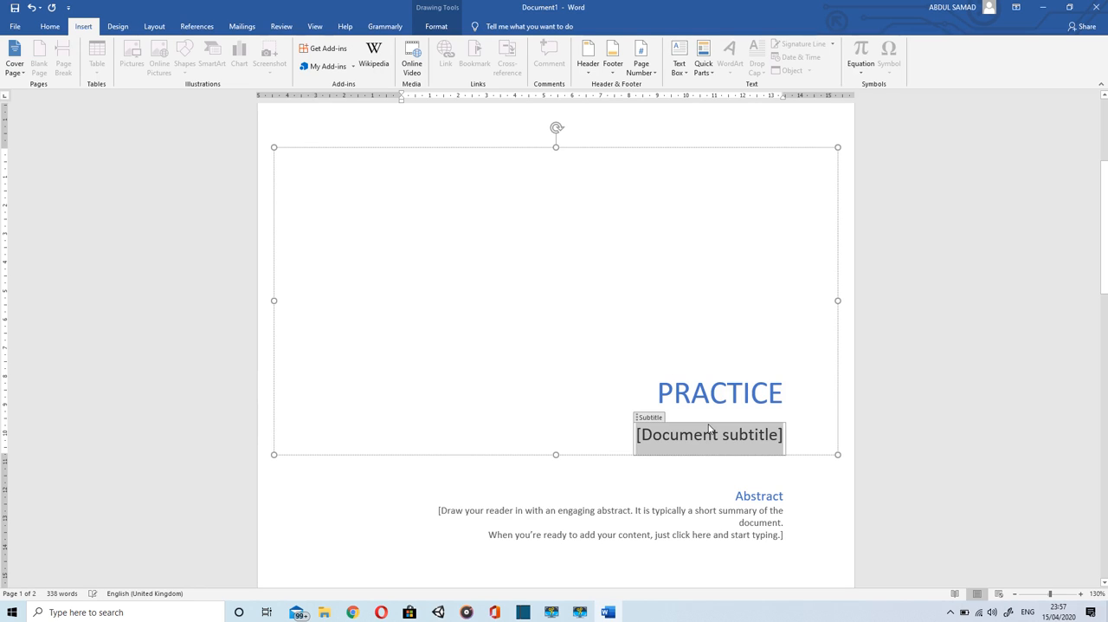
text(tu)
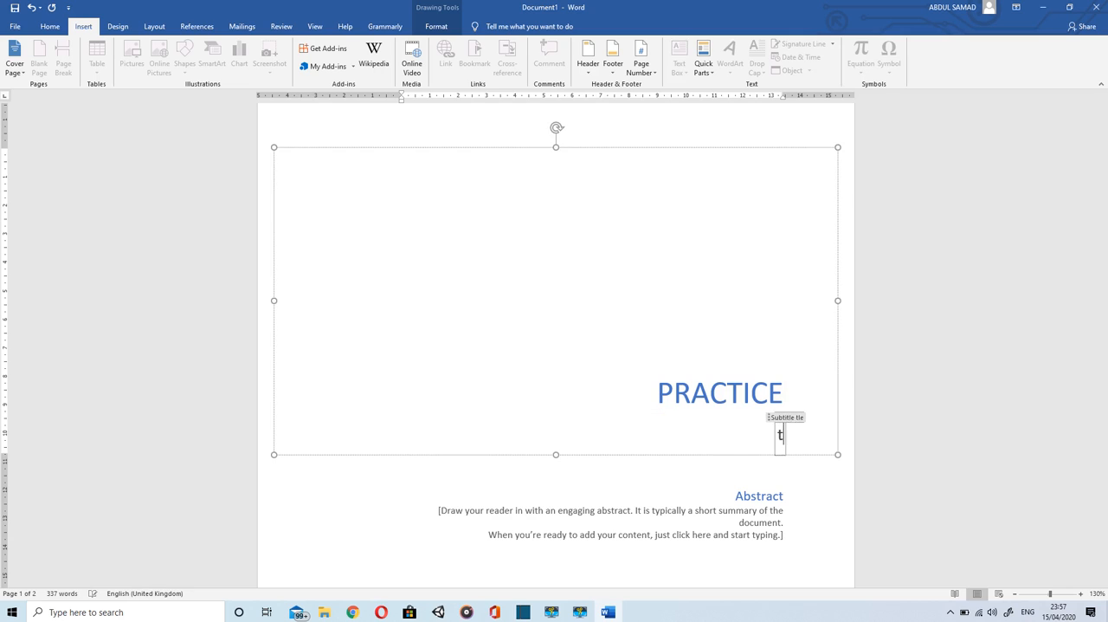
key(BackSpace)
key(BackSpace)
text(Tutoi)
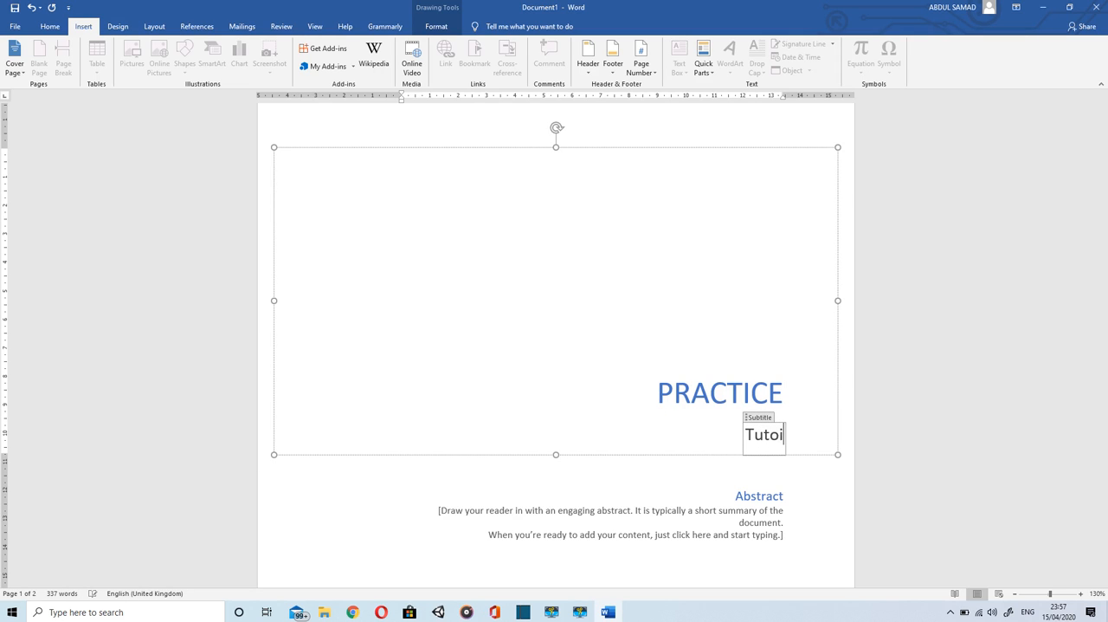
key(BackSpace)
text(rial)
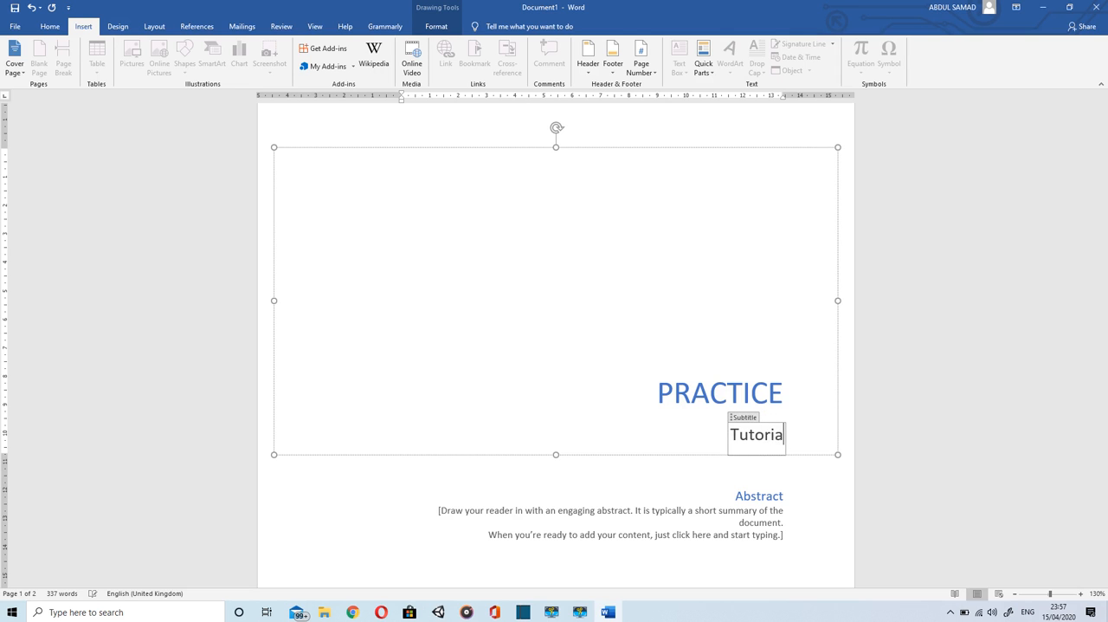
click(718, 482)
Step: Fill in the email address placeholder below the author's name on the cover page
scroll(718, 482, down, 3)
scroll(556, 346, down, 8)
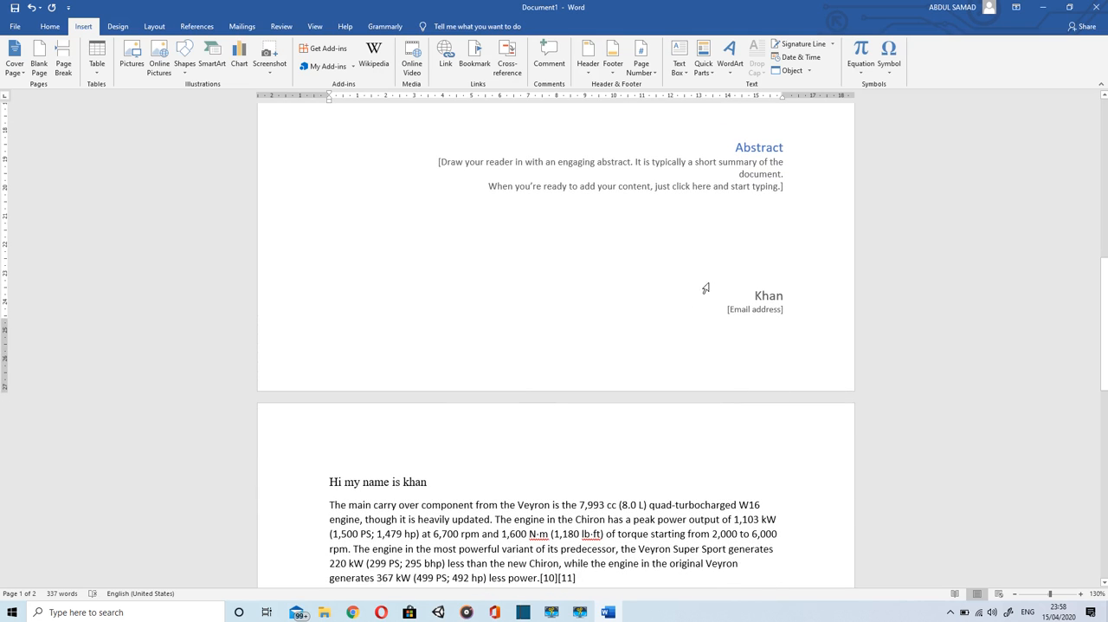
click(747, 312)
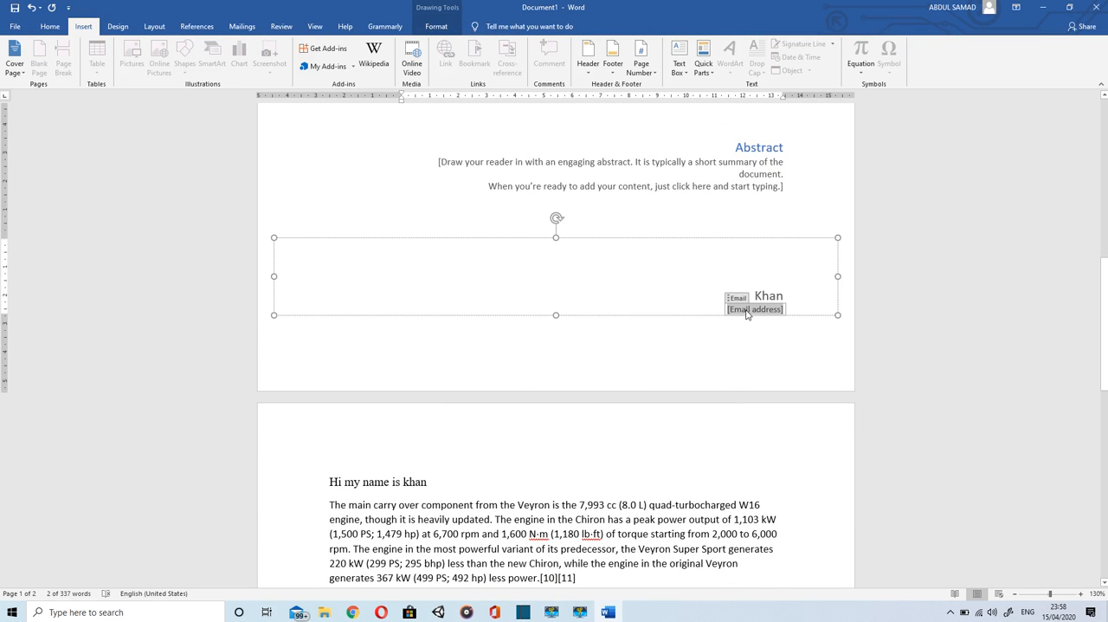
text(xyz)
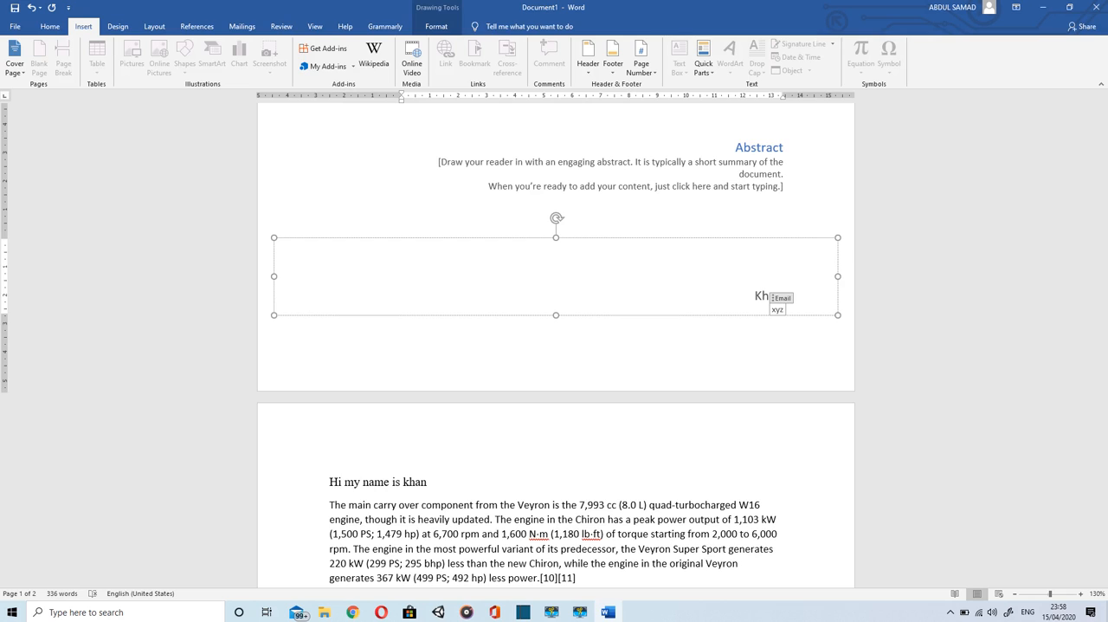
text(@)
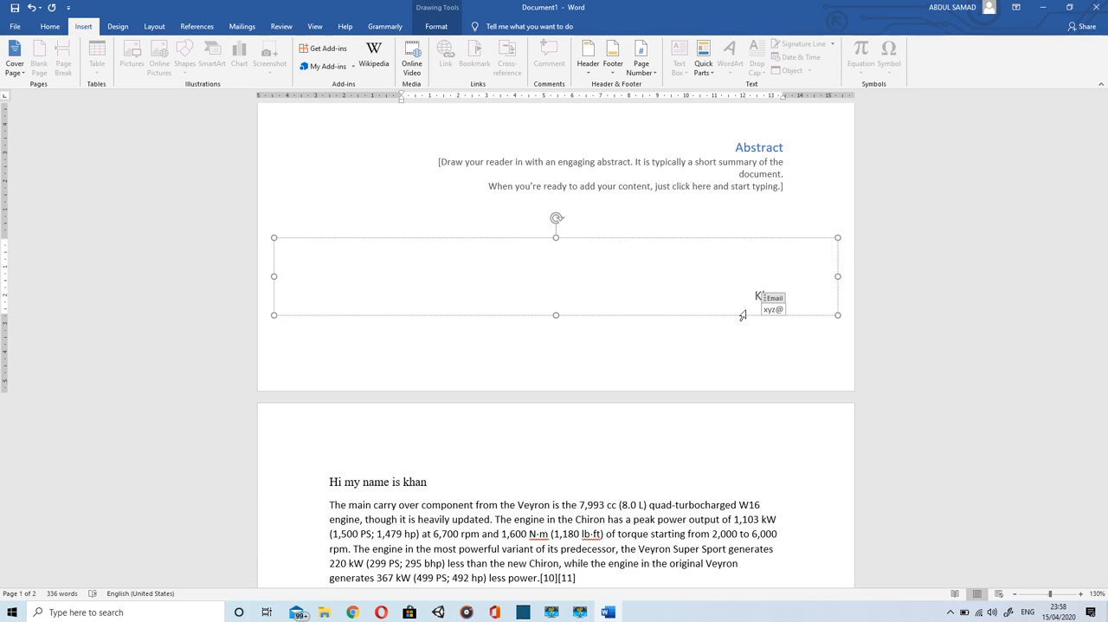
text(yahoo.)
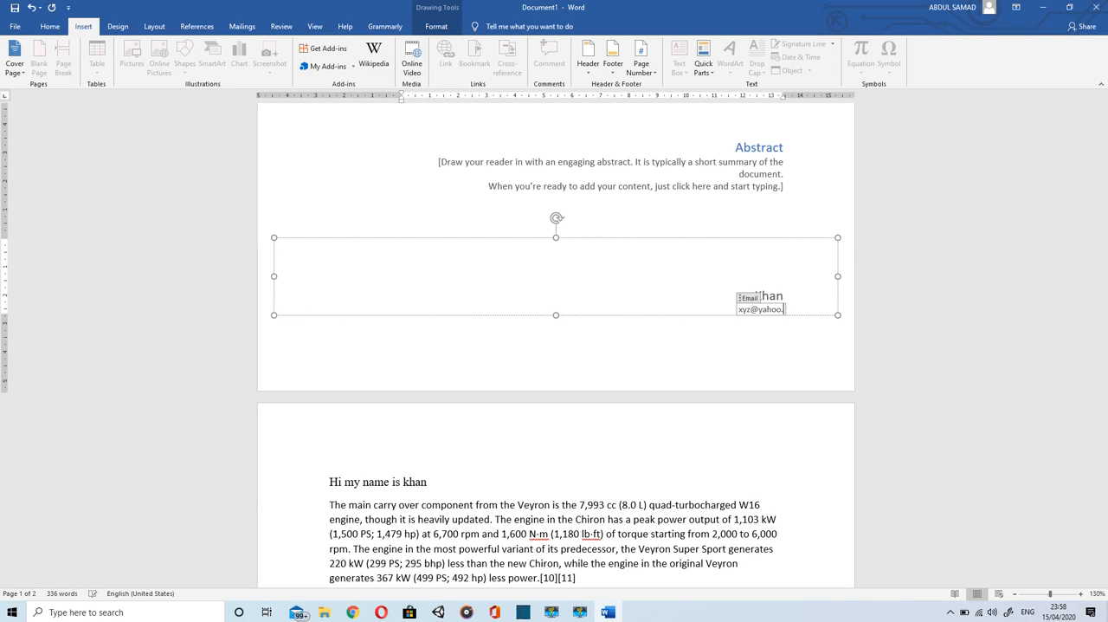
text(com)
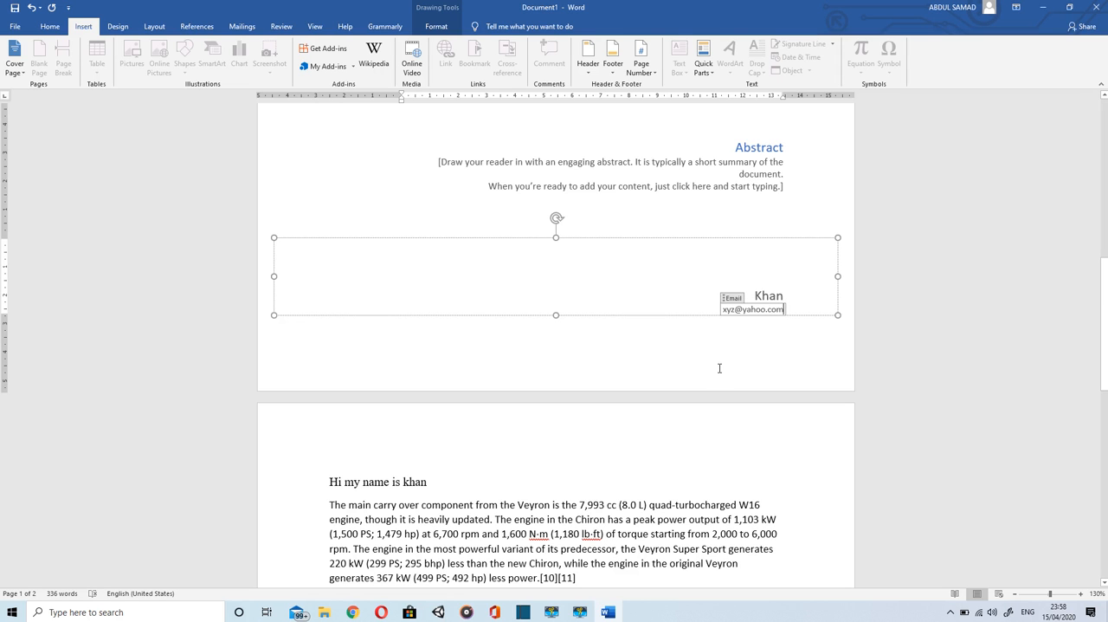
click(718, 368)
Step: Insert a blank page between the cover page and the body text
scroll(718, 370, down, 3)
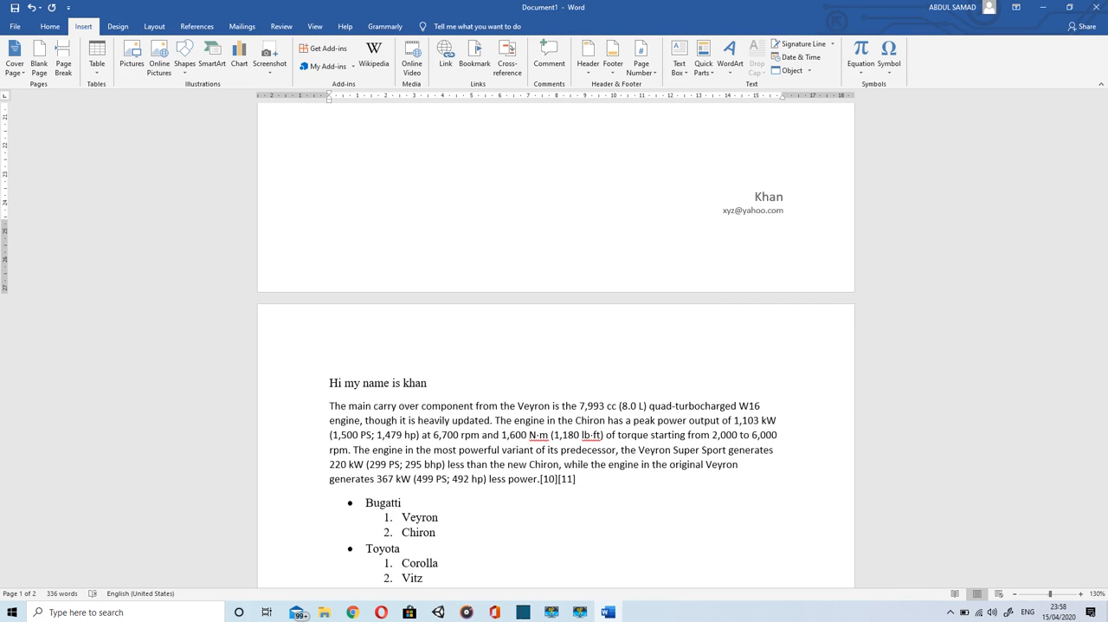
scroll(718, 369, up, 4)
scroll(718, 369, up, 3)
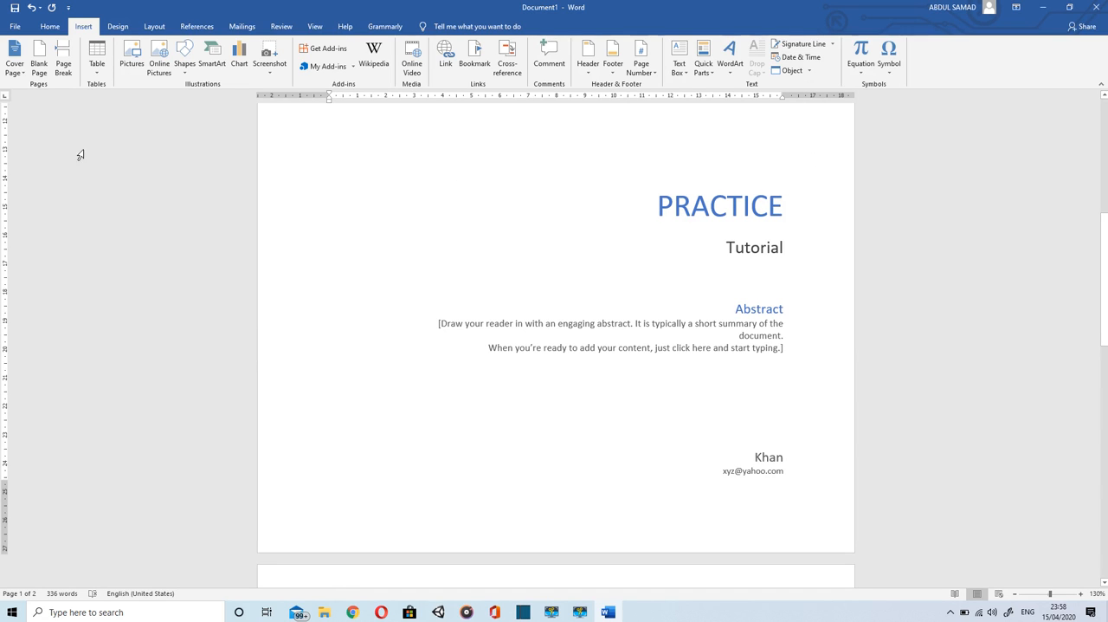
click(37, 67)
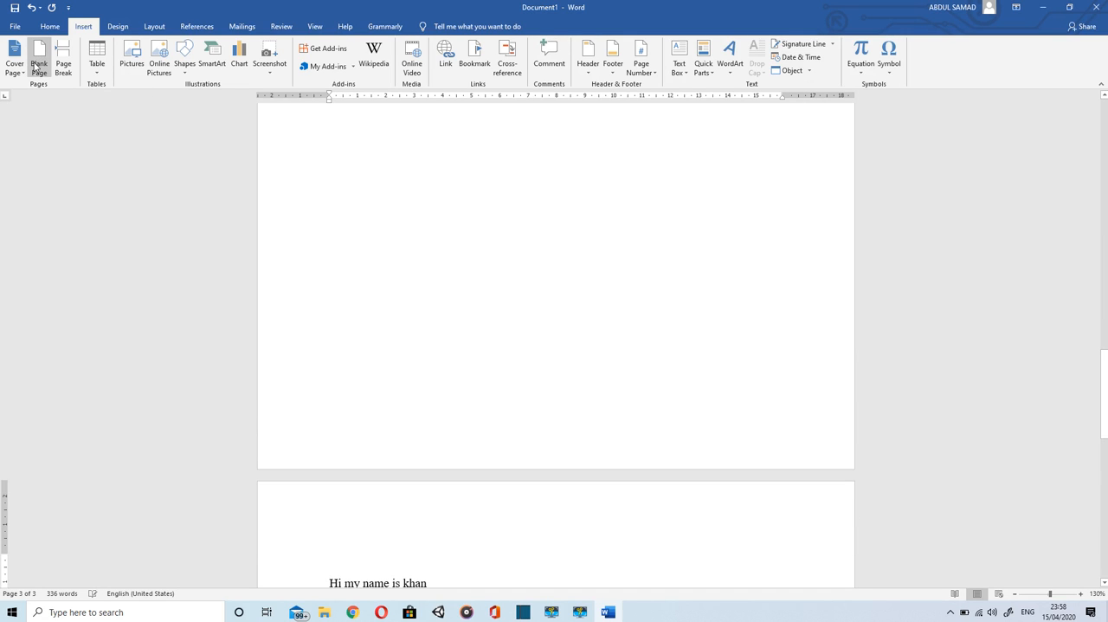
scroll(385, 226, up, 2)
scroll(555, 342, up, 2)
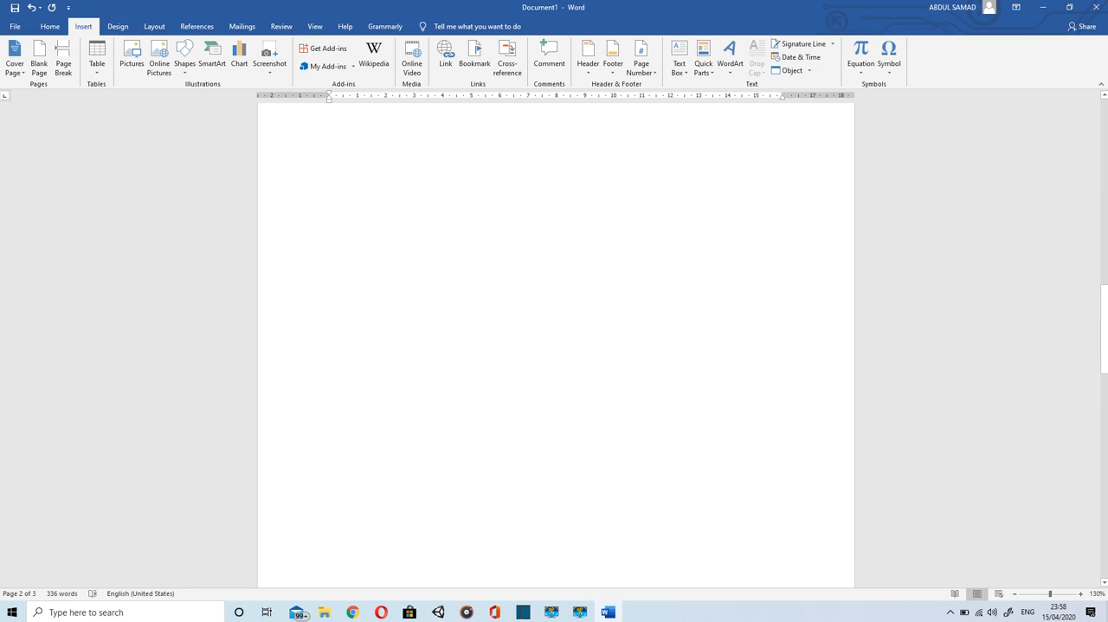
scroll(555, 342, up, 5)
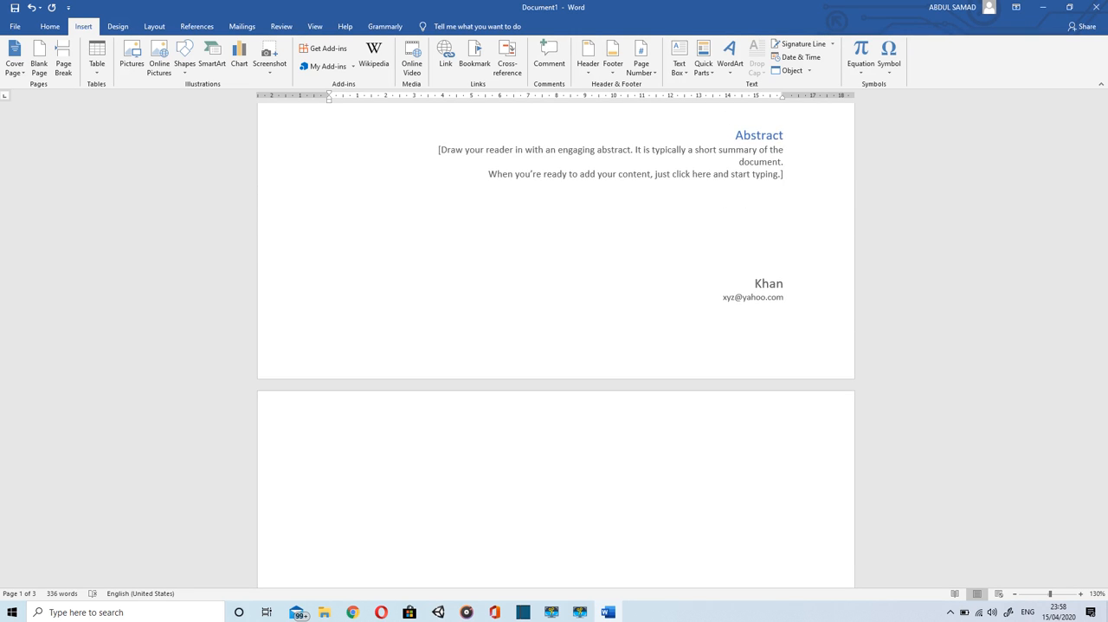
scroll(555, 341, down, 3)
scroll(381, 227, down, 15)
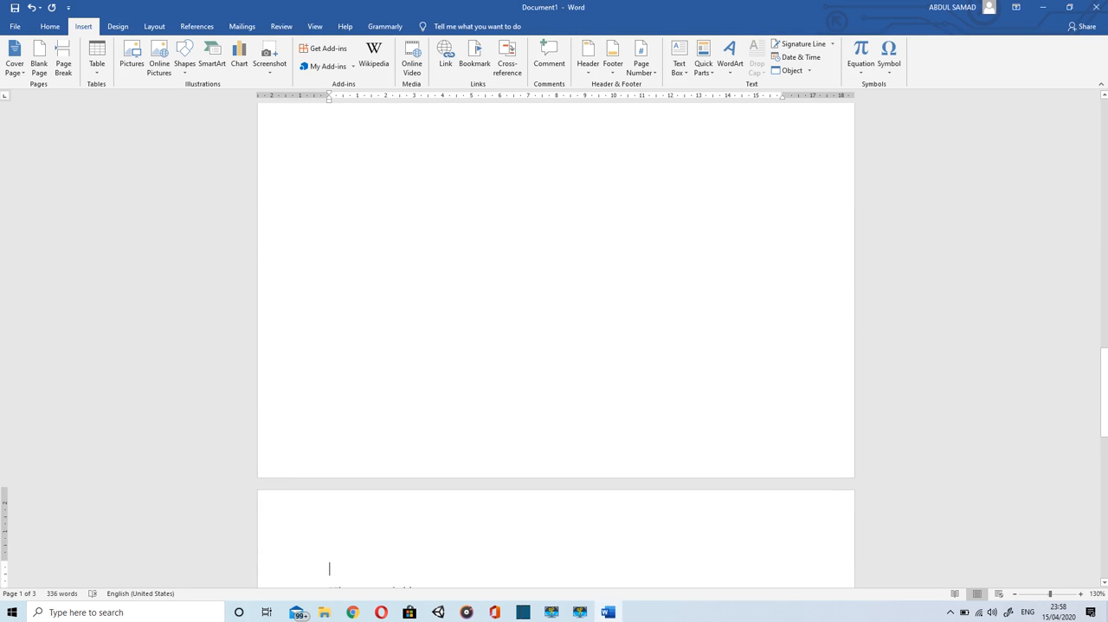
Step: Insert a second blank page directly ahead of the opening line of the body text
click(352, 460)
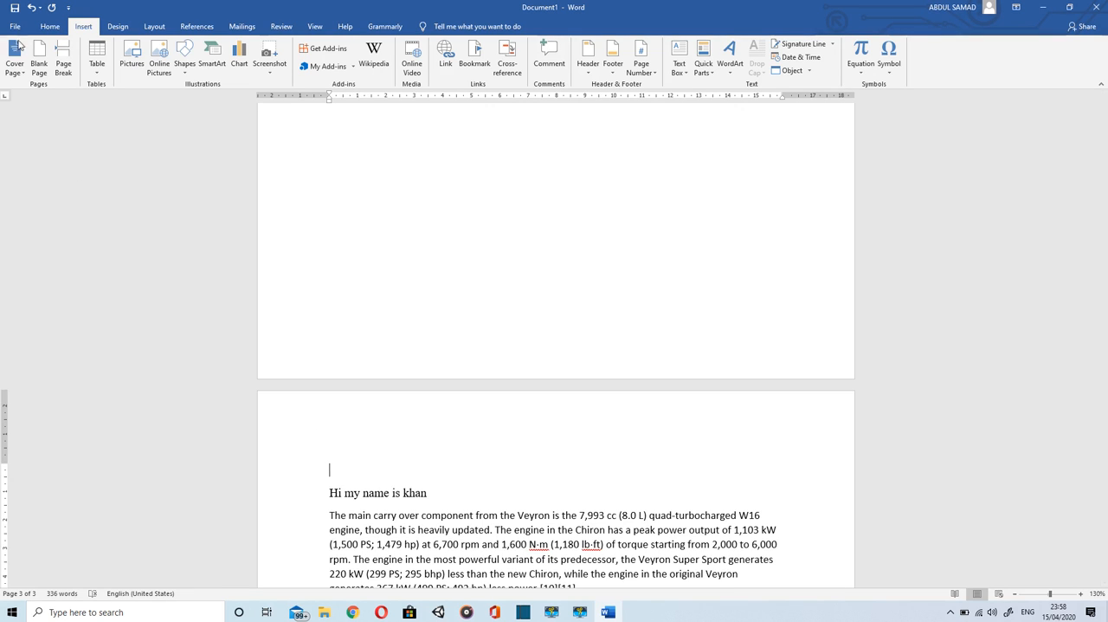
click(40, 59)
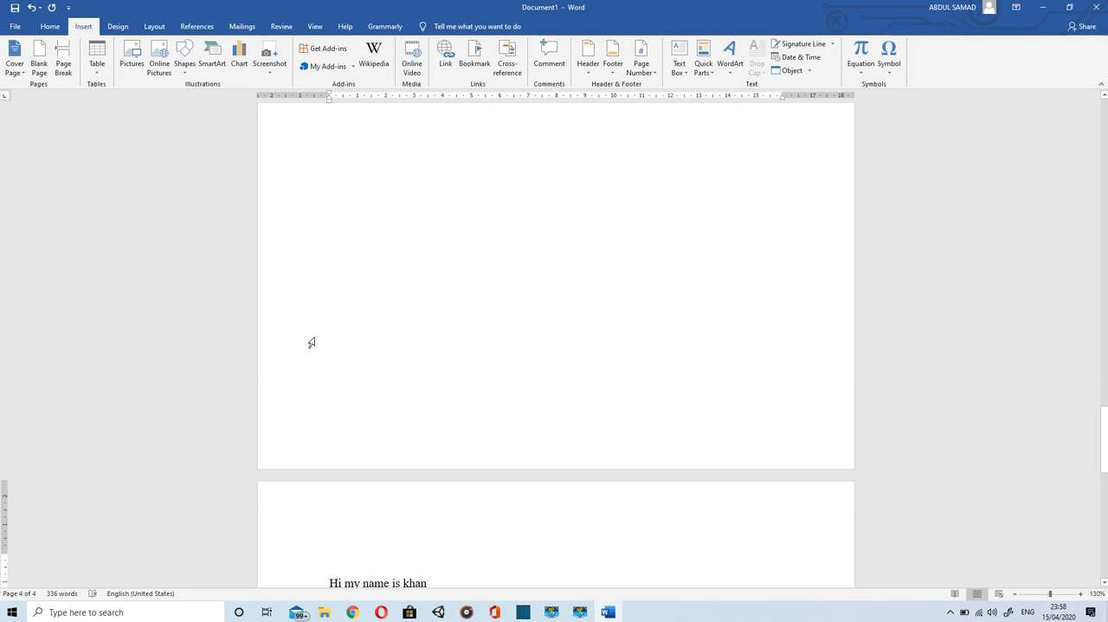
scroll(311, 343, up, 8)
scroll(312, 343, up, 4)
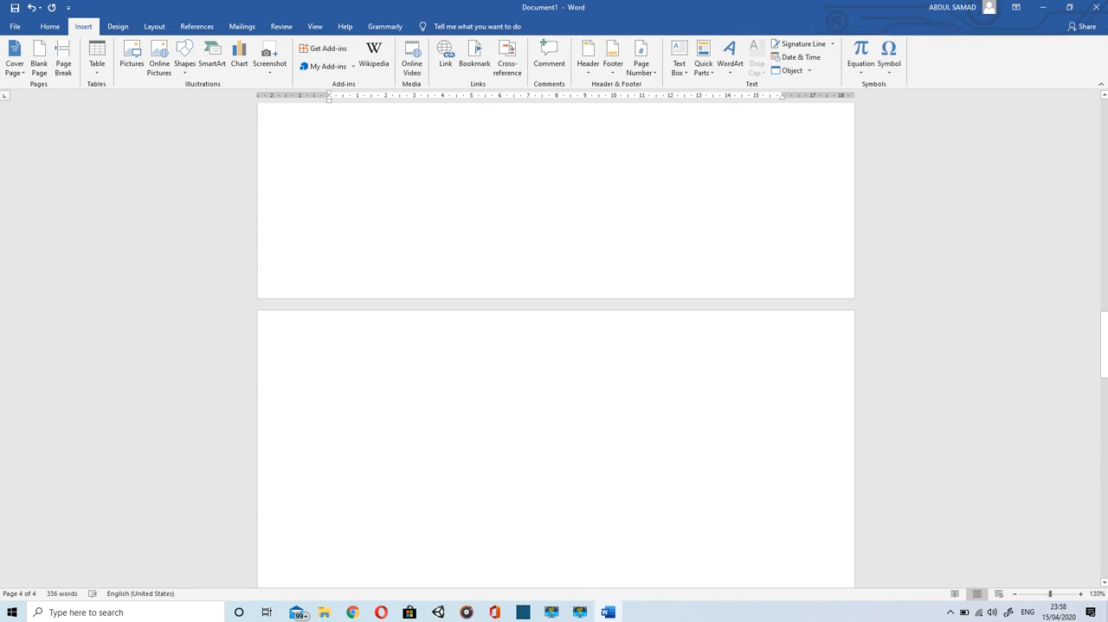
Step: Undo the insertion of both blank pages
key(ctrl+z)
key(ctrl+z)
key(ctrl+z)
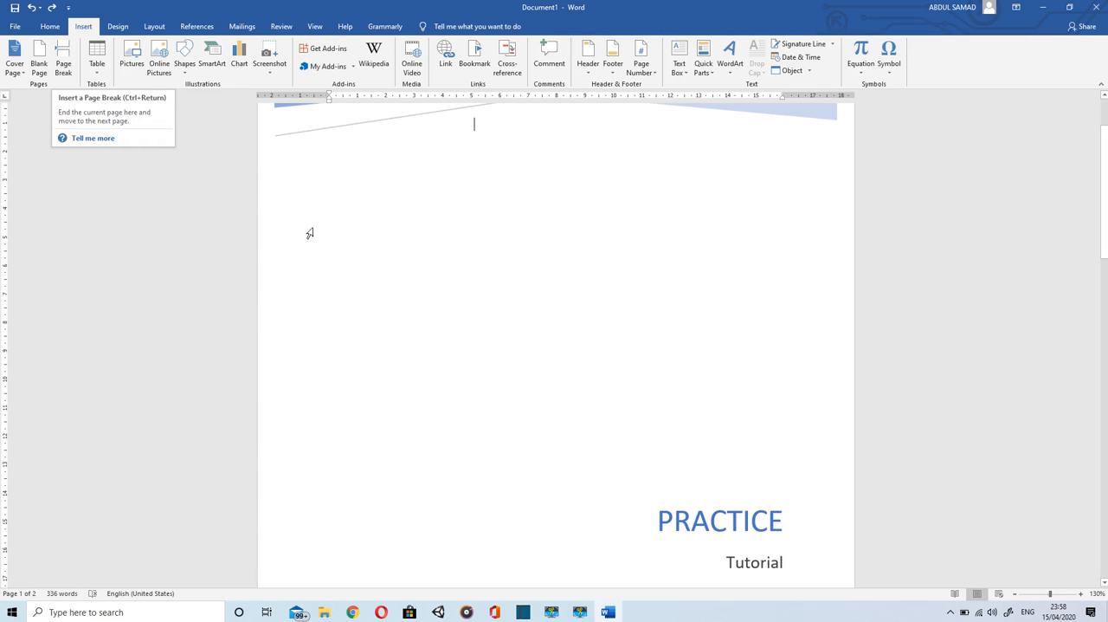
Step: Insert a page break after the paragraph beginning "The main carry over component", ahead of the bulleted list
scroll(390, 284, down, 3)
scroll(560, 446, down, 10)
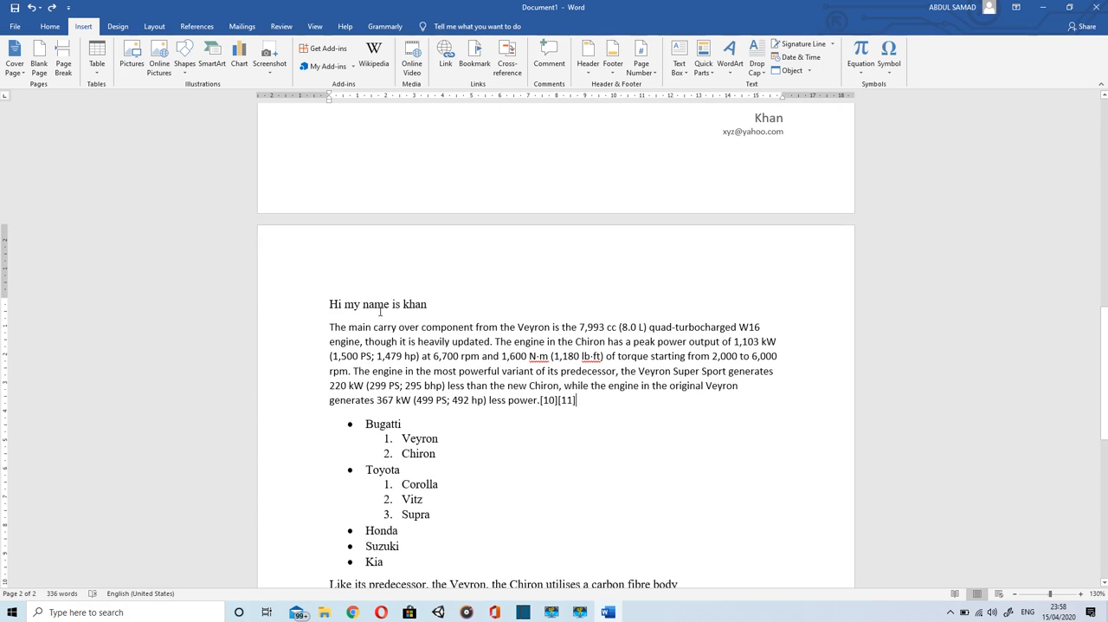
click(67, 67)
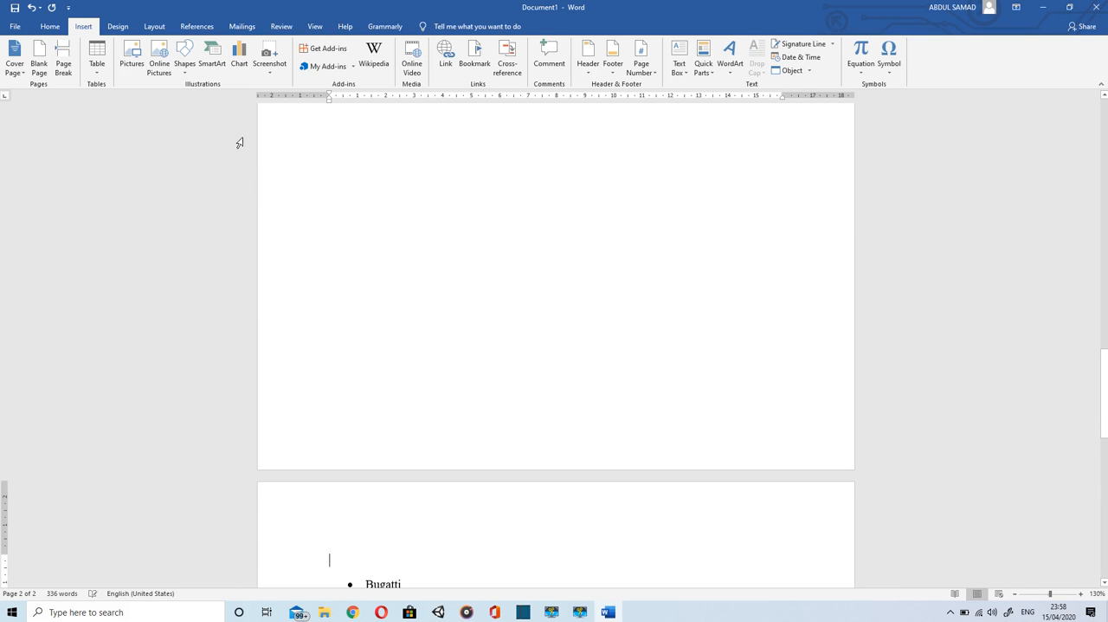
Step: Undo the page break inserted ahead of the bulleted list
scroll(327, 211, up, 4)
scroll(555, 344, up, 5)
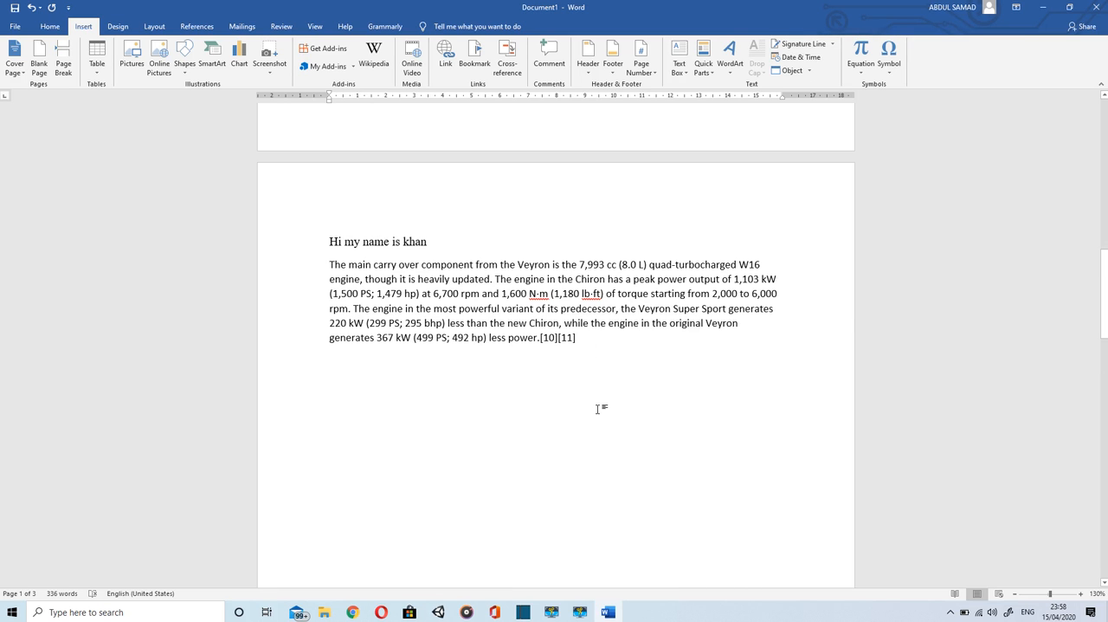
scroll(598, 408, down, 6)
scroll(471, 406, down, 2)
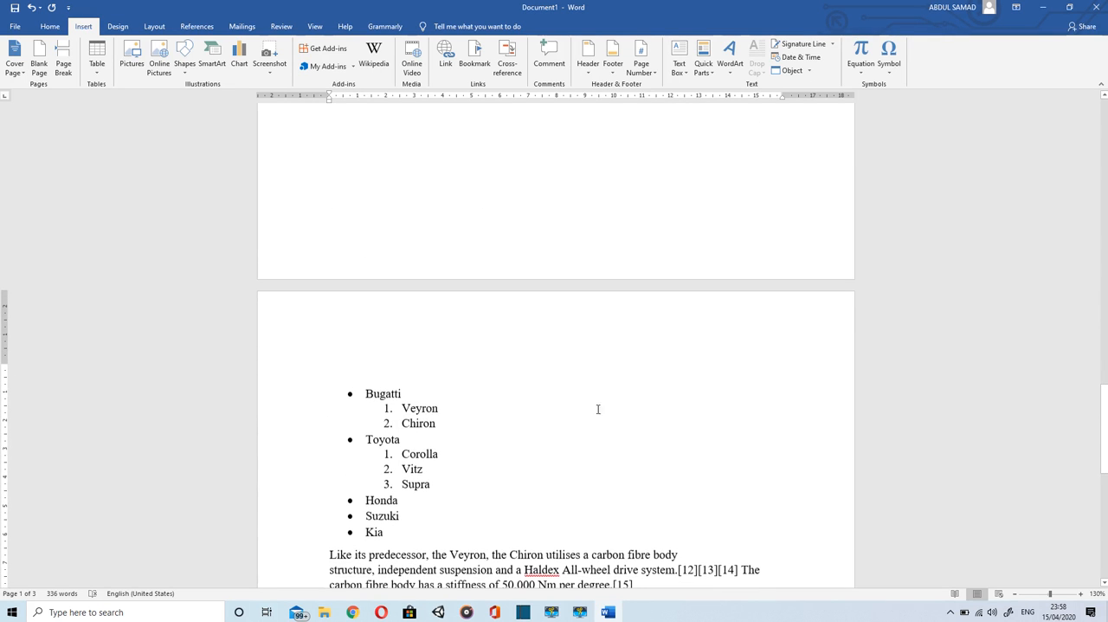
key(ctrl+z)
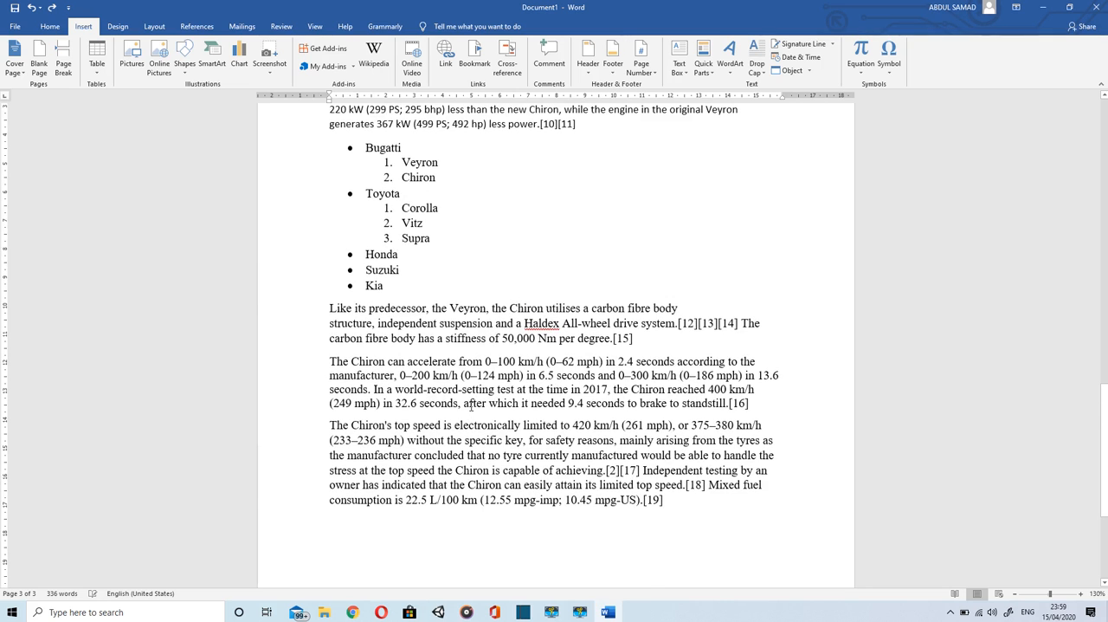
Step: Insert a table with 5 columns, 2 rows and automatic fixed column width below the last paragraph
scroll(471, 406, up, 3)
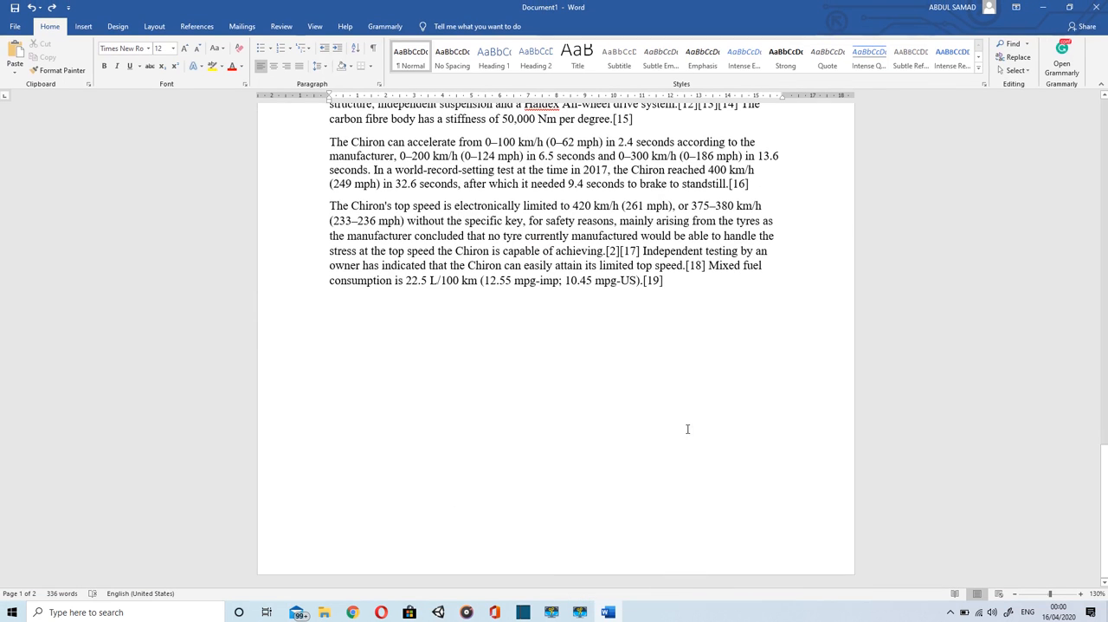
click(559, 441)
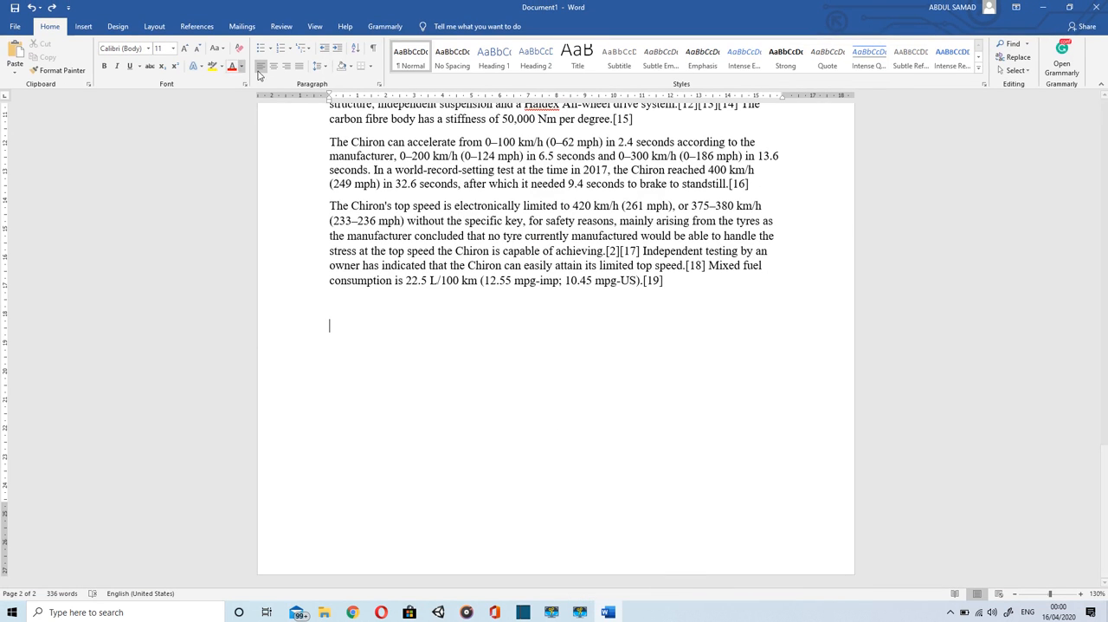
click(83, 26)
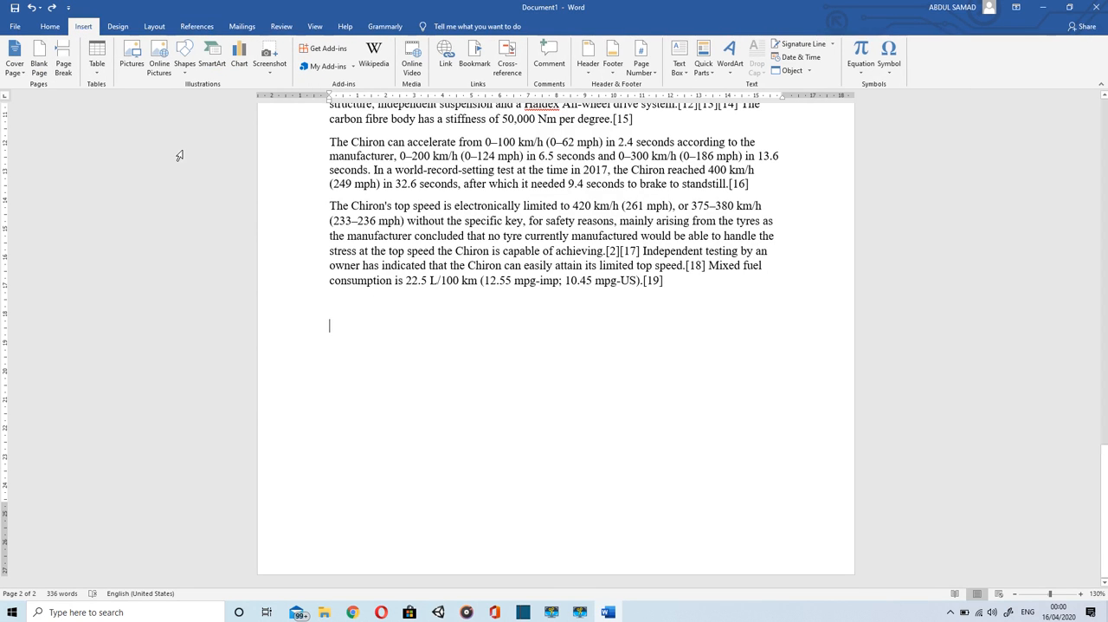
click(97, 61)
click(134, 190)
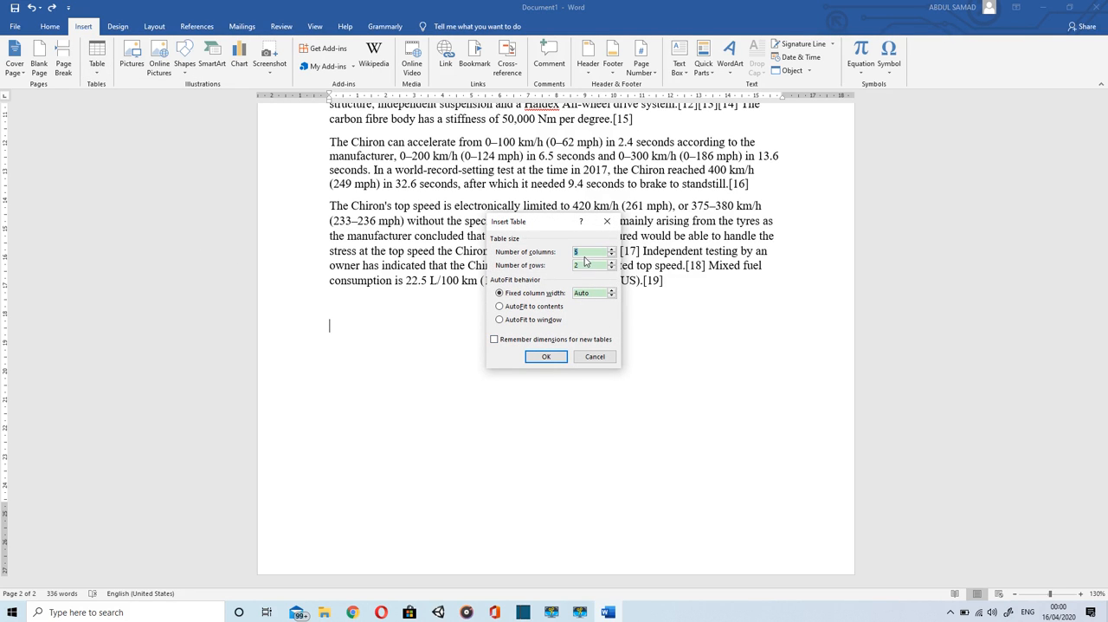
click(563, 356)
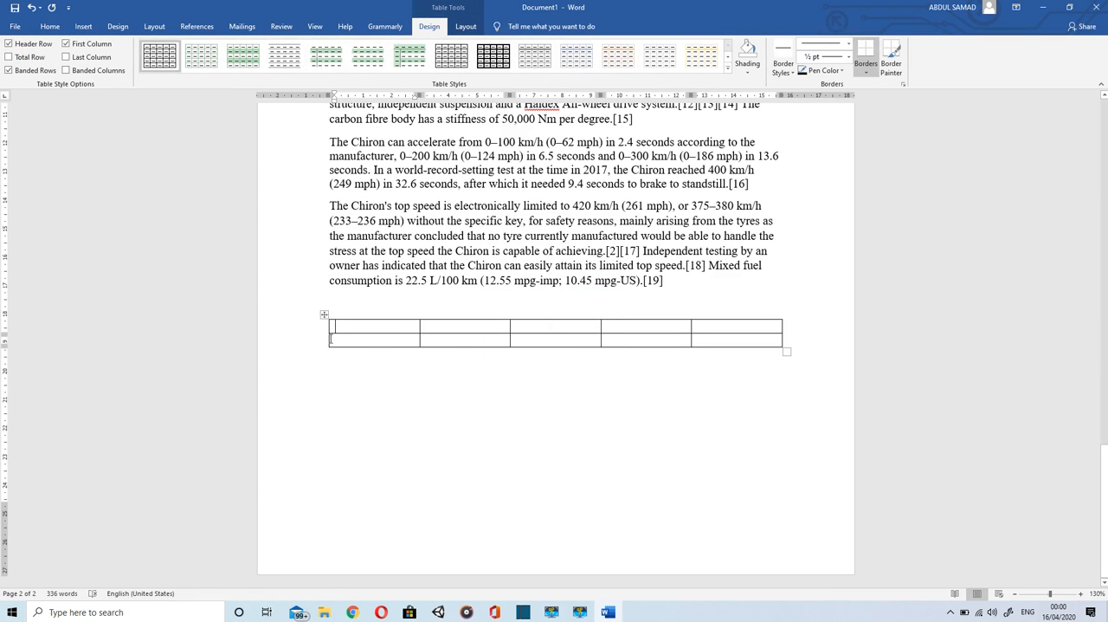
Step: Select the whole table and apply AutoFit to Window
click(324, 314)
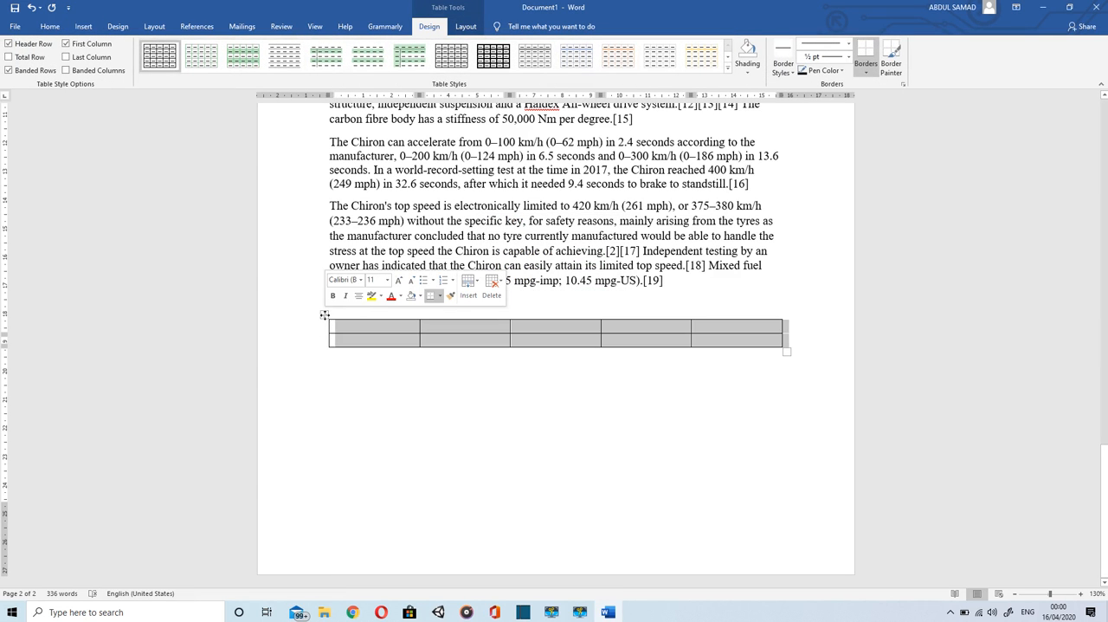
right_click(325, 315)
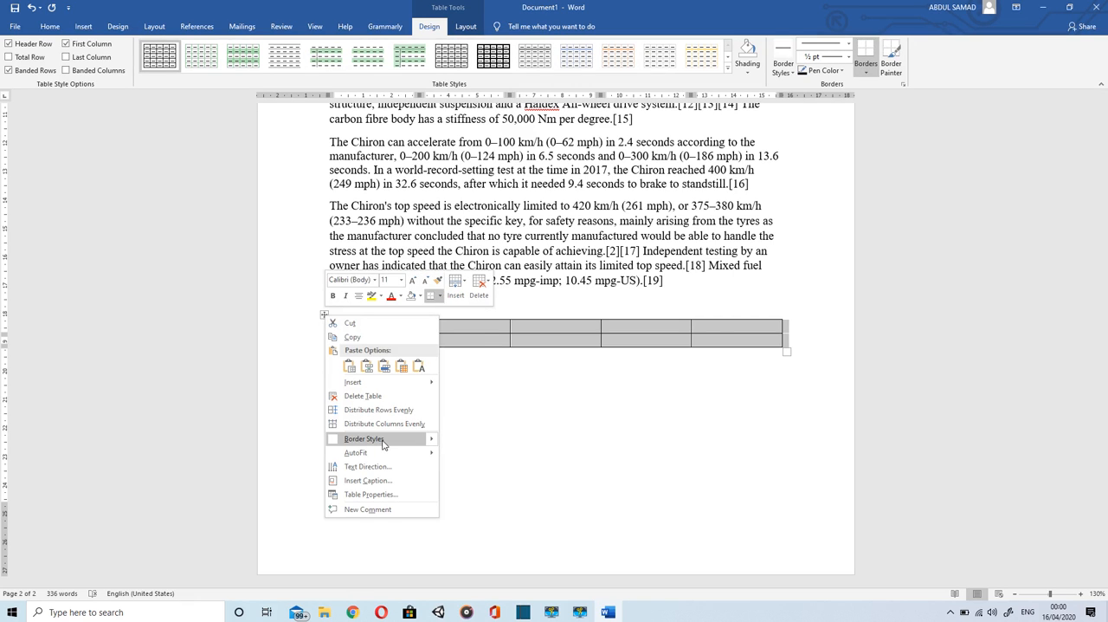
mouse_move(381, 451)
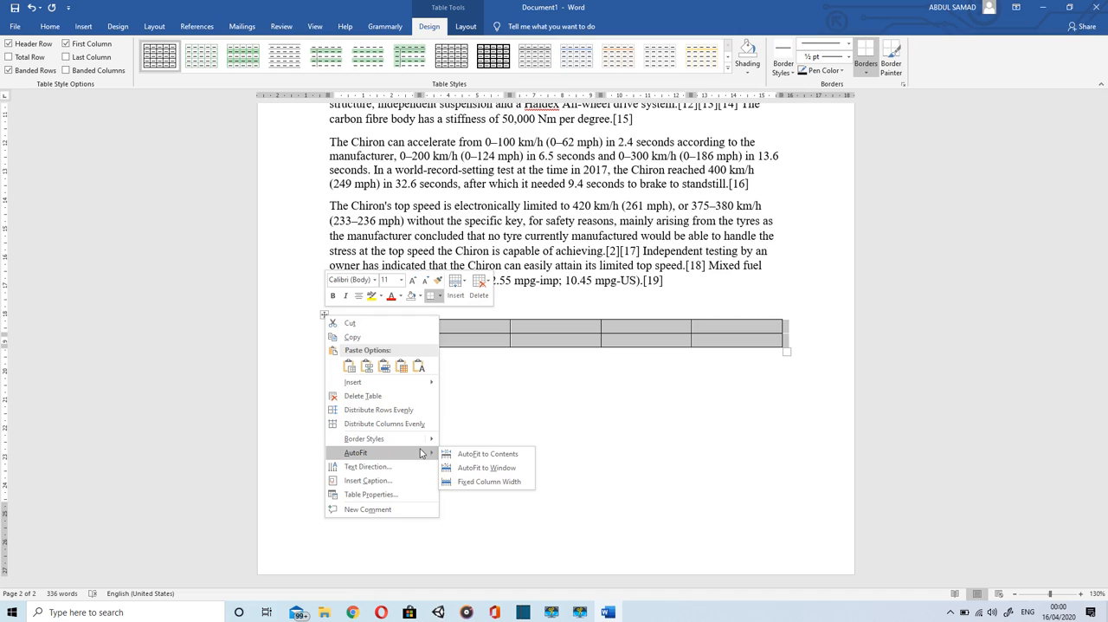
click(473, 466)
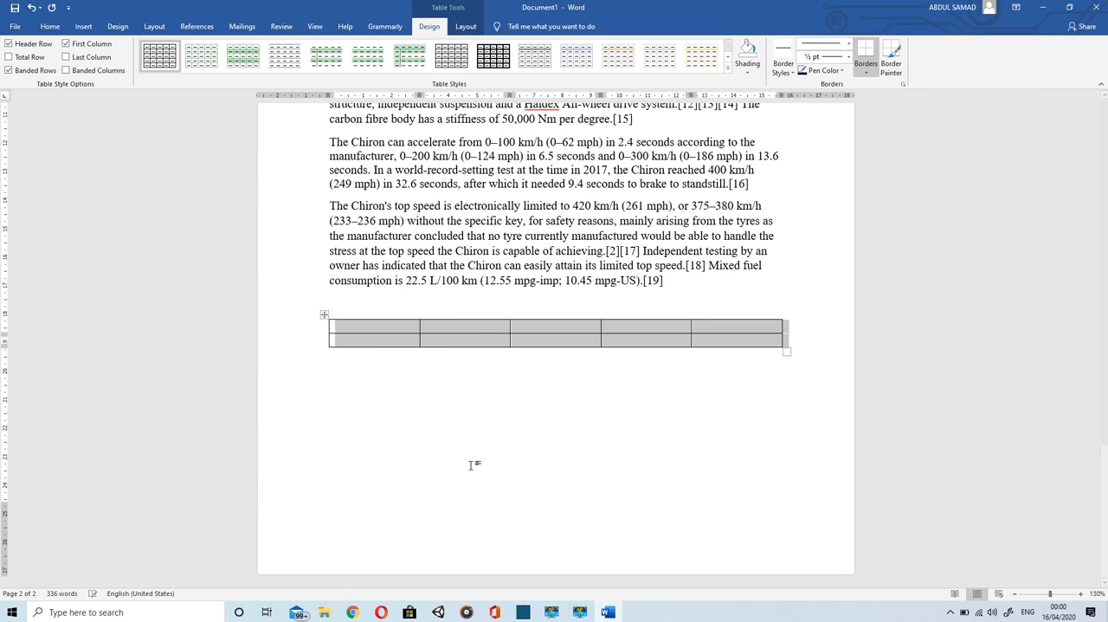
Step: Apply AutoFit to Contents to the empty table
right_click(325, 315)
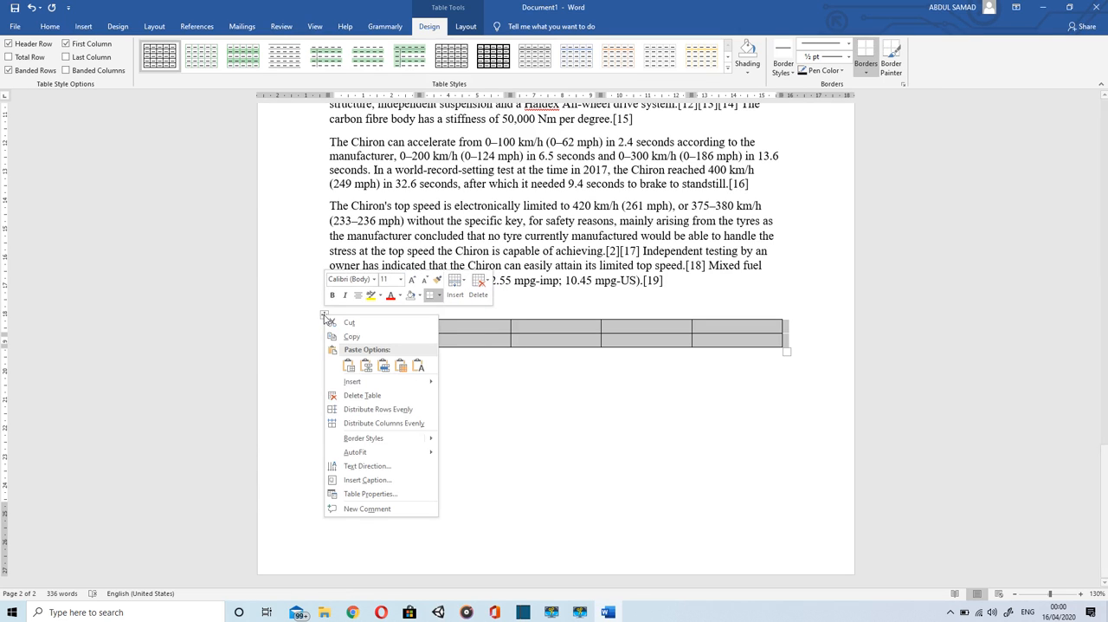
mouse_move(402, 453)
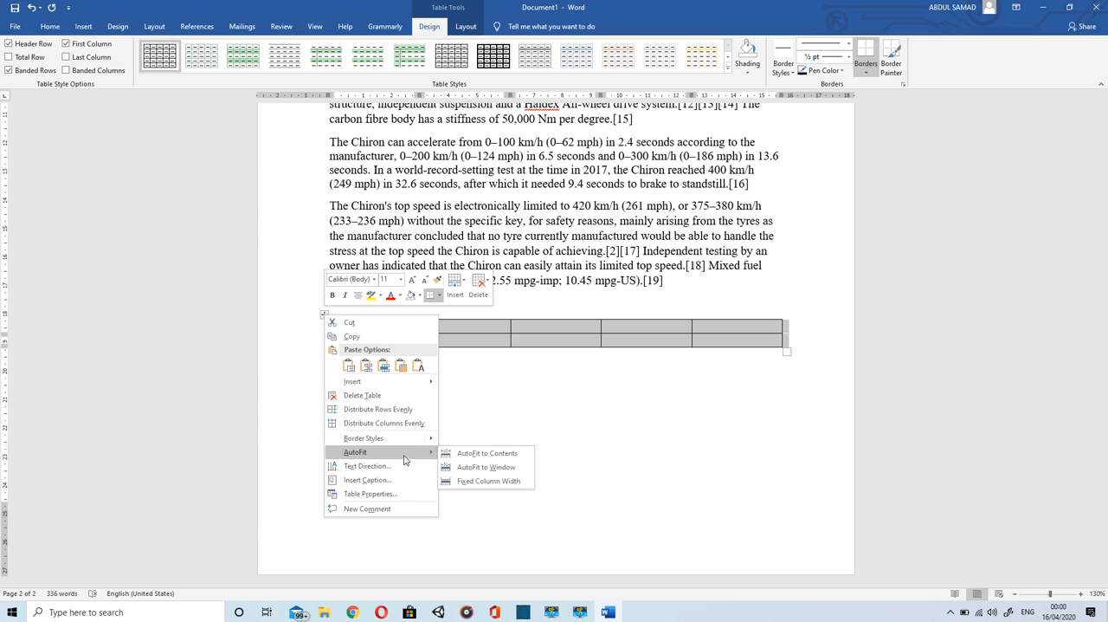
click(482, 453)
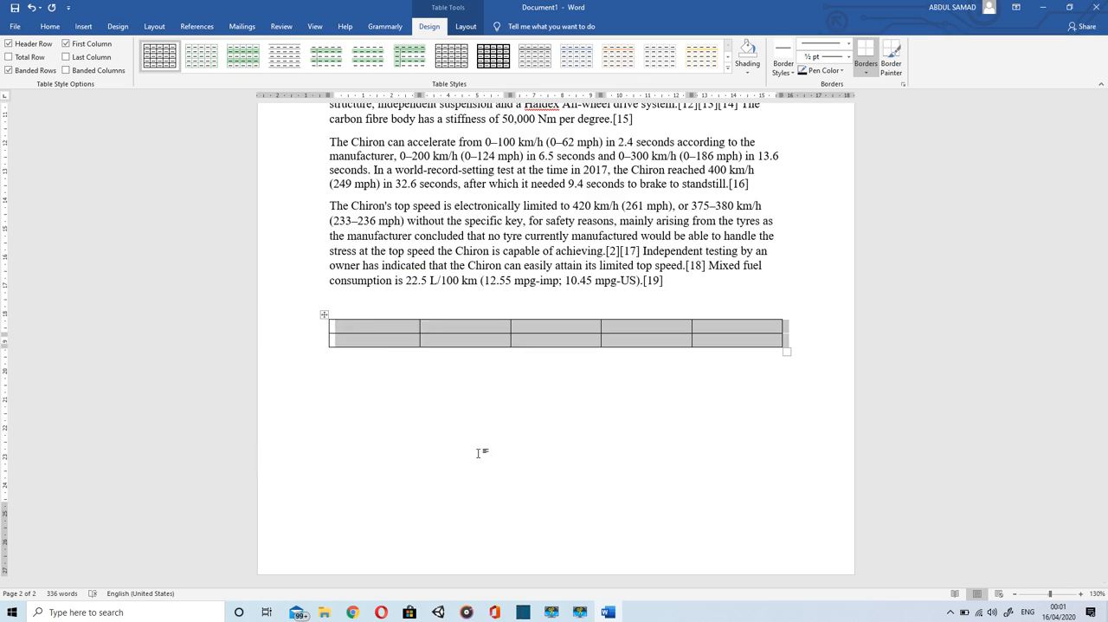
Step: Fill the five cells of the table's first row with 1, 2, 3, 4 and 5
click(331, 326)
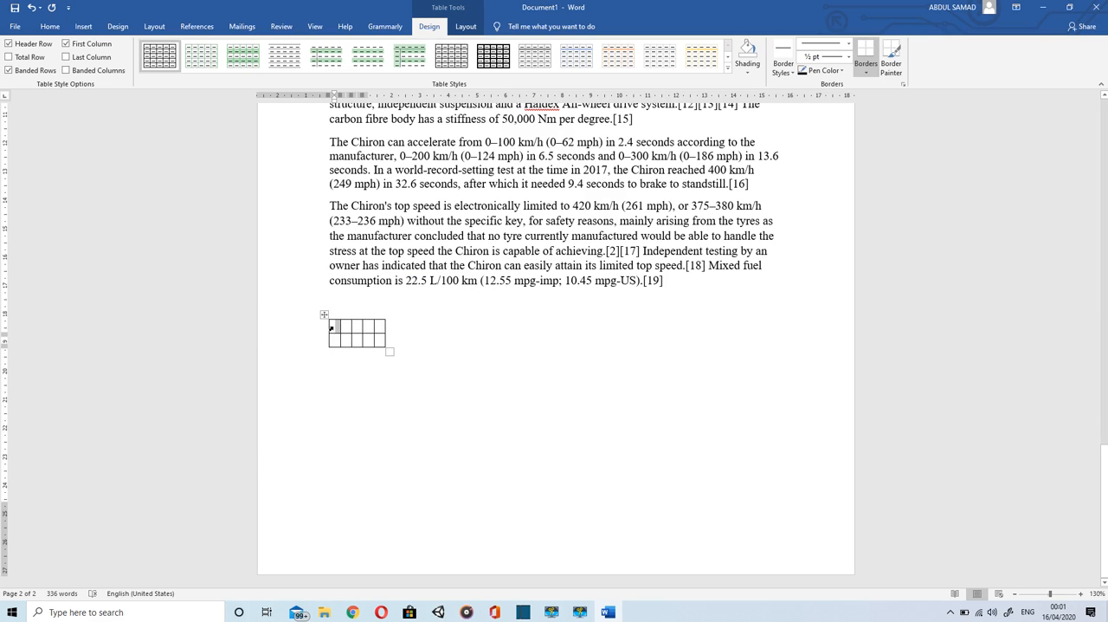
click(331, 328)
text(1)
key(Tab)
text(2)
key(Tab)
text(3)
key(Tab)
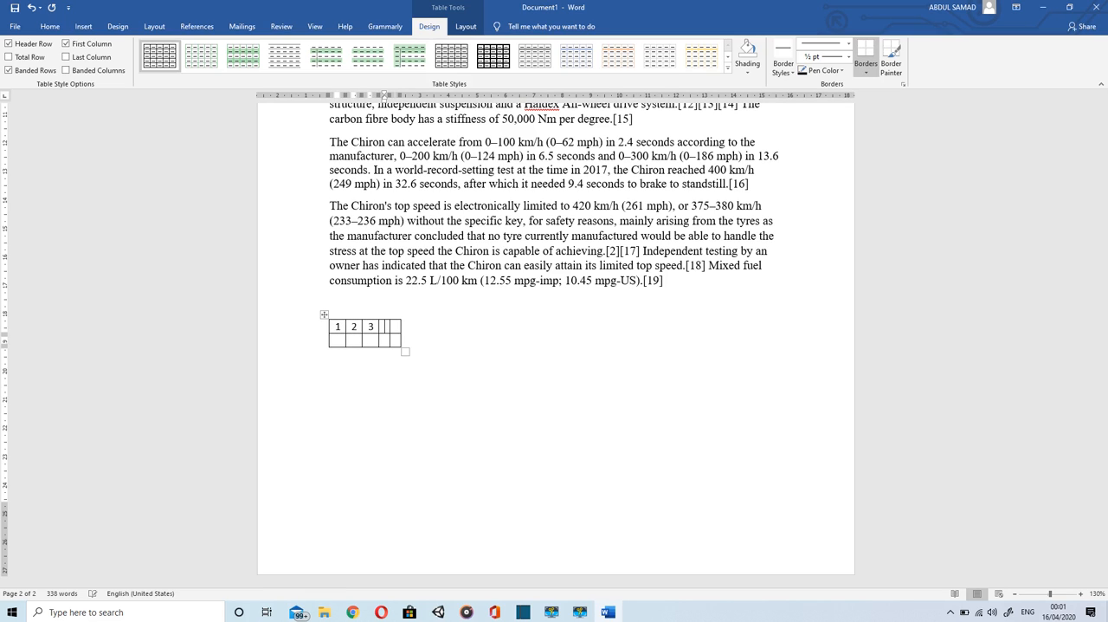
text(4)
key(Tab)
text(5)
key(Tab)
Step: Fill the five cells of the table's second row with 6, 7, 8, 9 and 0
key(Left)
key(Left)
key(Left)
key(Left)
key(Left)
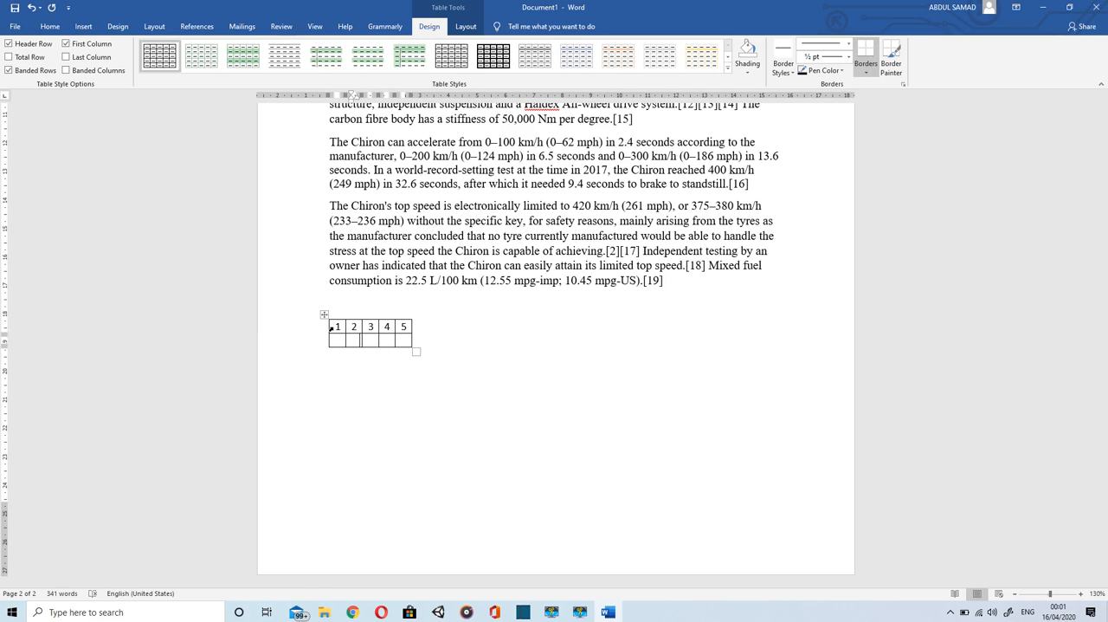
key(Left)
key(Left)
key(Left)
key(Left)
key(Left)
text(6)
key(Tab)
text(7)
key(Tab)
text(8)
key(Tab)
text(9)
key(Tab)
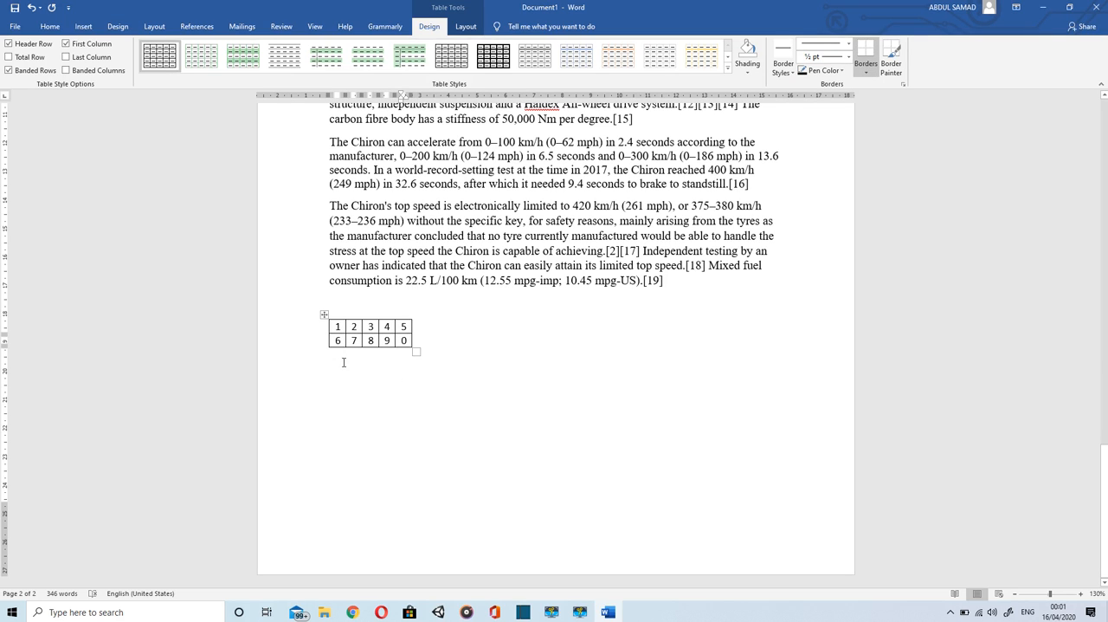
Step: AutoFit the filled number table to the window width
right_click(323, 314)
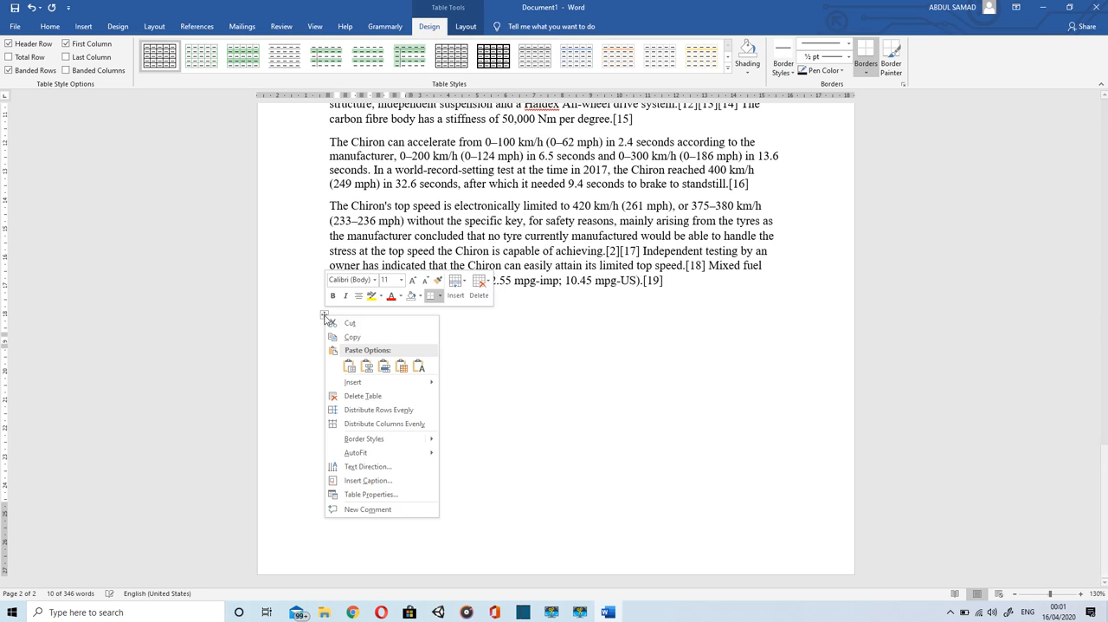
mouse_move(410, 452)
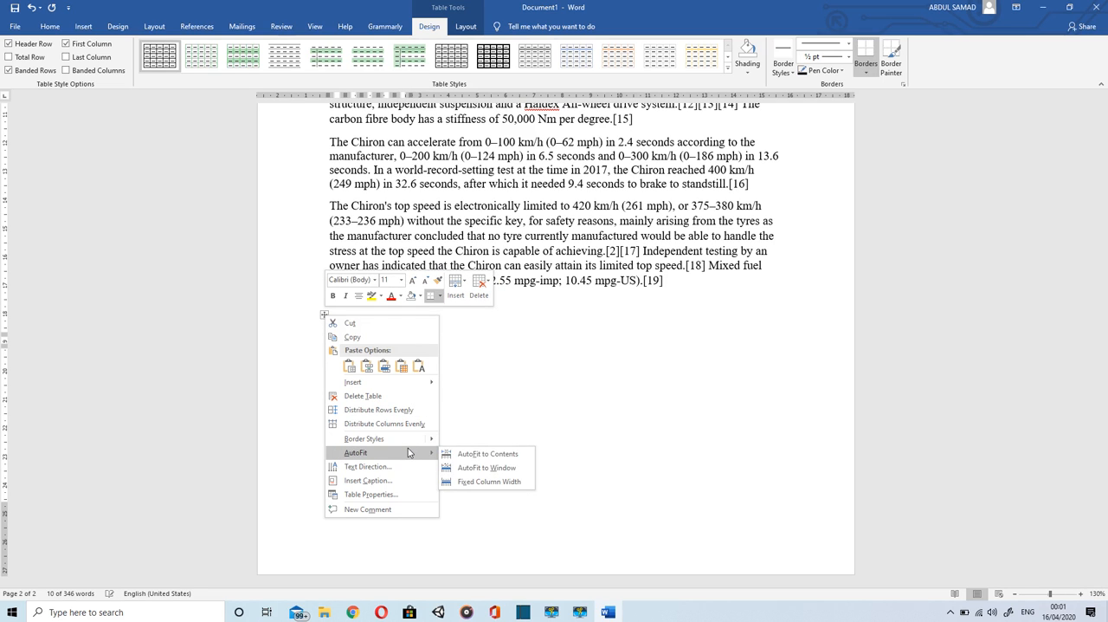
click(477, 468)
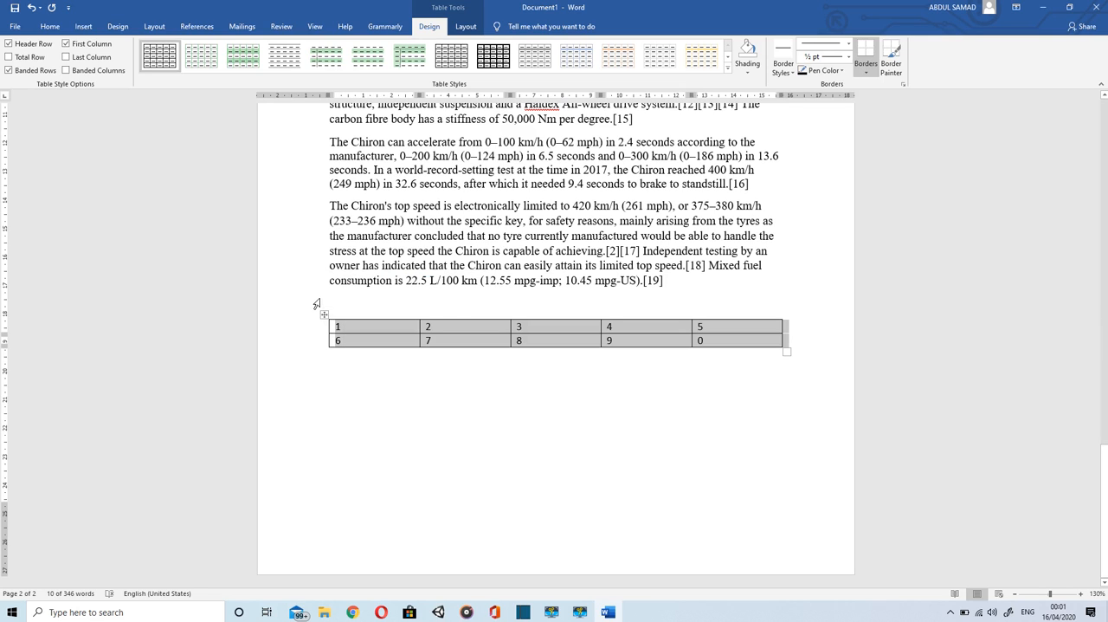
Step: Insert a new row above the table's first row
right_click(338, 323)
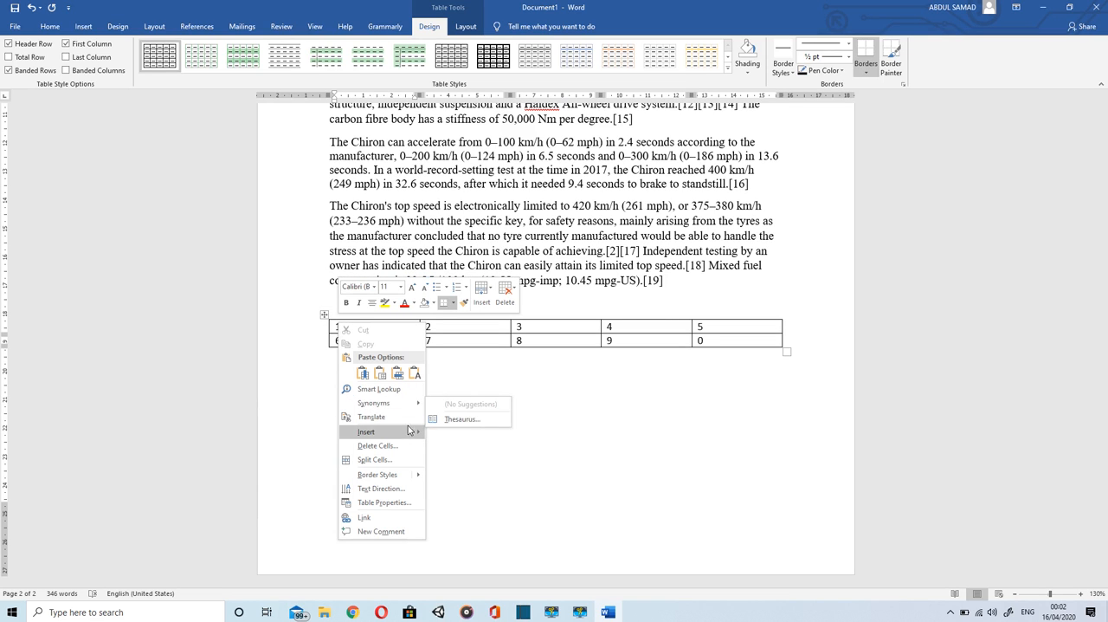
mouse_move(410, 433)
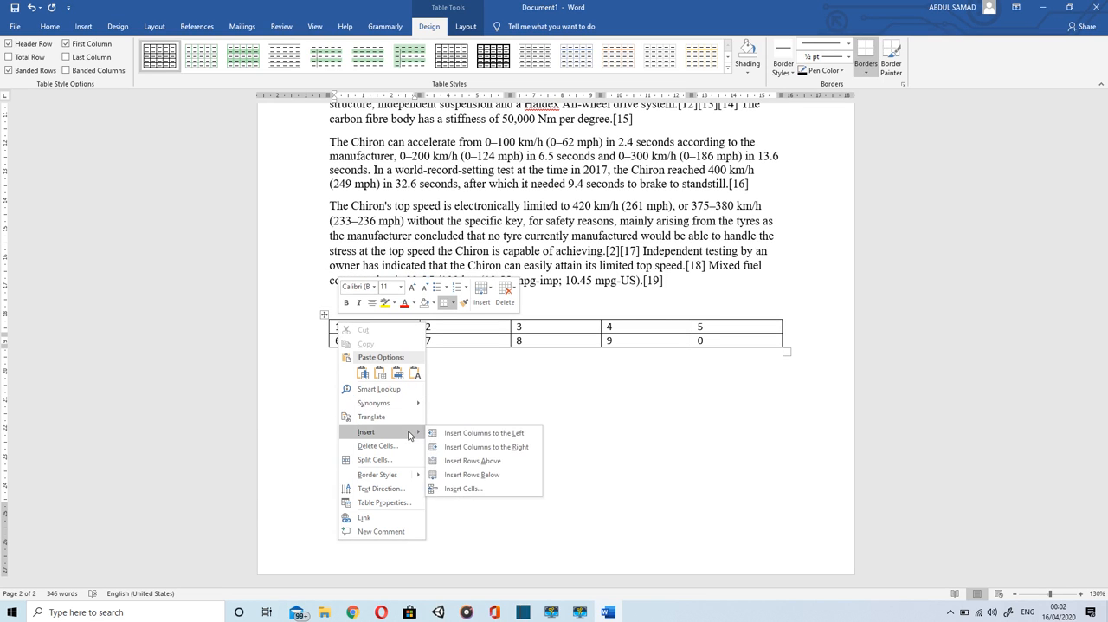
click(490, 462)
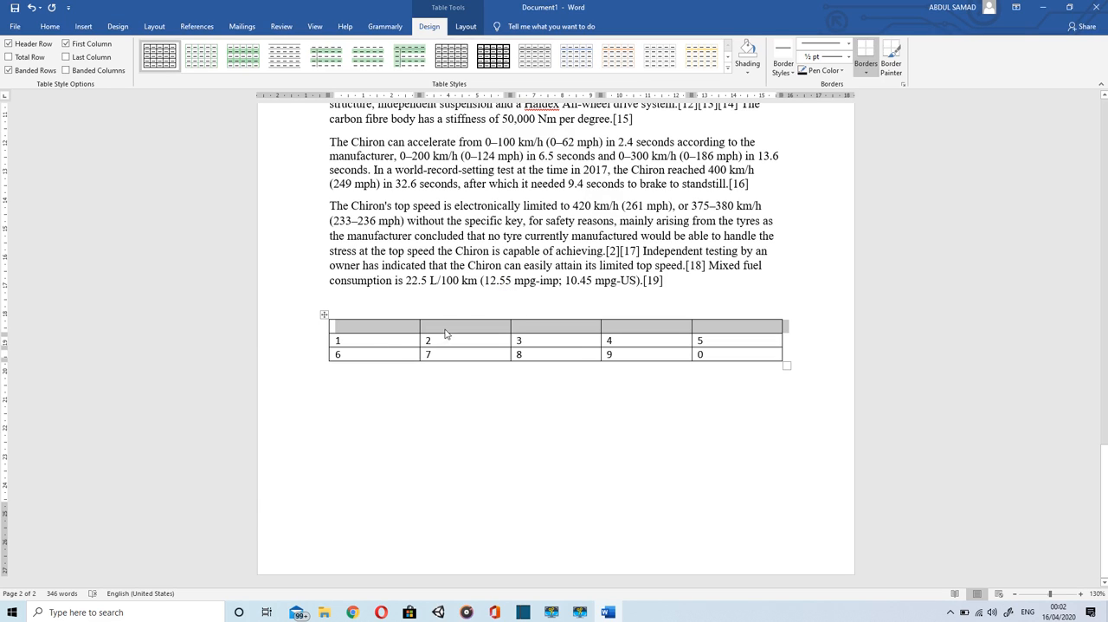
Step: Enter the headings serial, Unit1, Unit2, Unit3 and Unit4 across the empty row above the numbers
click(380, 326)
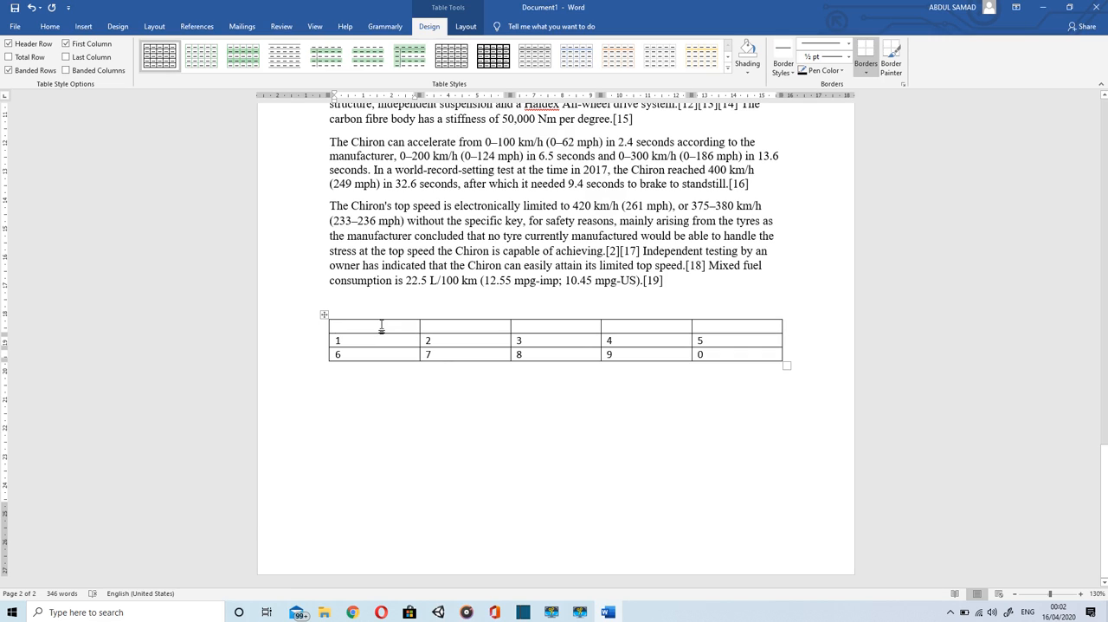
text(serial)
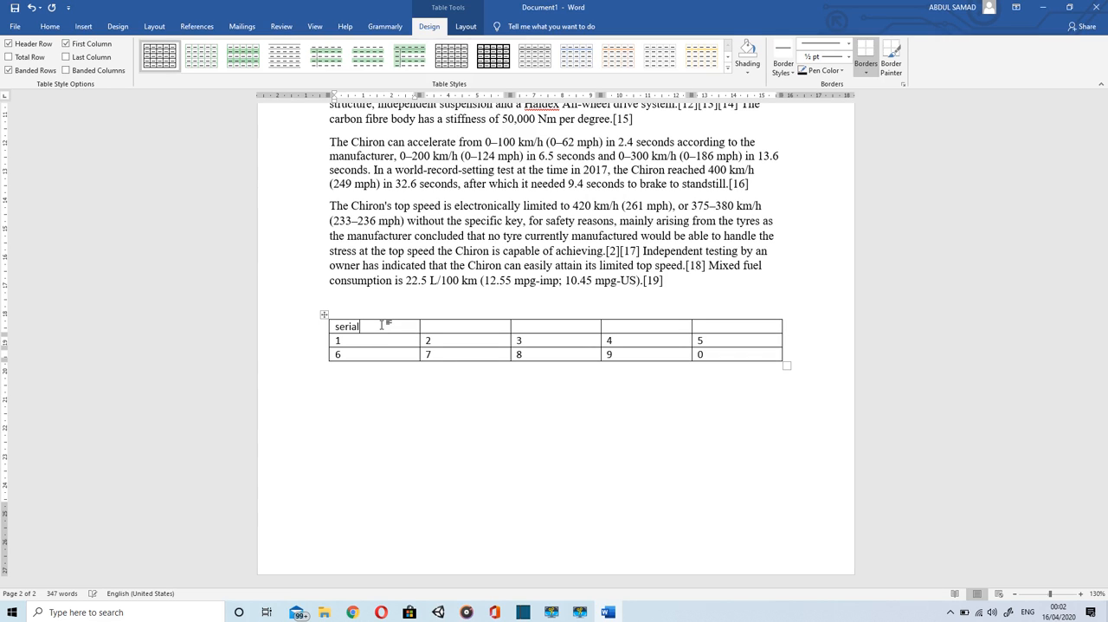
click(433, 325)
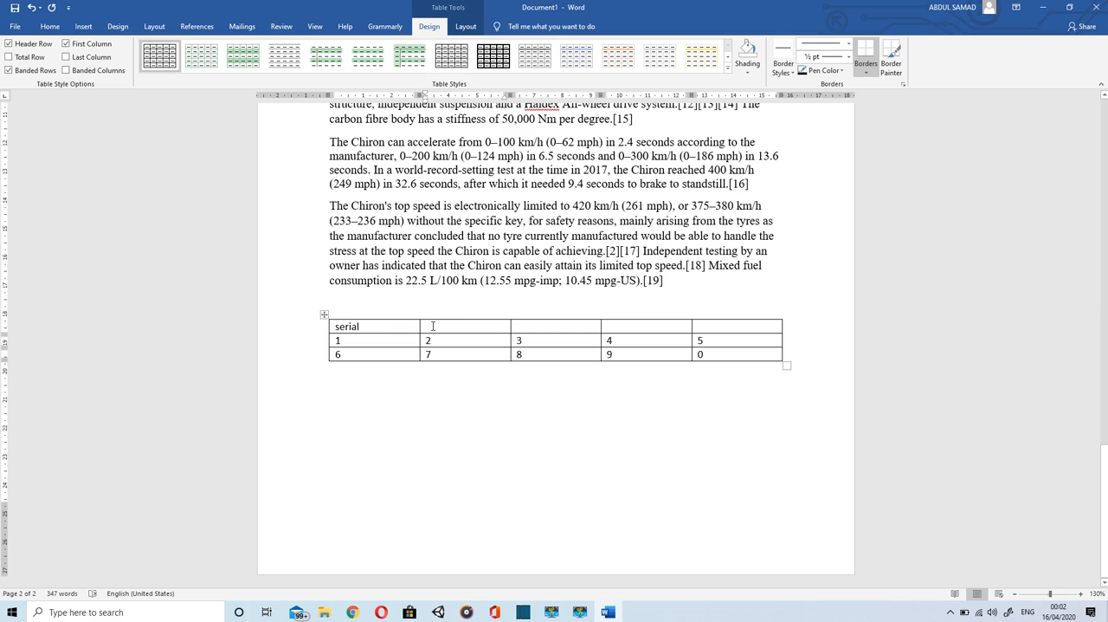
text(unit)
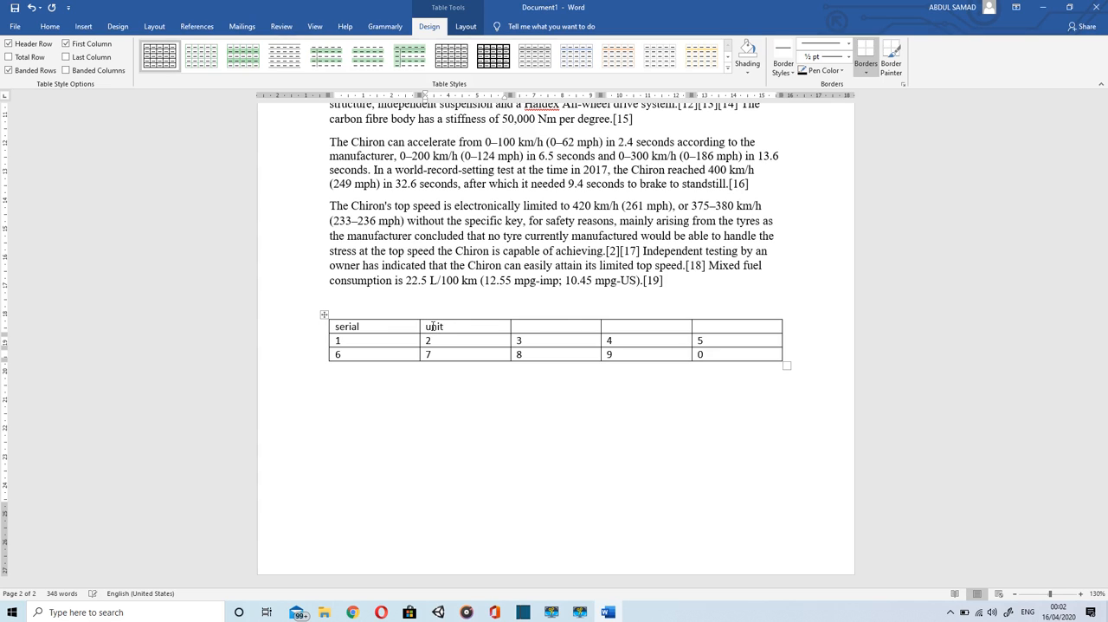
text(1)
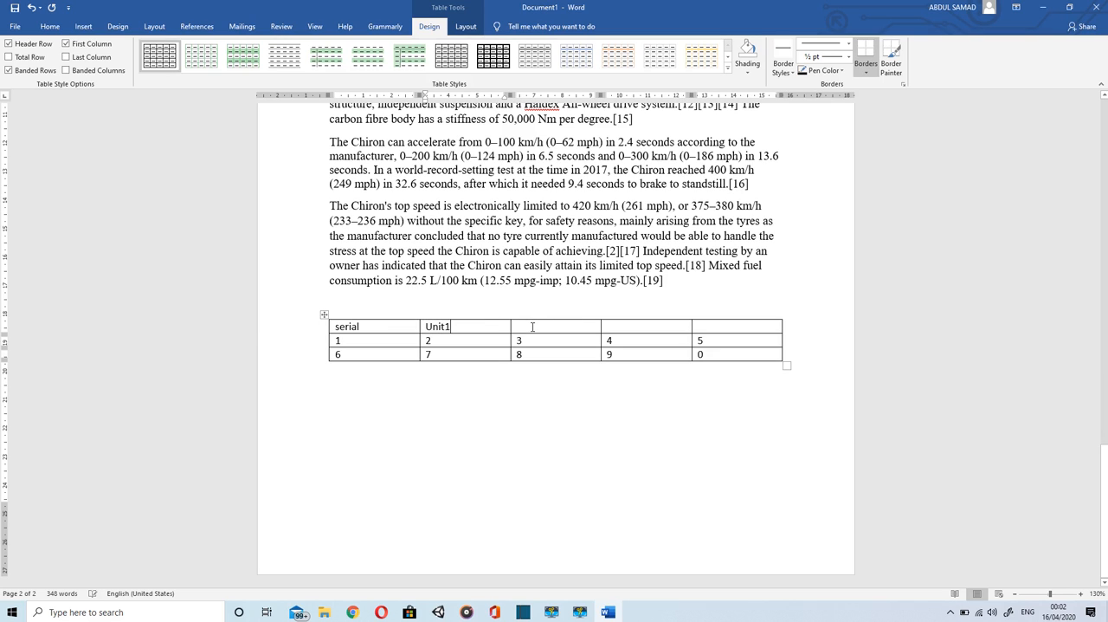
click(532, 327)
text(un)
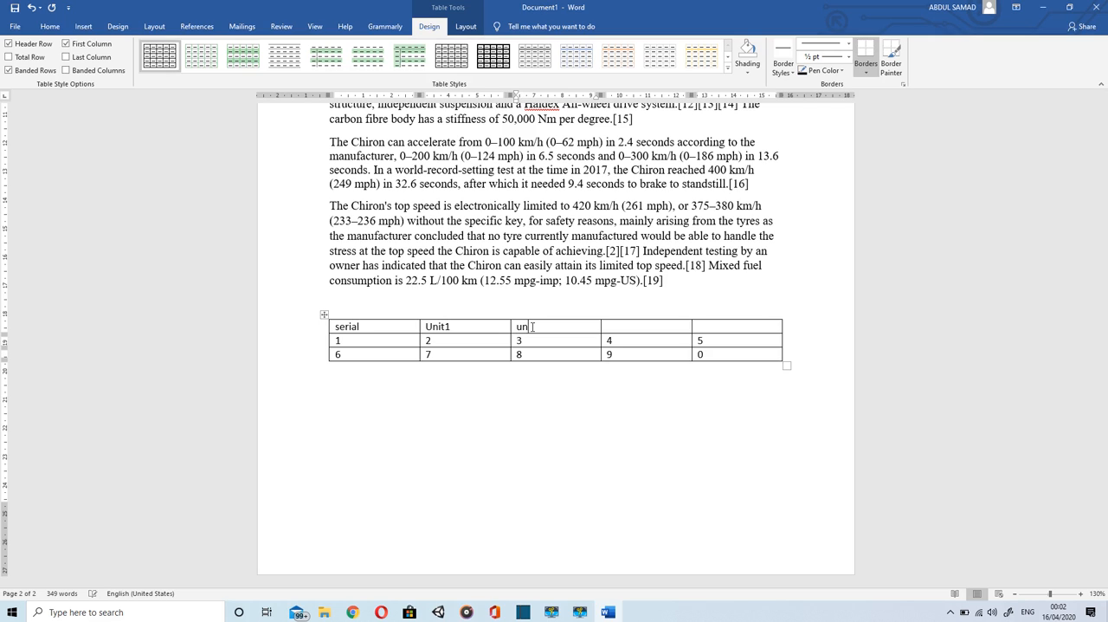
text(it2)
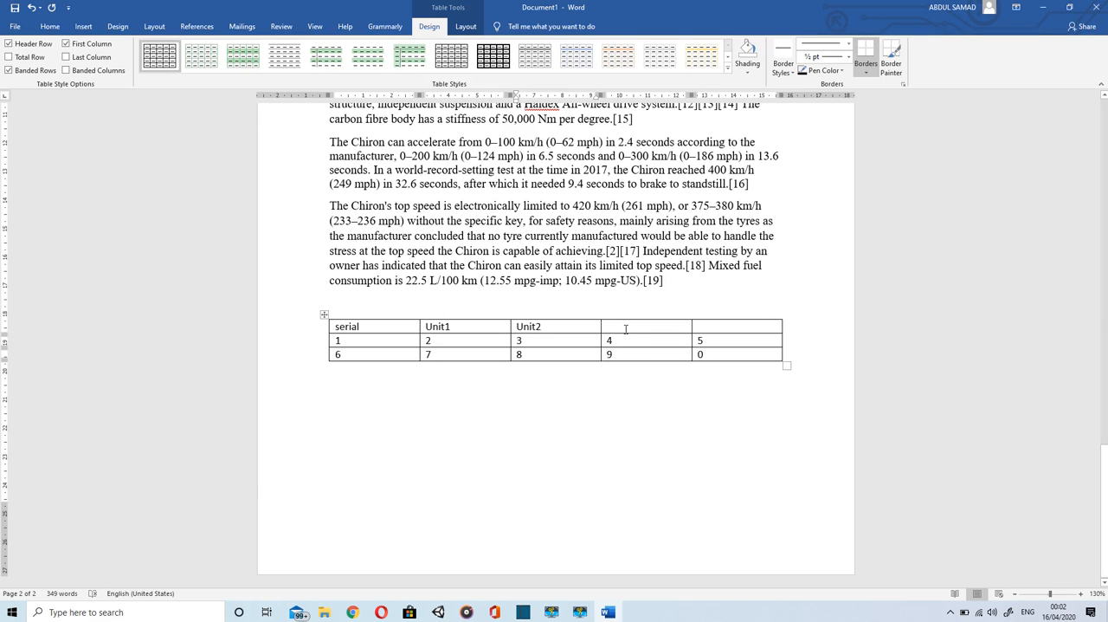
click(625, 328)
text(uni)
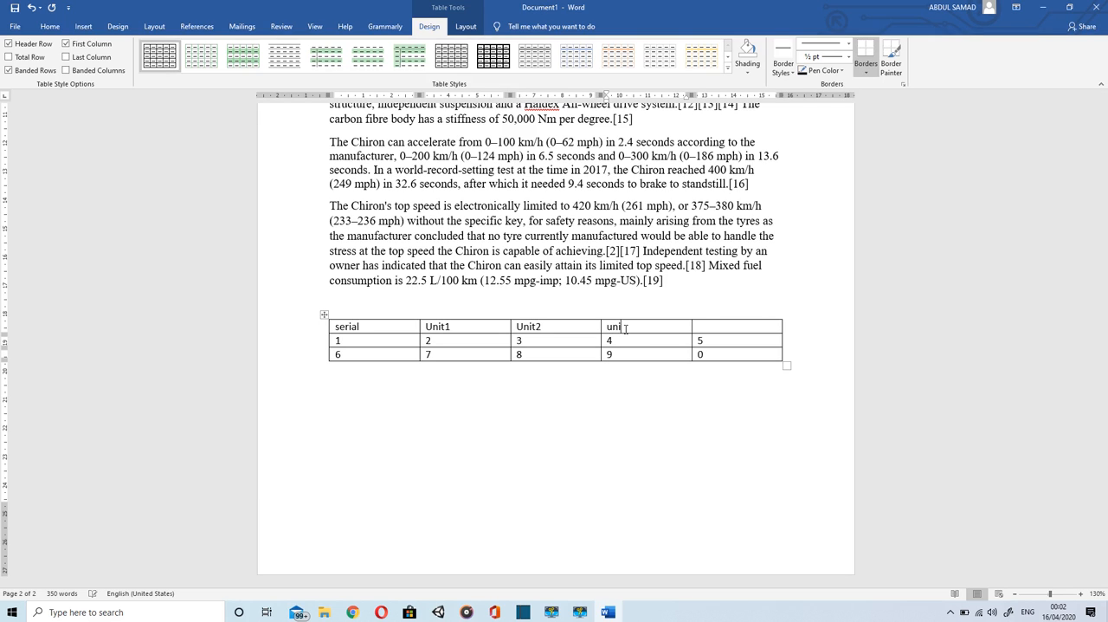
text(t3)
key(Tab)
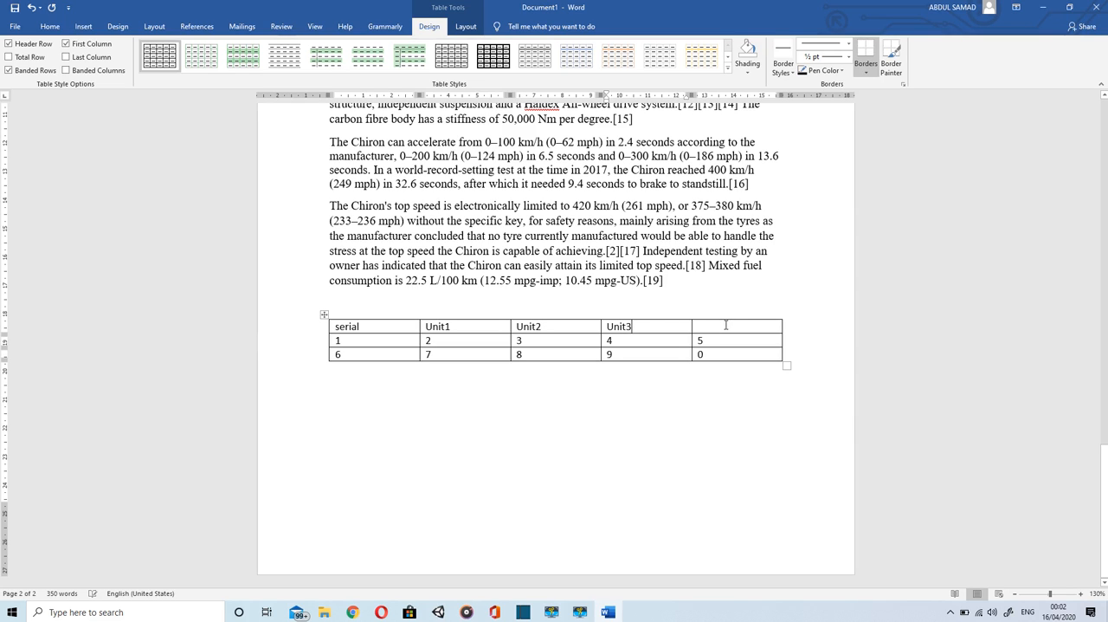
text(Unit4)
Step: Merge the Unit1 and Unit2 heading cells into one cell
drag(541, 327, 465, 325)
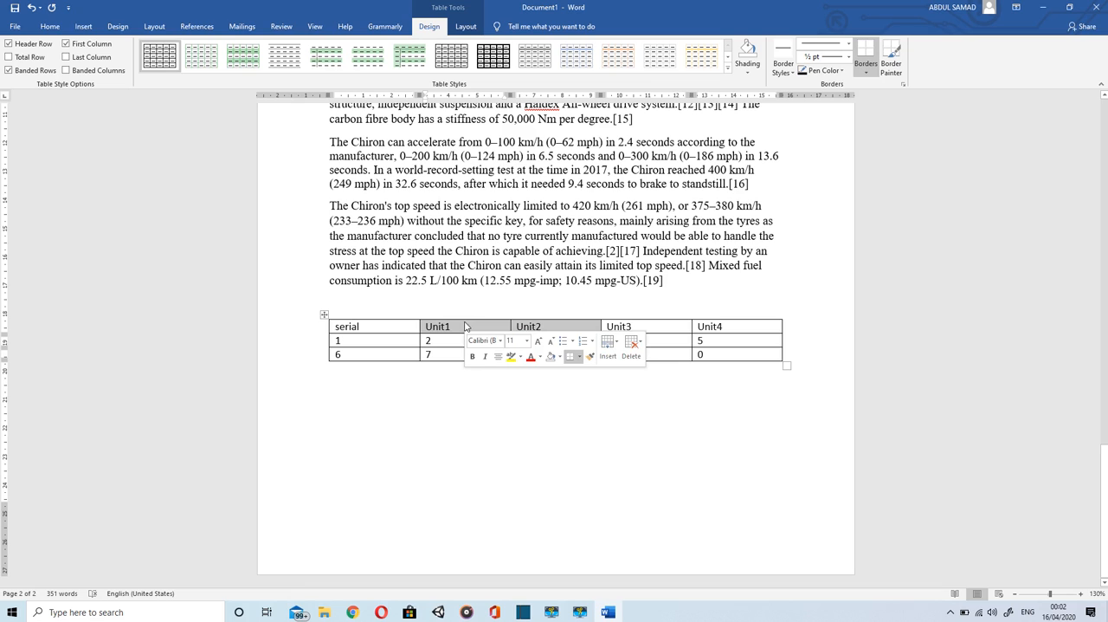
click(465, 27)
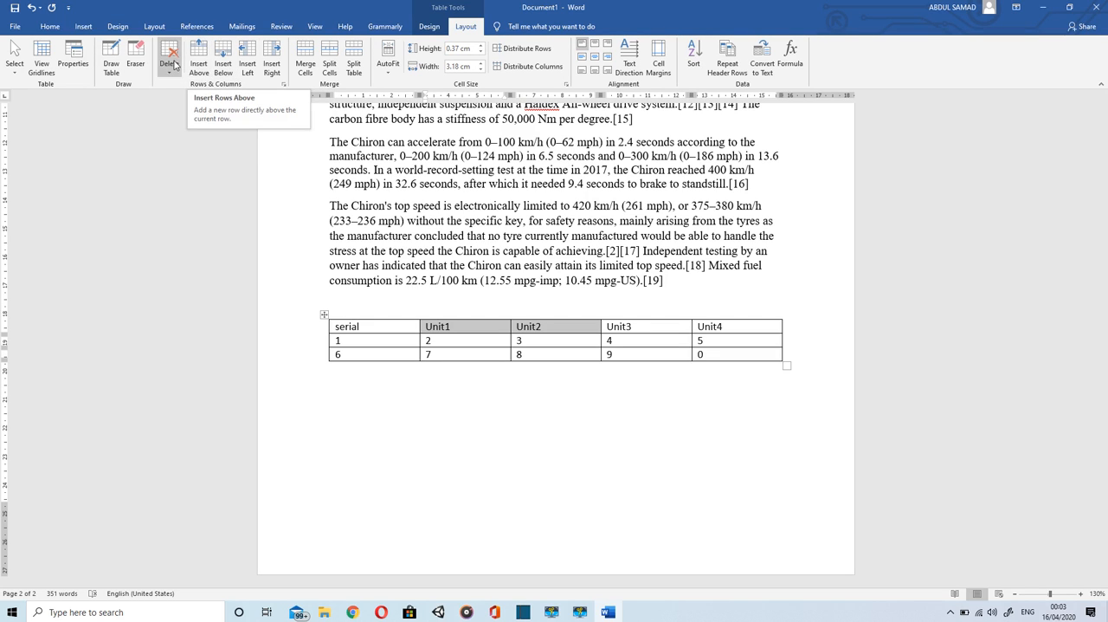
click(307, 69)
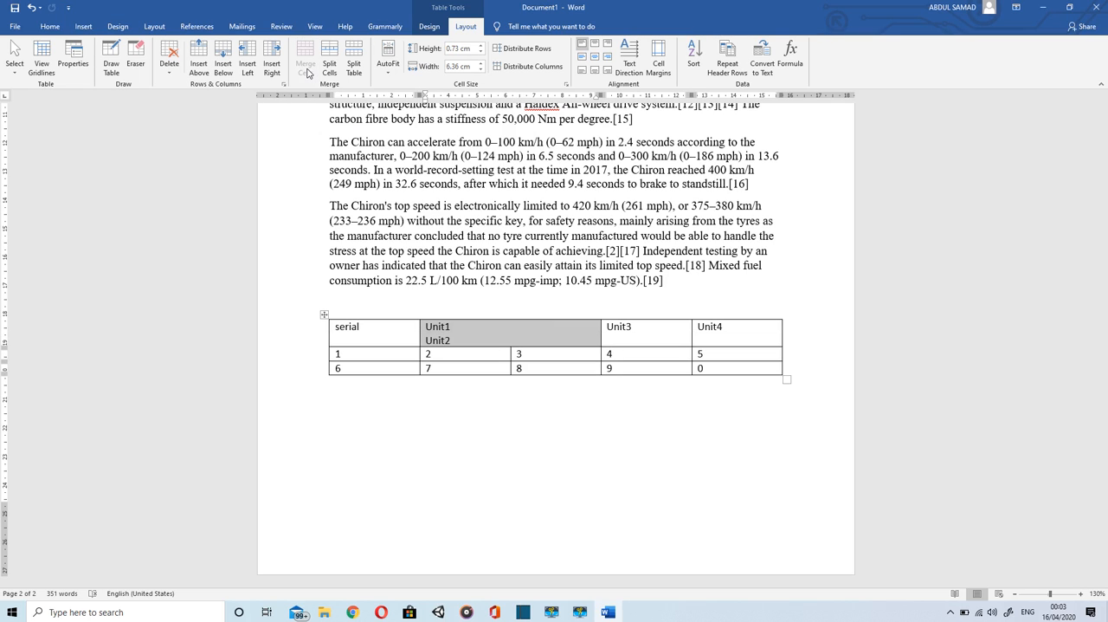
Step: Split the Unit3 heading cell into 2 columns and 1 row
click(633, 329)
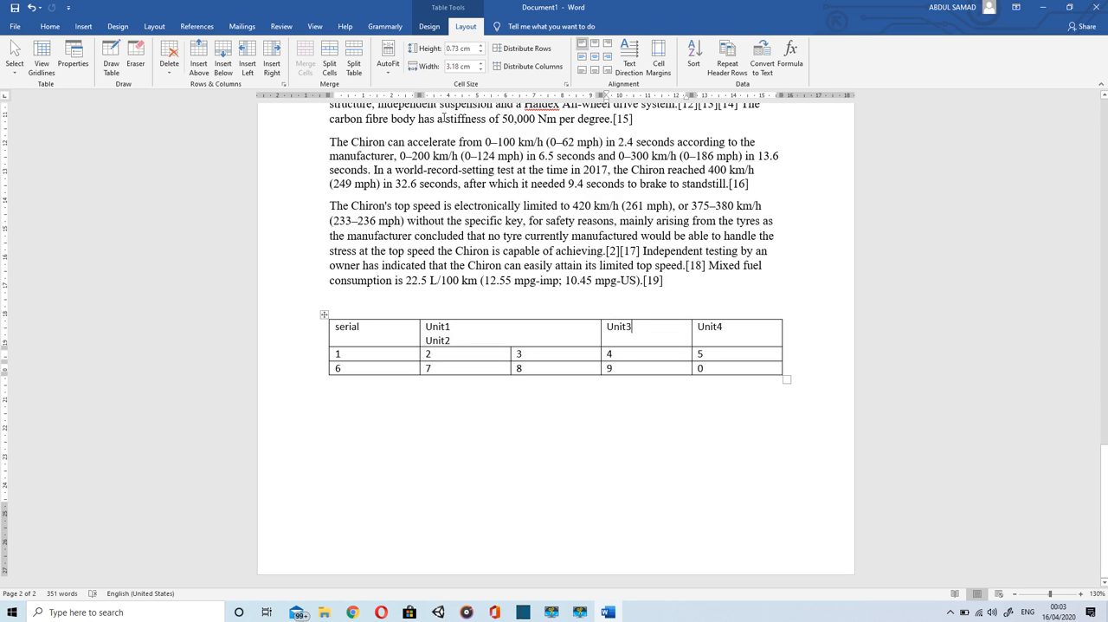
click(329, 67)
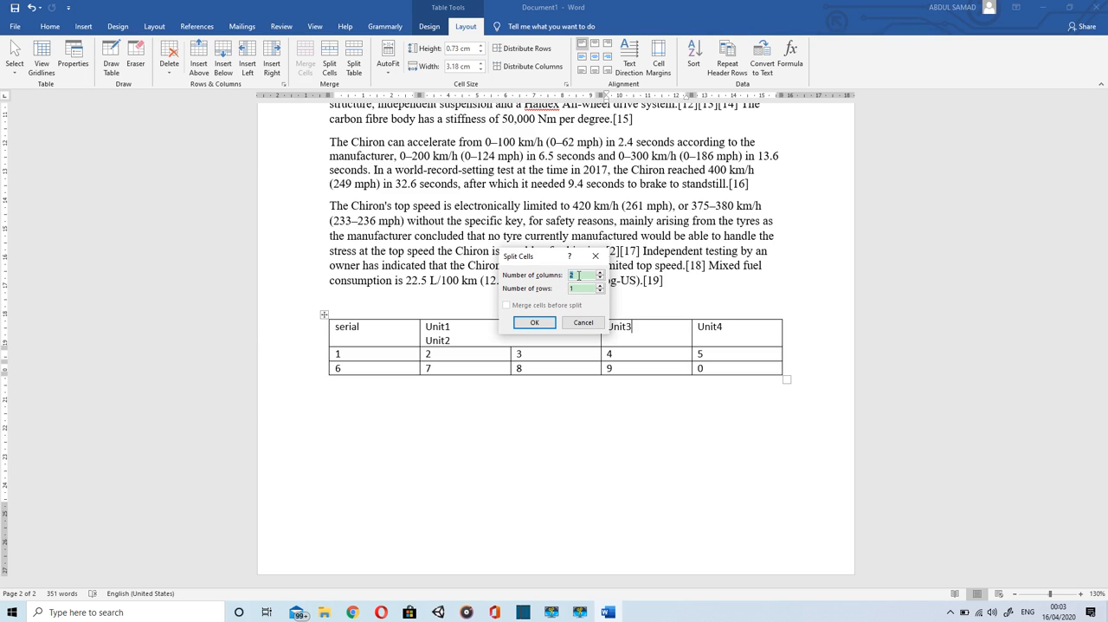
click(535, 322)
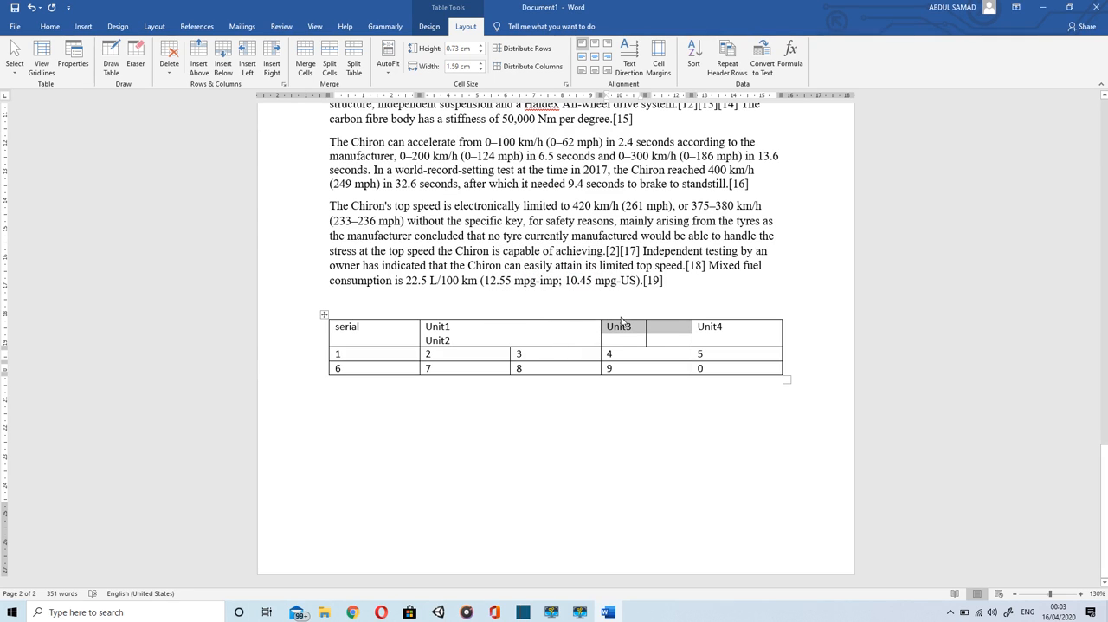
Step: Split the Unit4 heading cell into 1 column and 2 rows
click(742, 330)
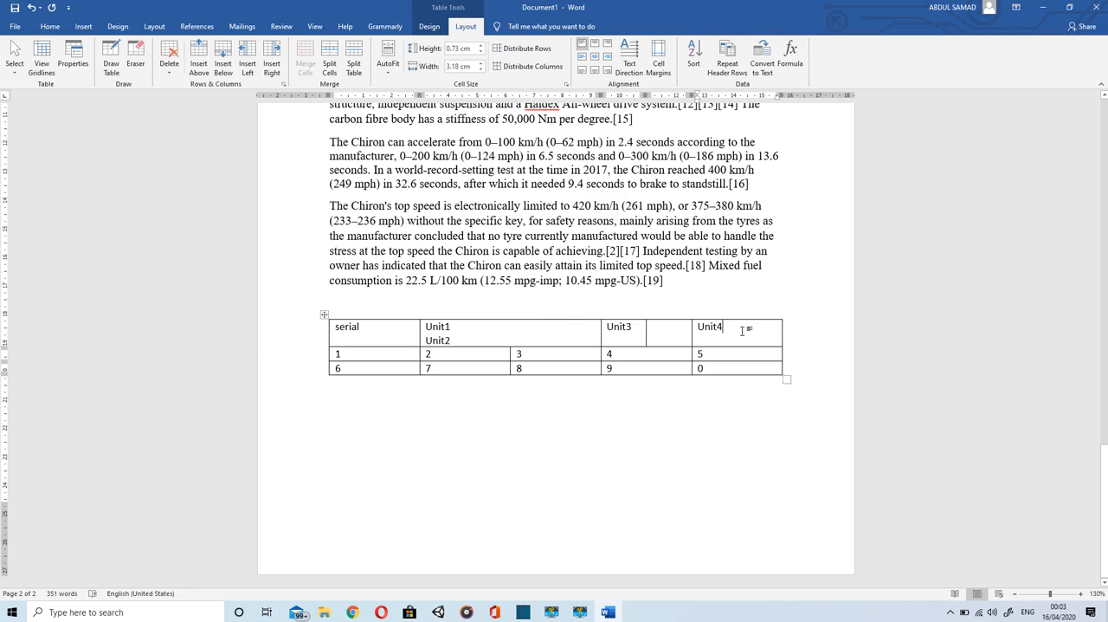
click(330, 70)
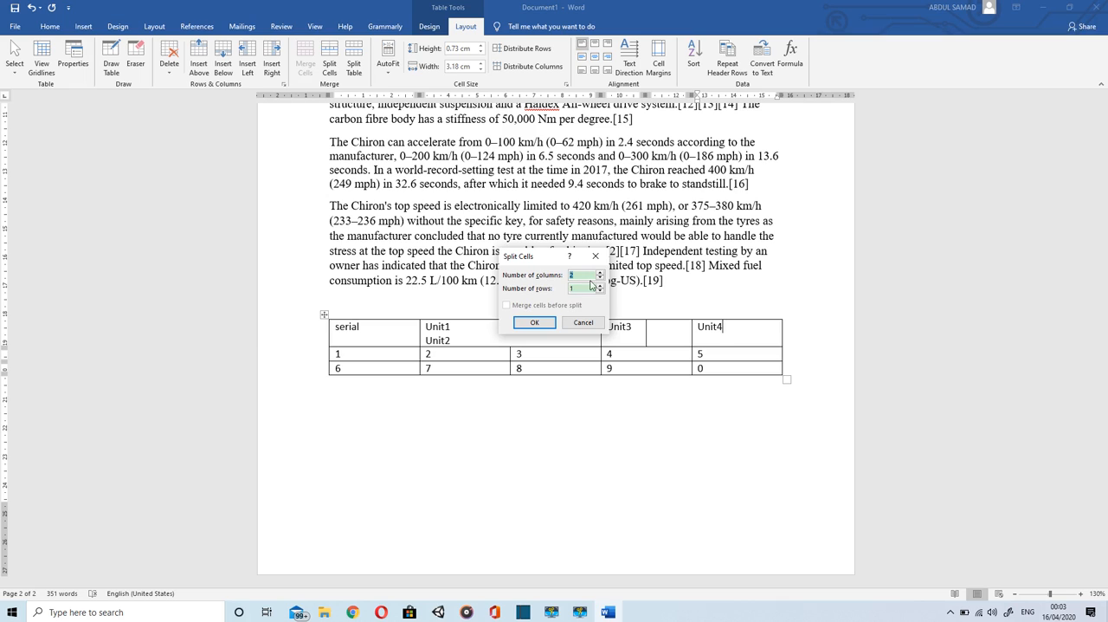
text(1)
key(Tab)
click(527, 323)
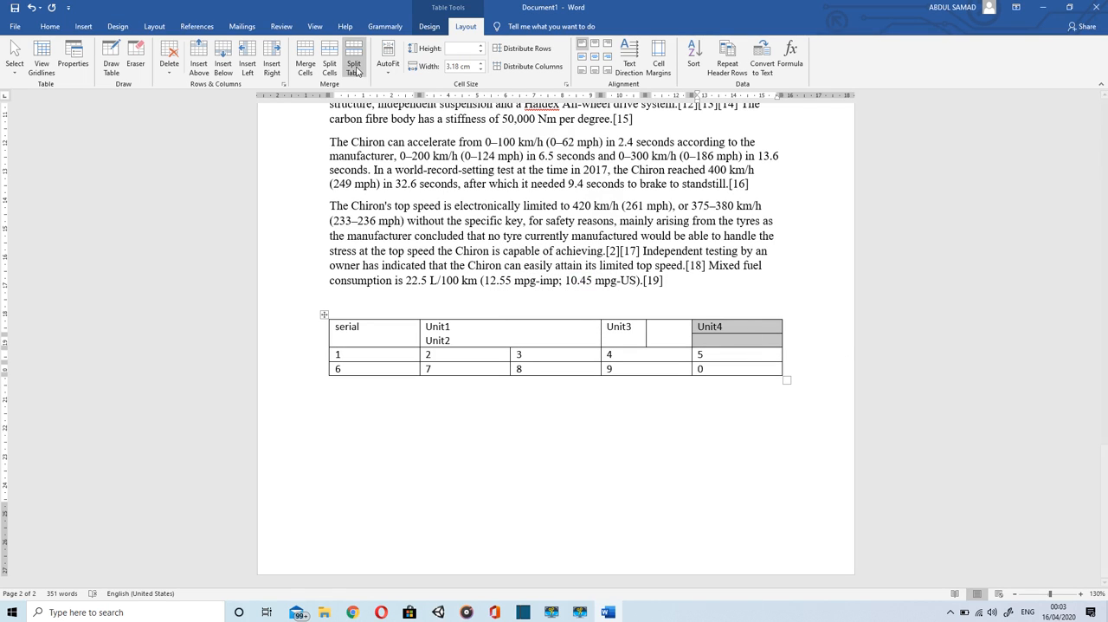
Step: Split the table above the row starting with 1 and again above the row starting with 6, and undo both splits
click(358, 355)
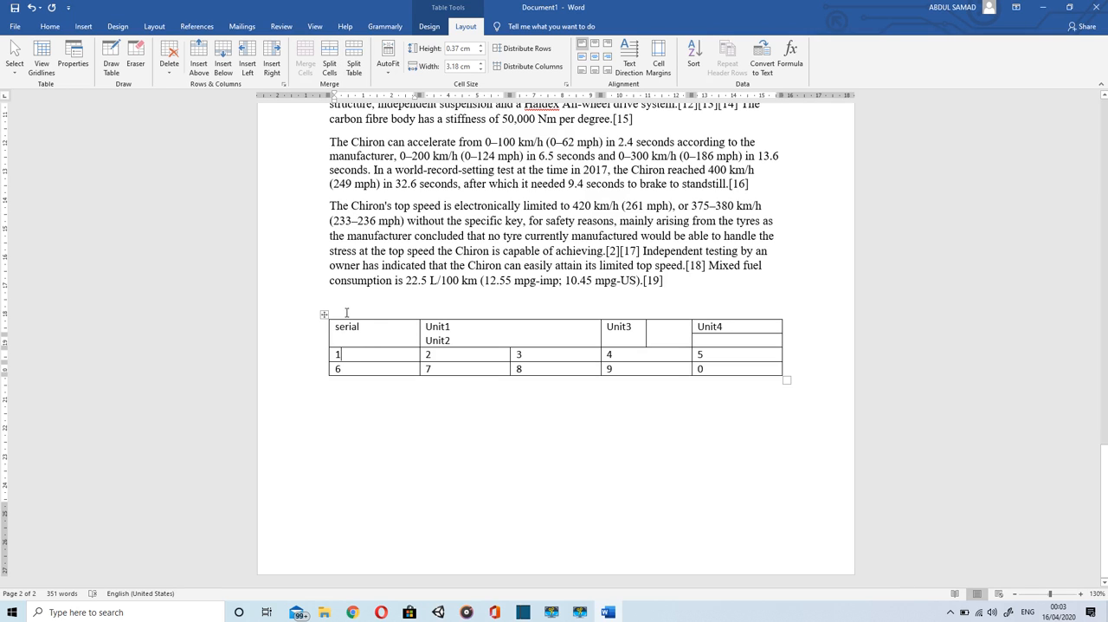
click(353, 68)
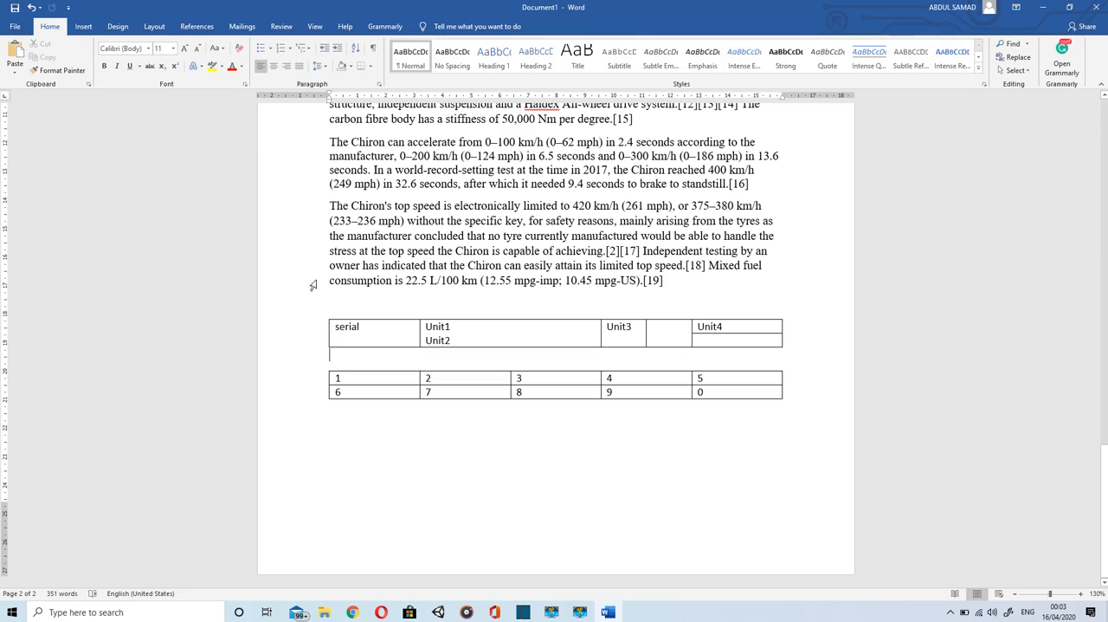
click(358, 395)
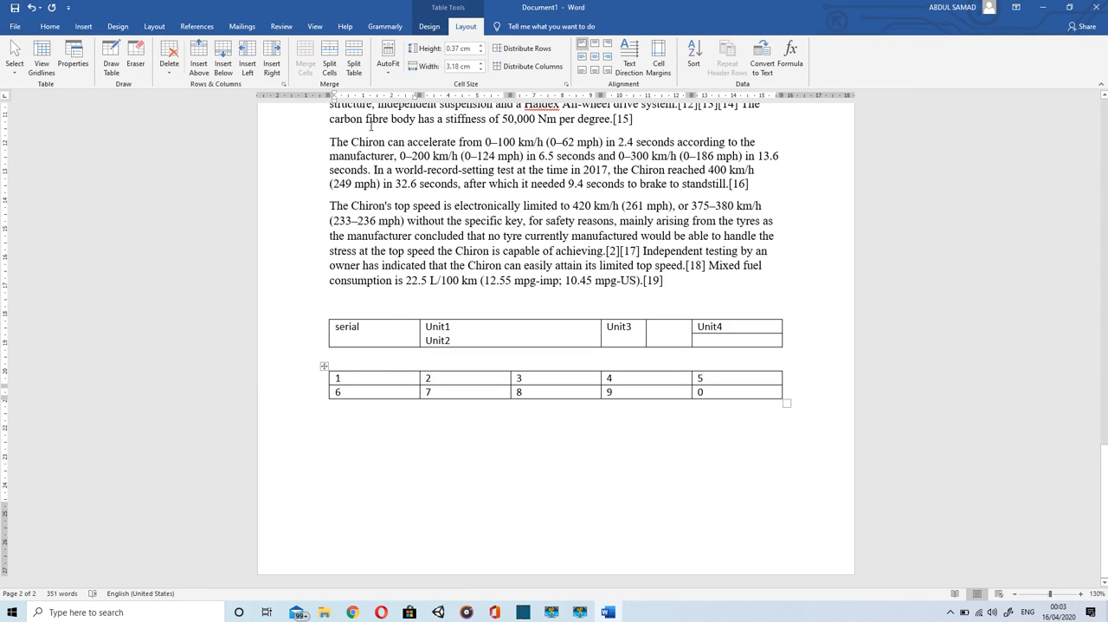
click(356, 61)
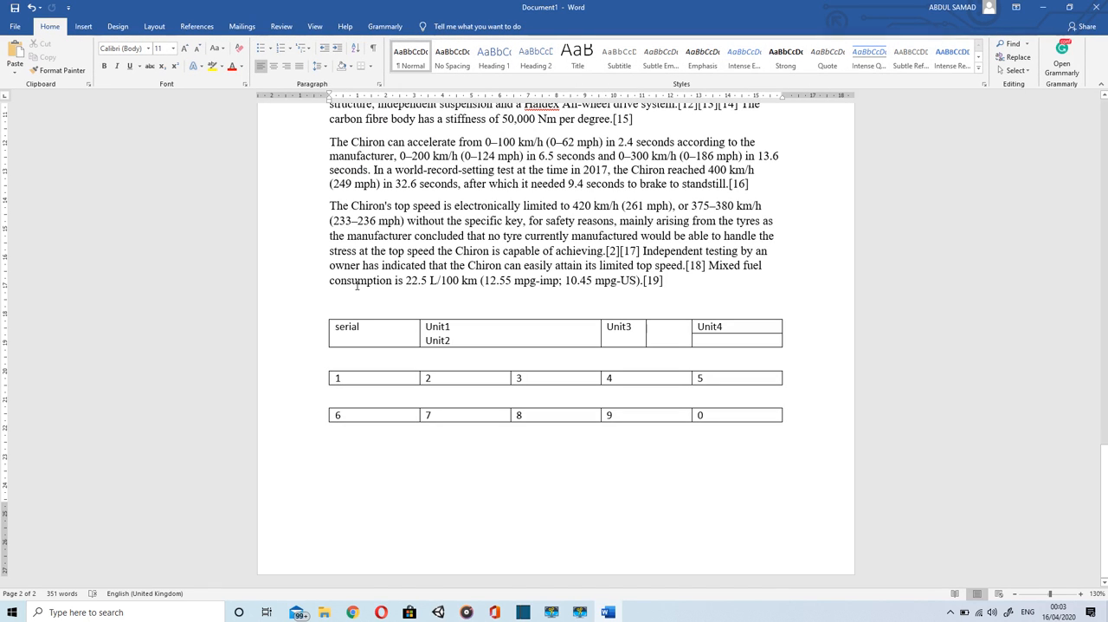
key(ctrl+z)
key(ctrl+z)
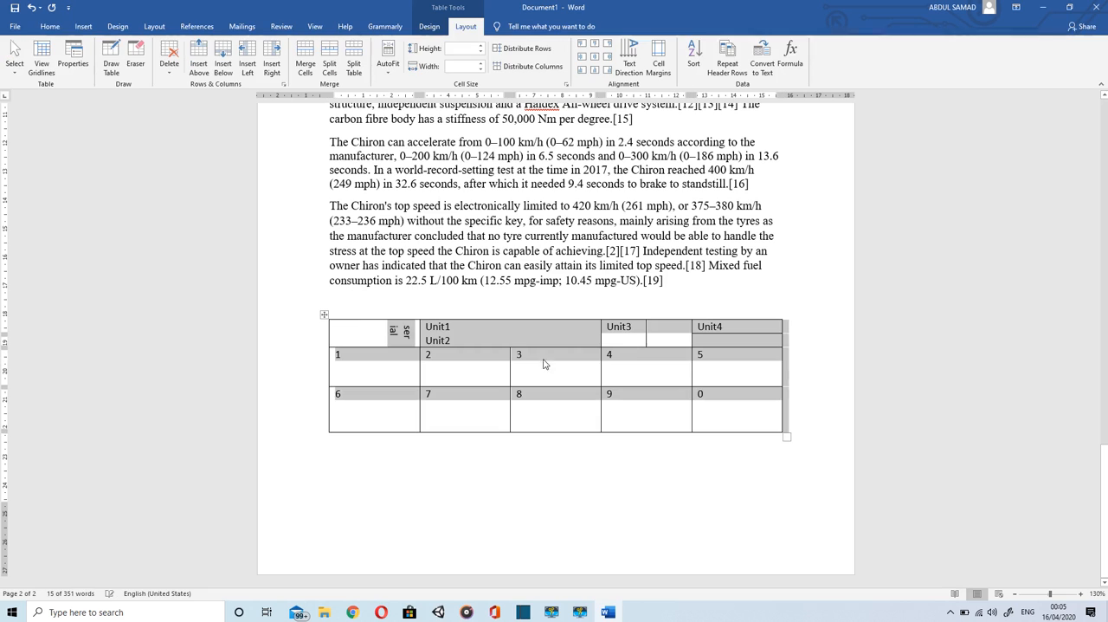
Step: Make the table's heading row taller by lowering its bottom border
drag(540, 346, 540, 361)
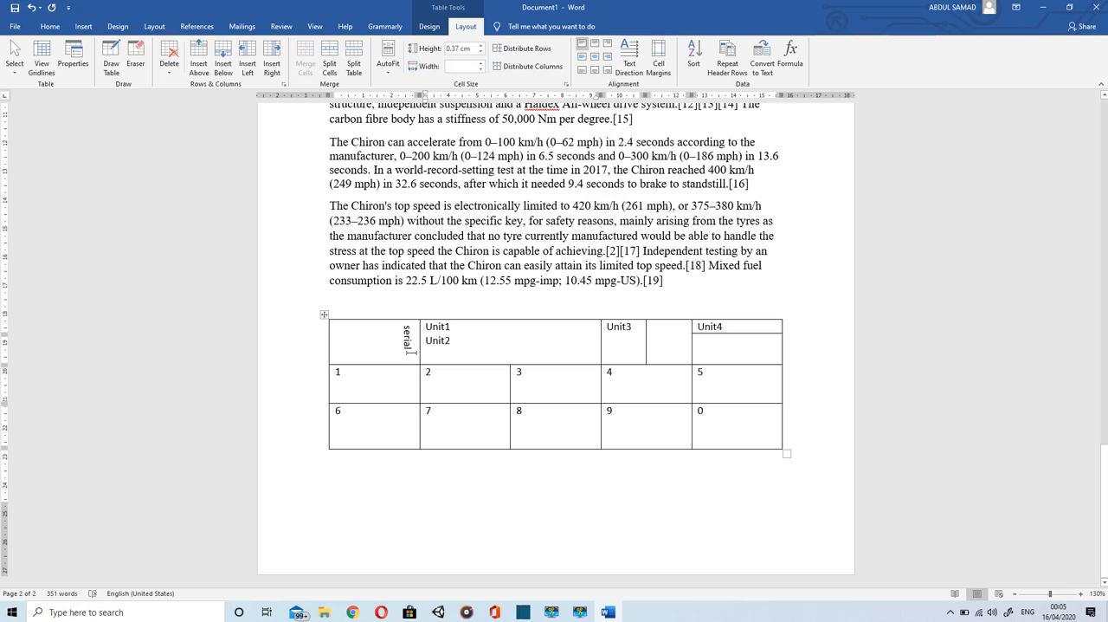
Step: Set the text direction of the serial heading cell to vertical, reading from bottom to top
click(407, 346)
double_click(407, 342)
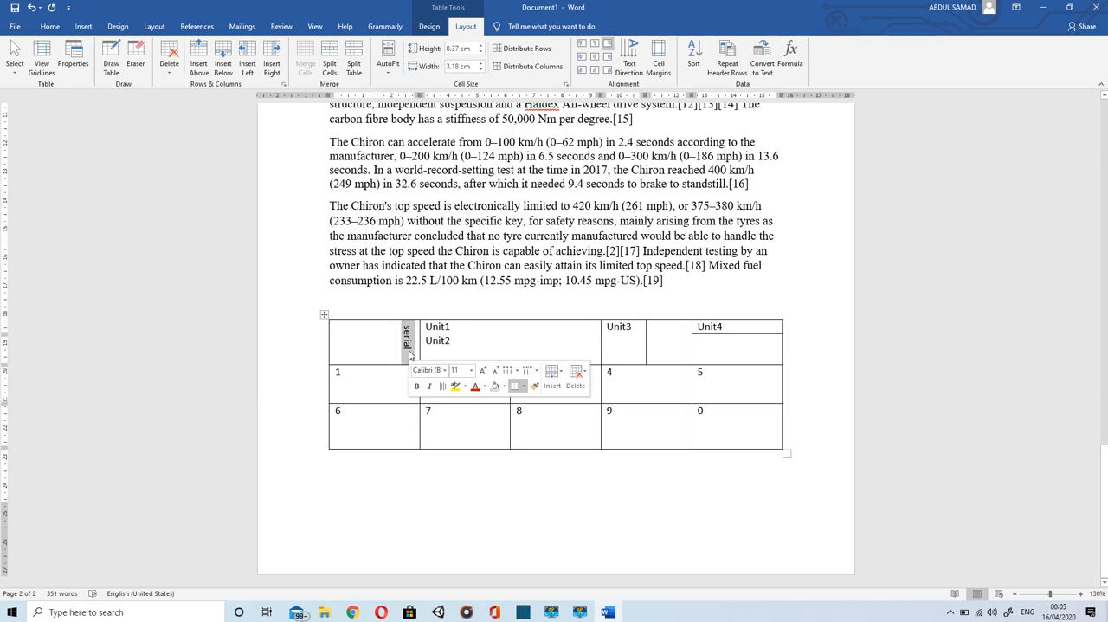
right_click(412, 354)
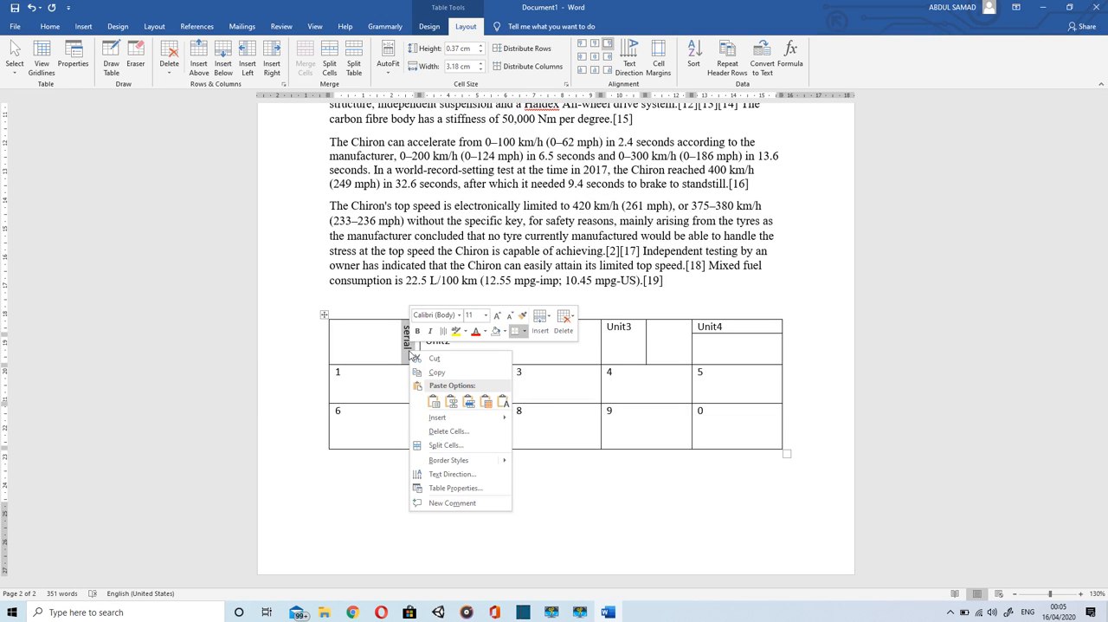
click(469, 475)
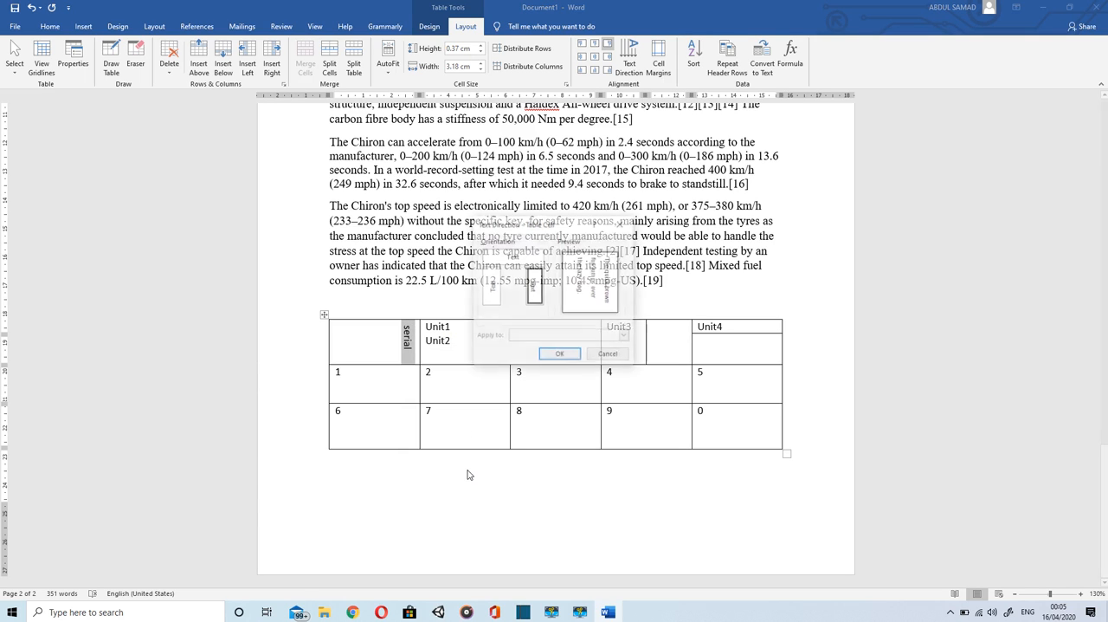
click(489, 301)
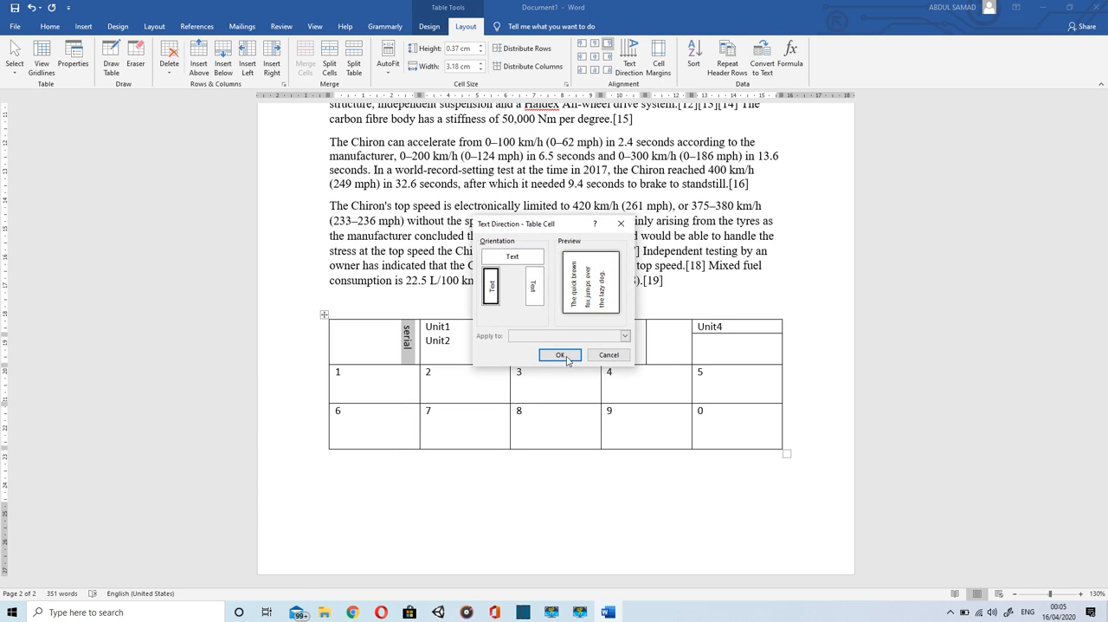
click(563, 355)
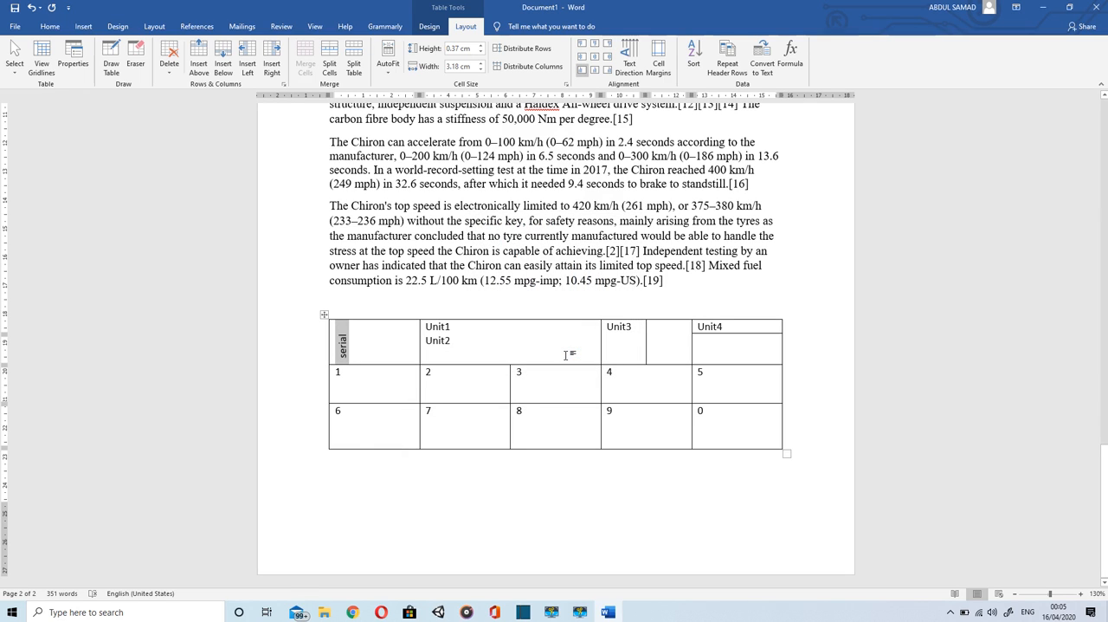
Step: Set the text direction of the serial heading cell to horizontal
right_click(405, 354)
click(458, 482)
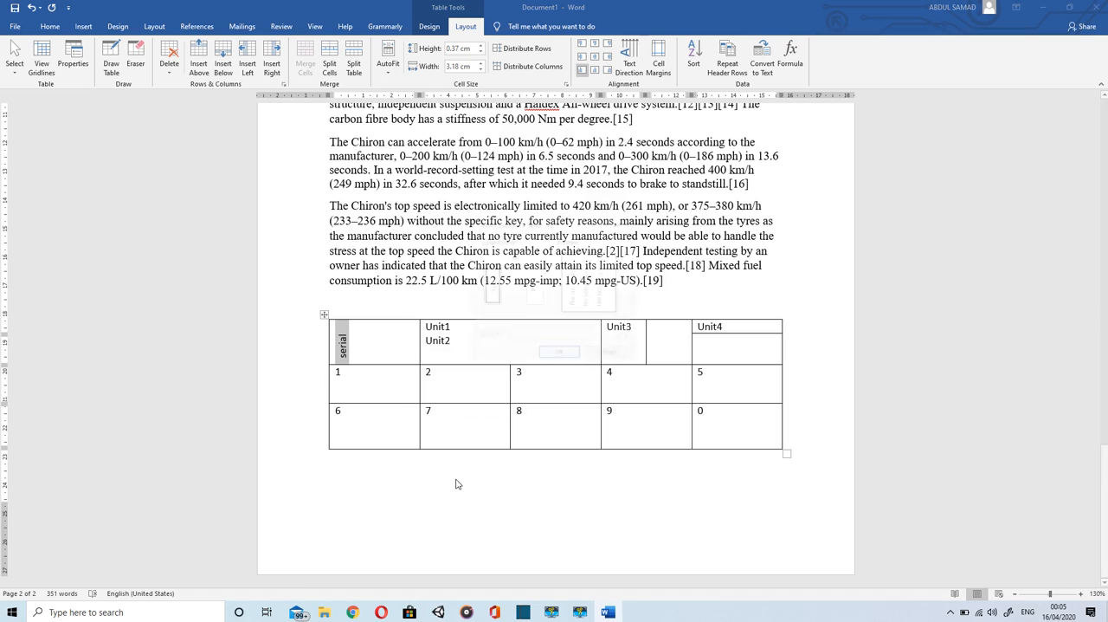
click(513, 257)
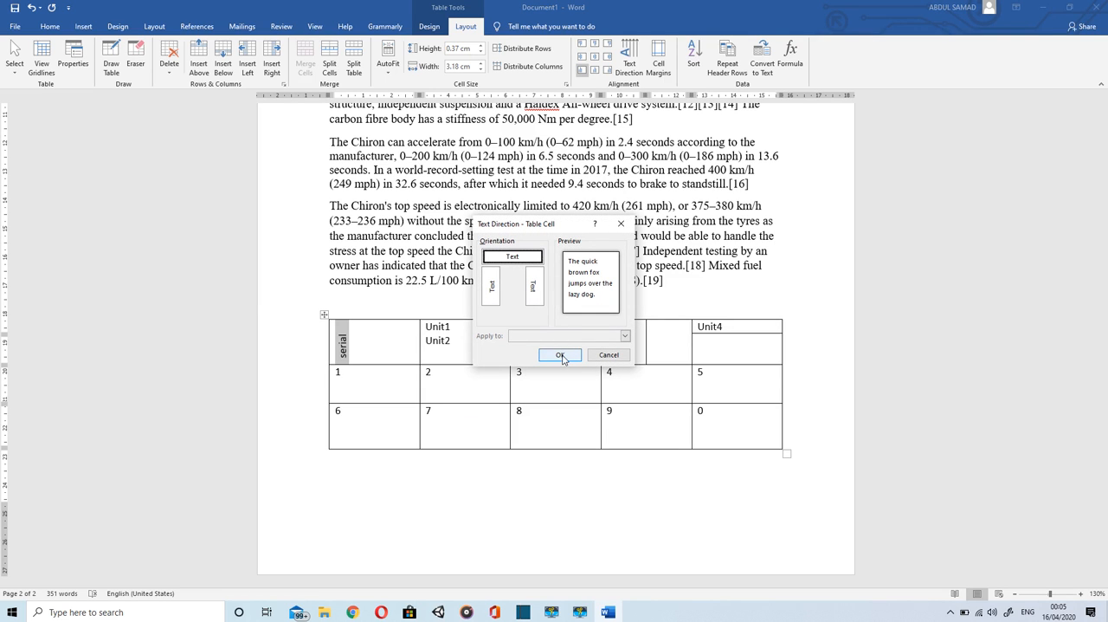
click(561, 355)
click(430, 31)
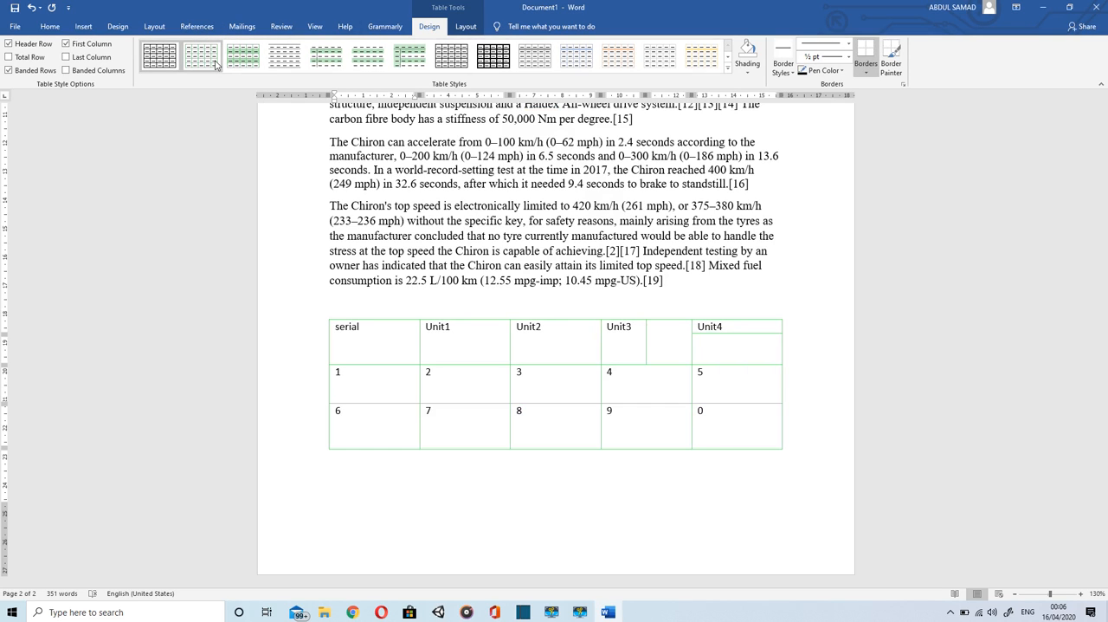
click(750, 69)
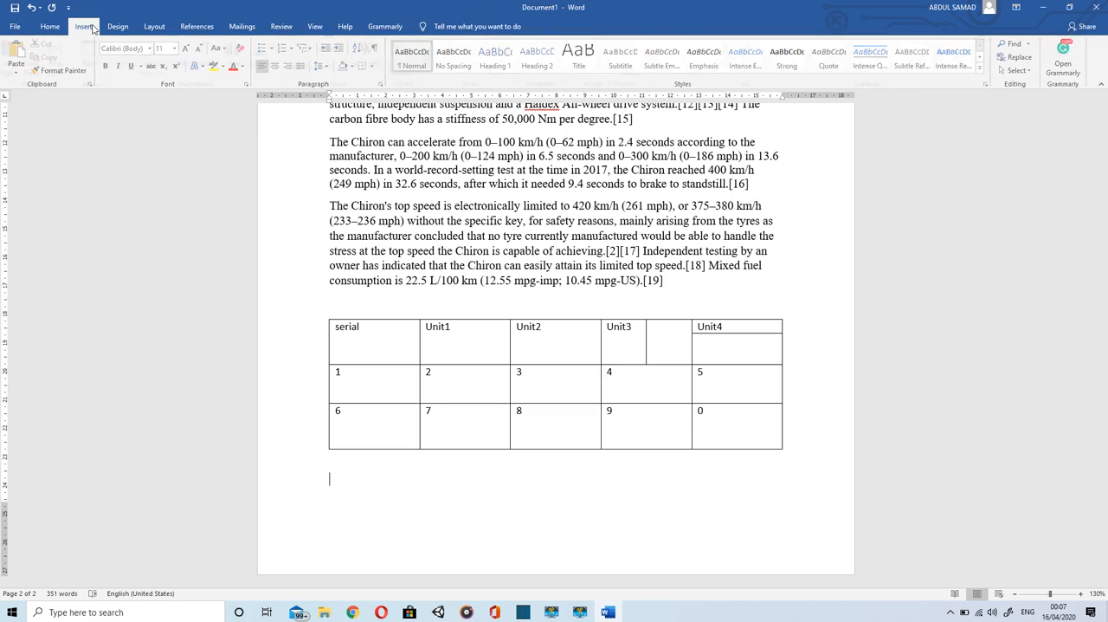
Step: Insert the picture "my logo" from the Desktop folder below the table
click(85, 28)
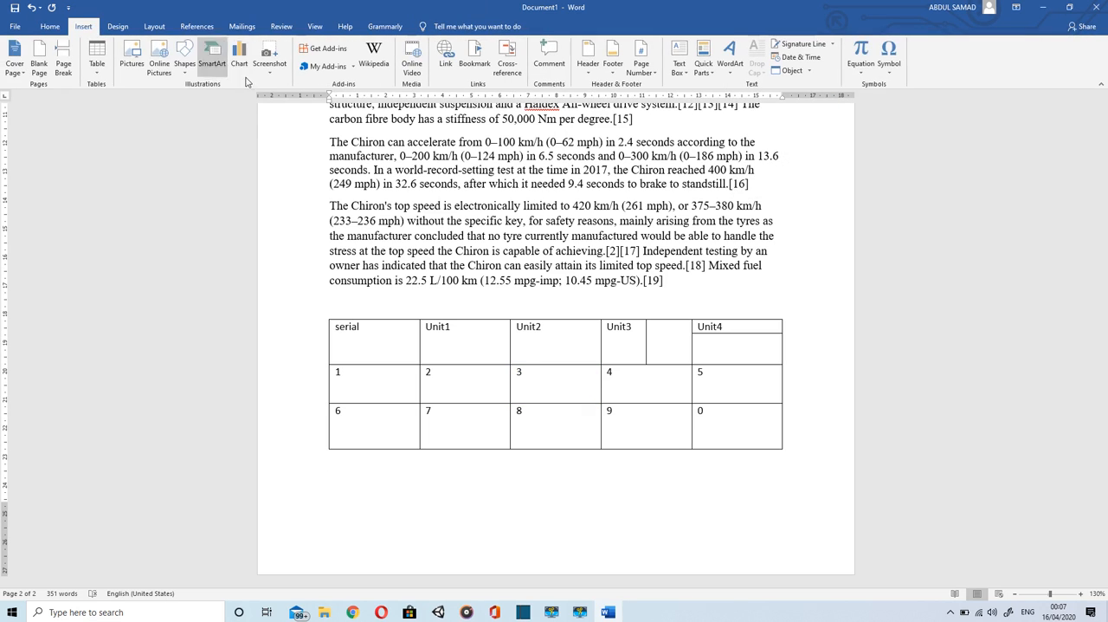
click(133, 61)
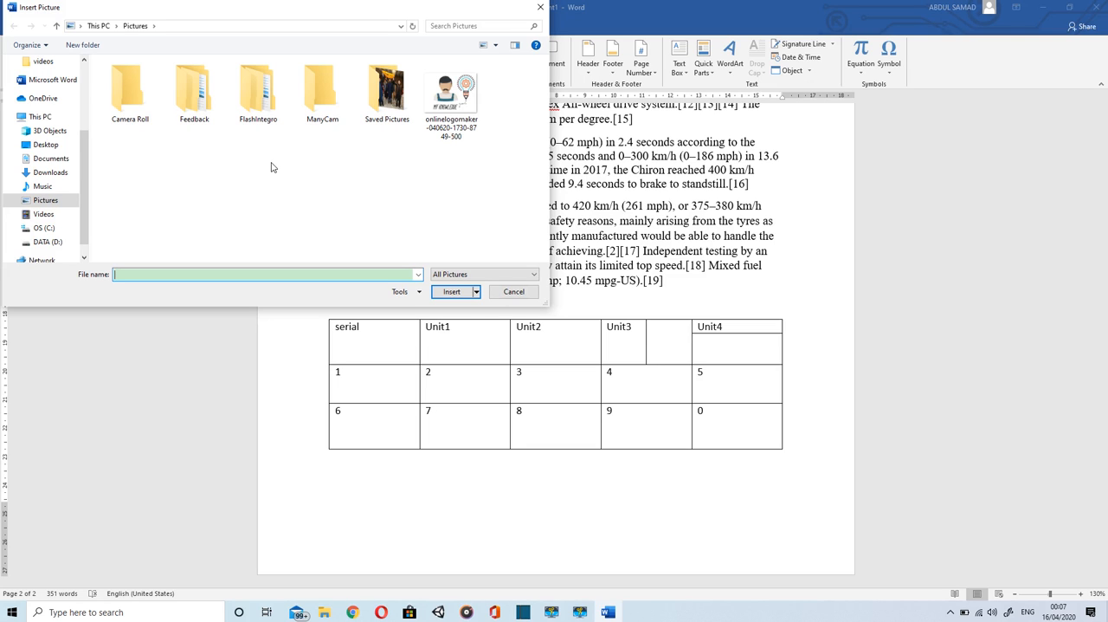
click(44, 144)
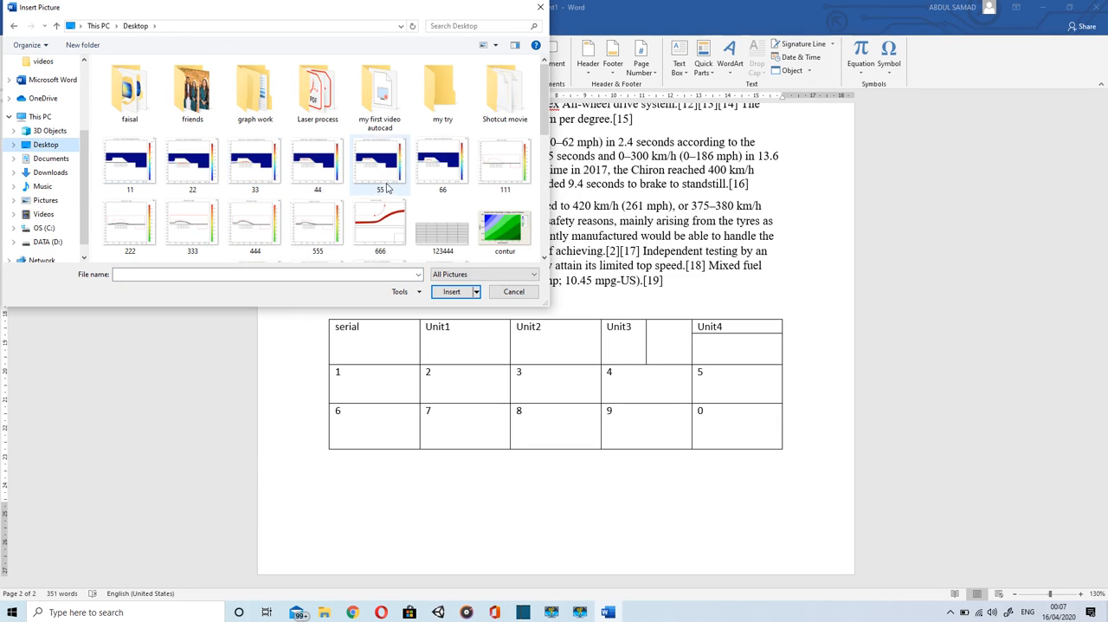
scroll(381, 185, down, 2)
scroll(387, 188, down, 5)
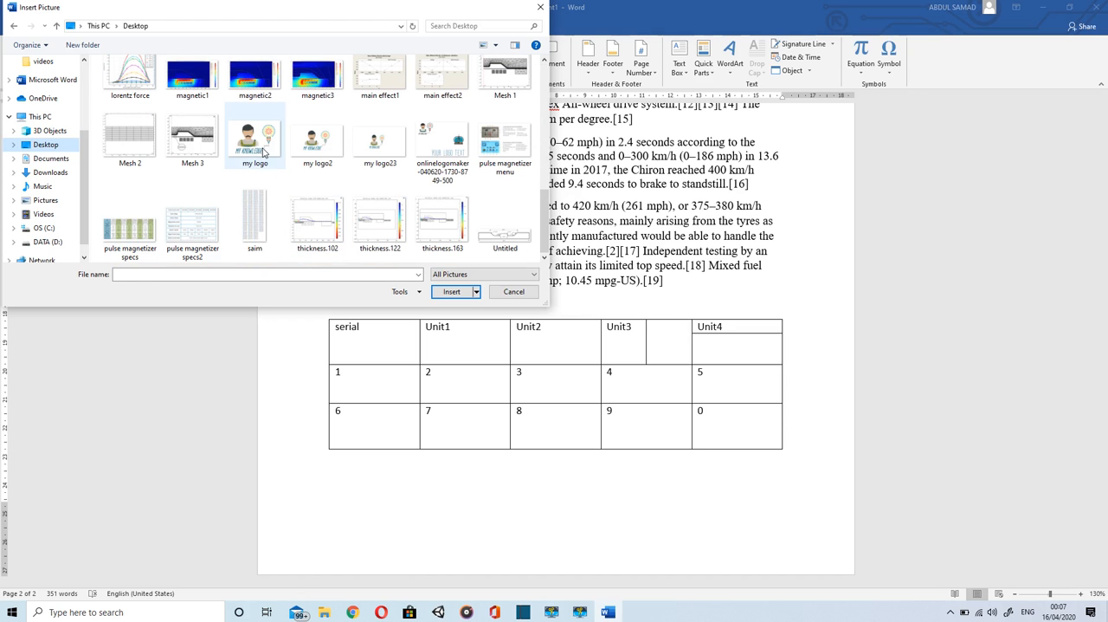
click(254, 138)
click(452, 293)
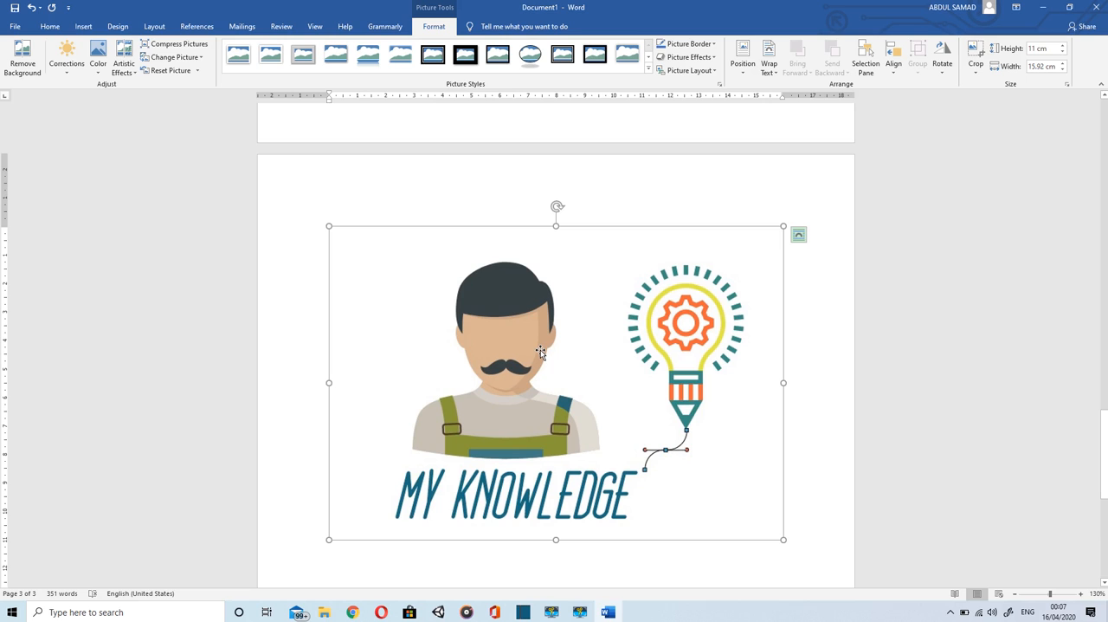
Step: Set the logo picture's height to 6 cm and undo the resize
scroll(540, 352, down, 2)
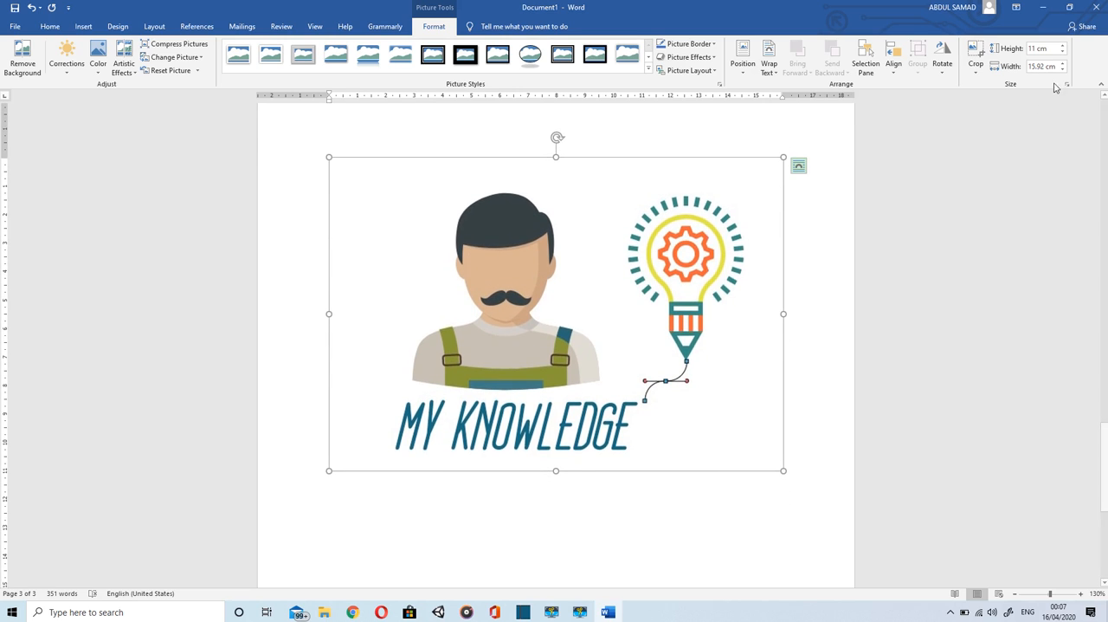
click(1038, 49)
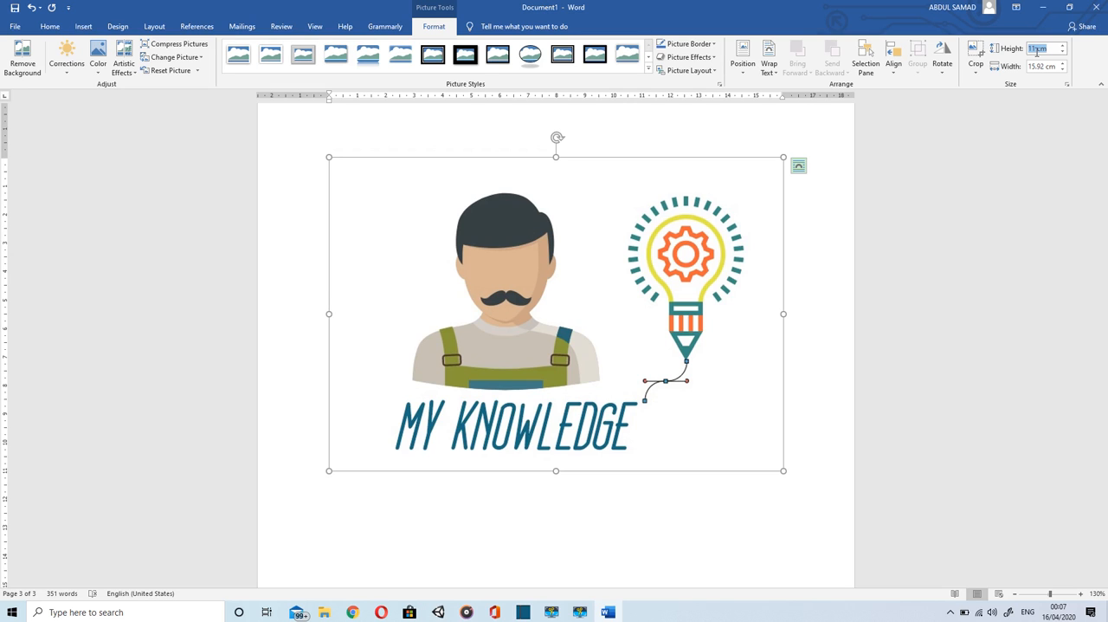
text(6)
key(Return)
key(ctrl+z)
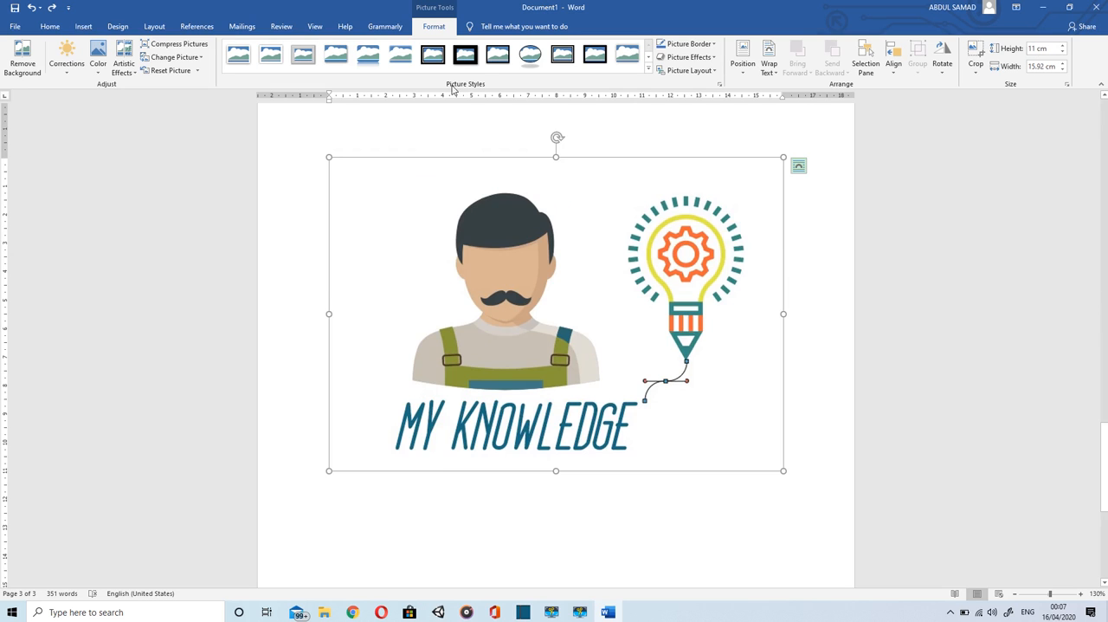
Step: Apply the "Simple Frame, Black" picture style to the inserted logo
click(467, 59)
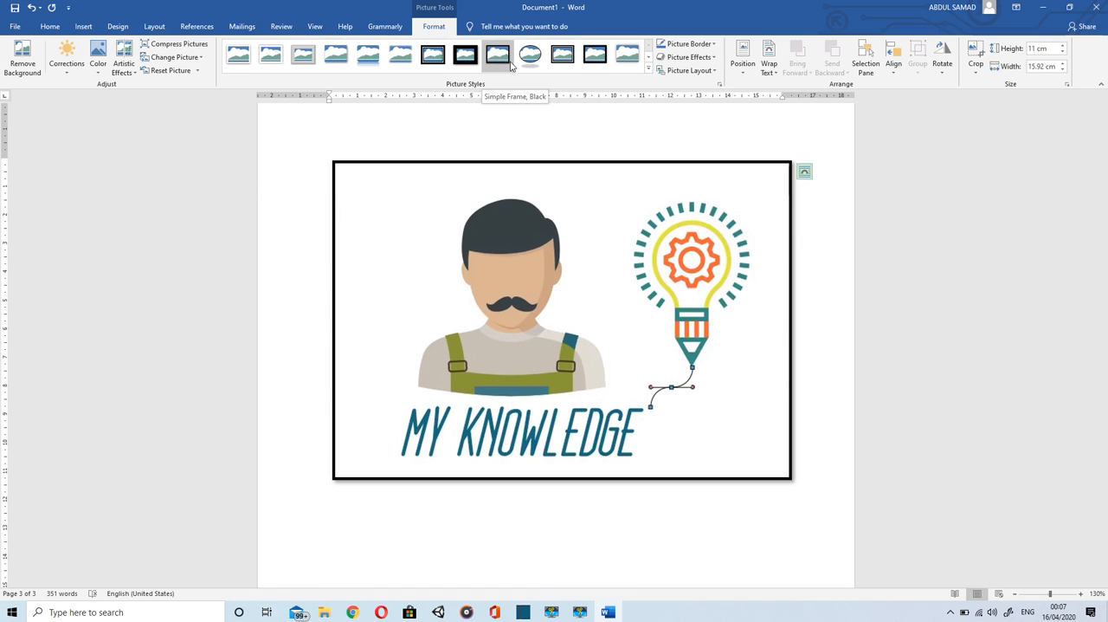
click(940, 69)
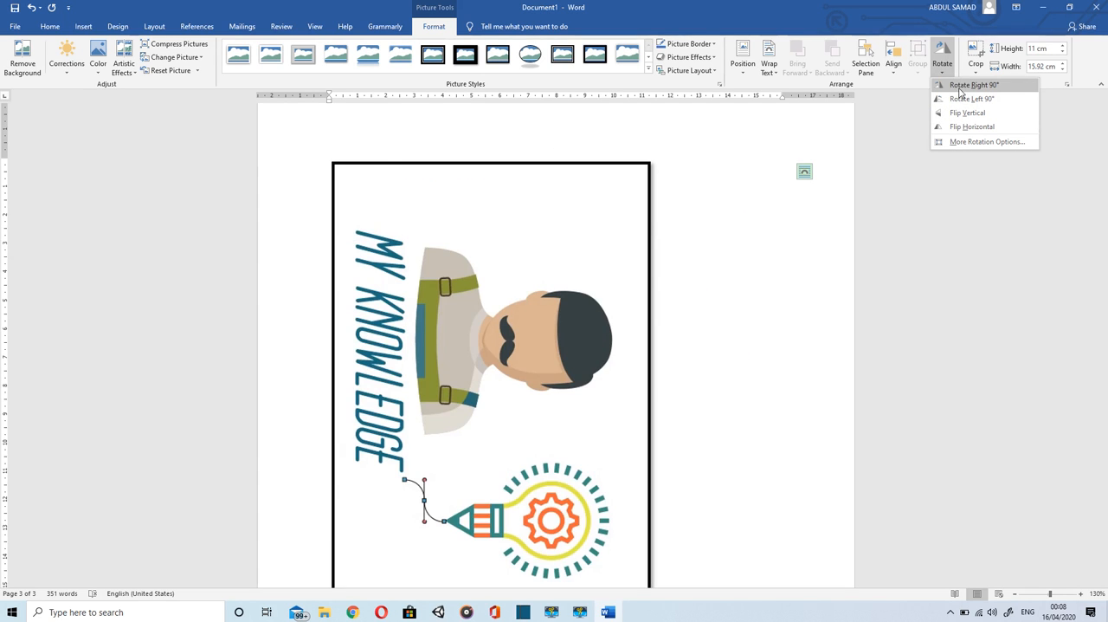
click(892, 74)
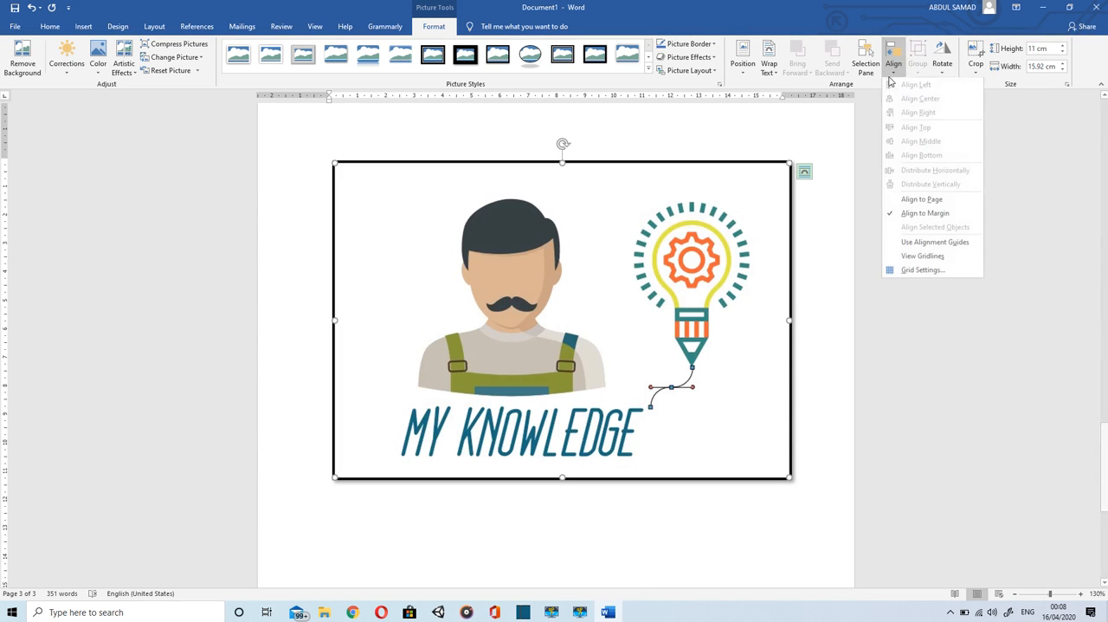
Step: Crop the logo picture from its upper-right corner to about 9.8 cm high and 11 cm wide, and undo the crop
click(974, 59)
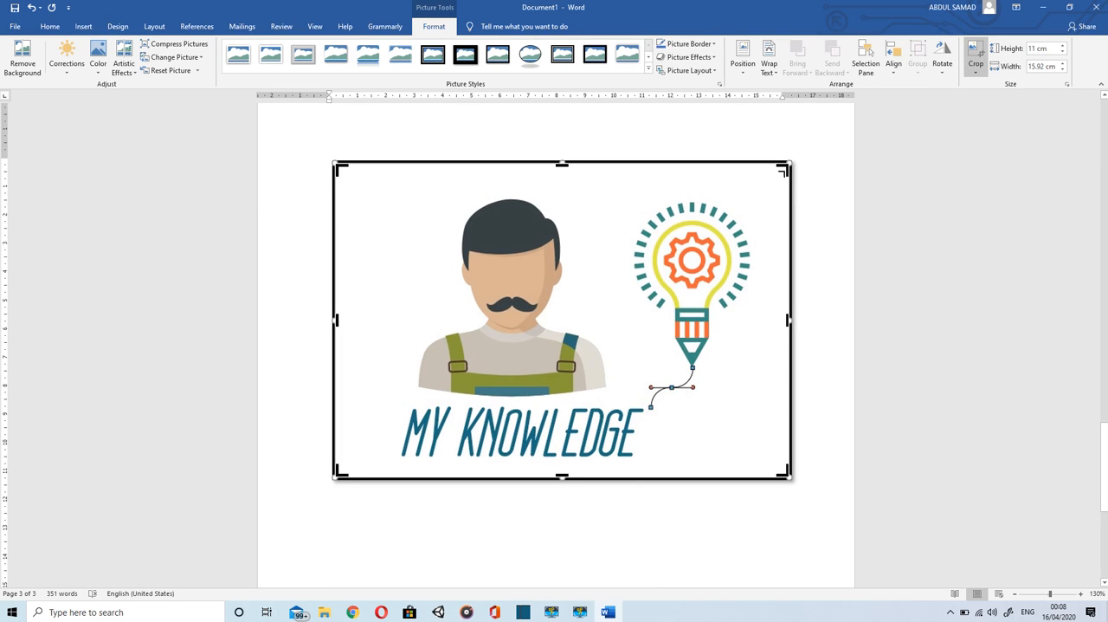
drag(784, 167, 647, 198)
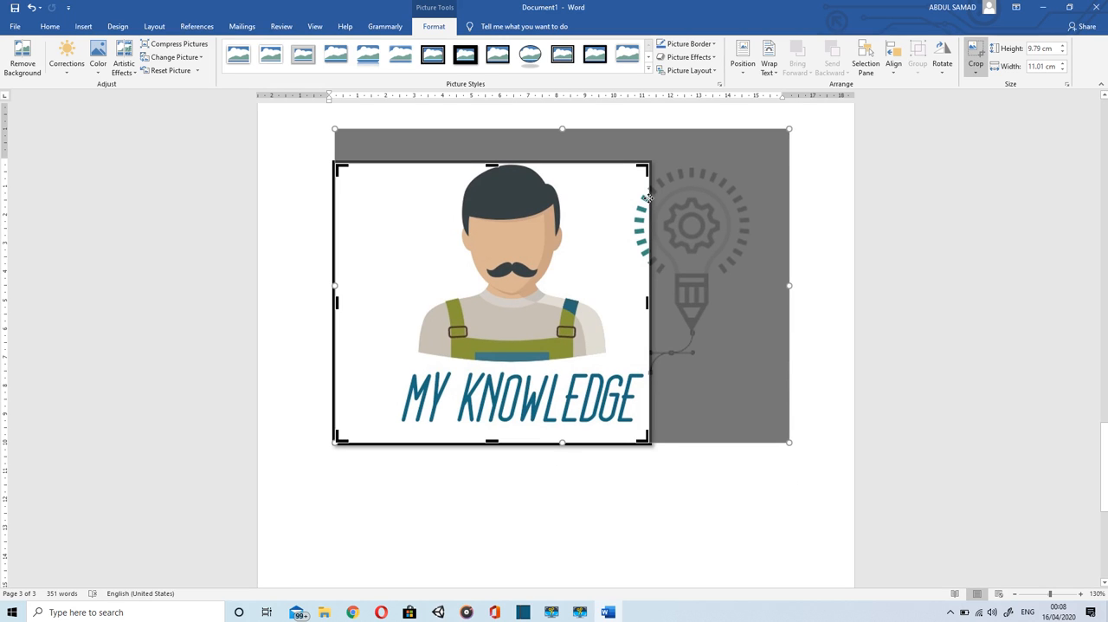
click(973, 52)
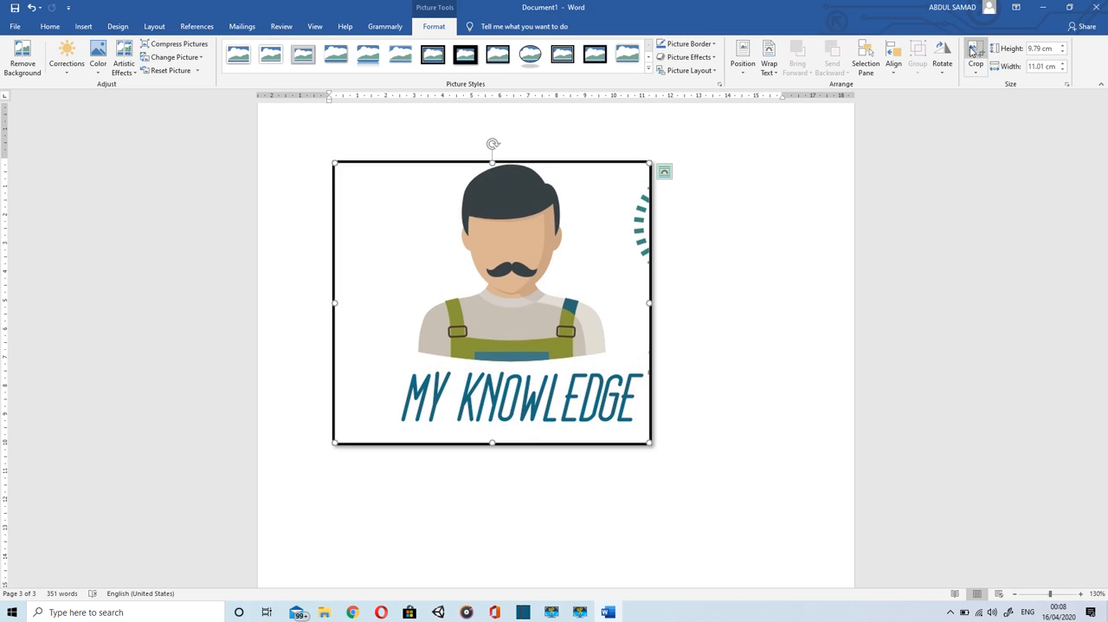
key(ctrl+z)
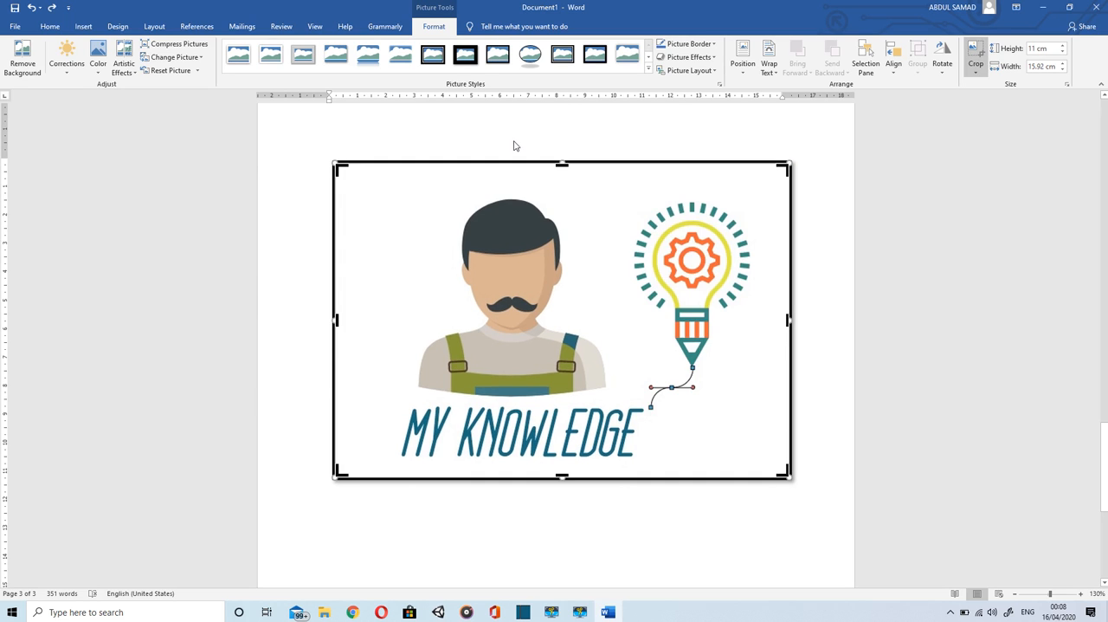
key(ctrl+z)
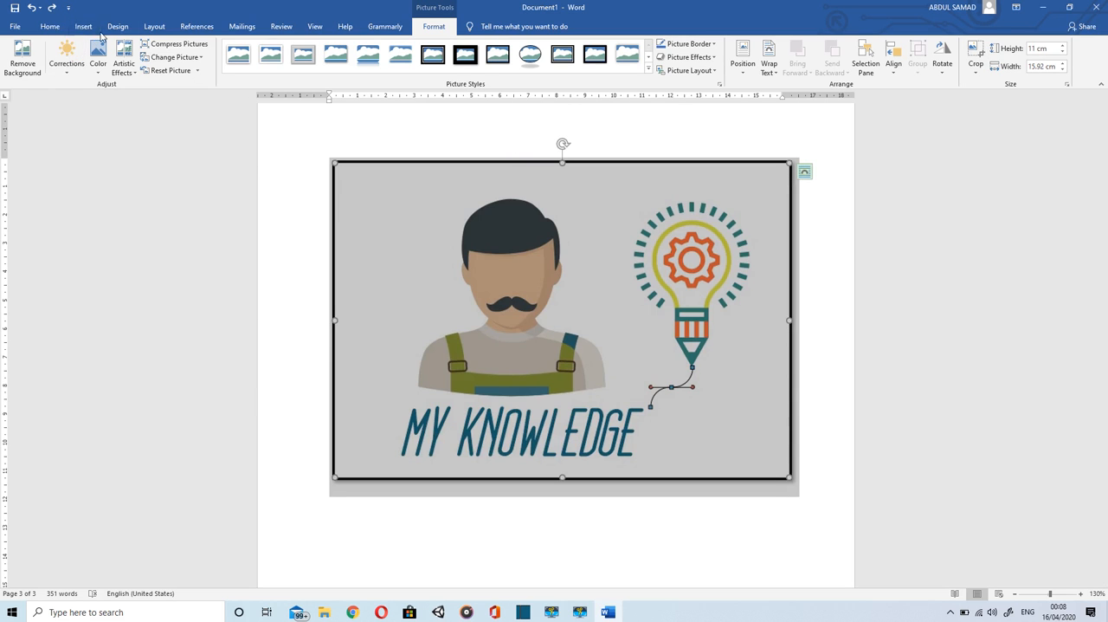
Step: Open the gallery of shapes available for insertion into the document
click(83, 27)
click(123, 28)
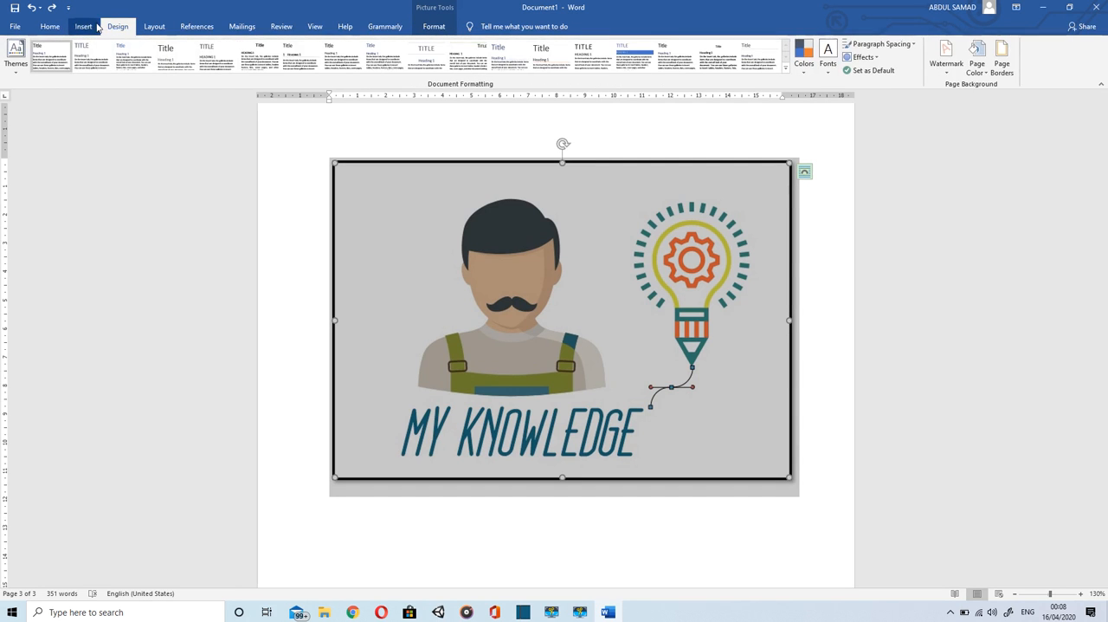
click(85, 27)
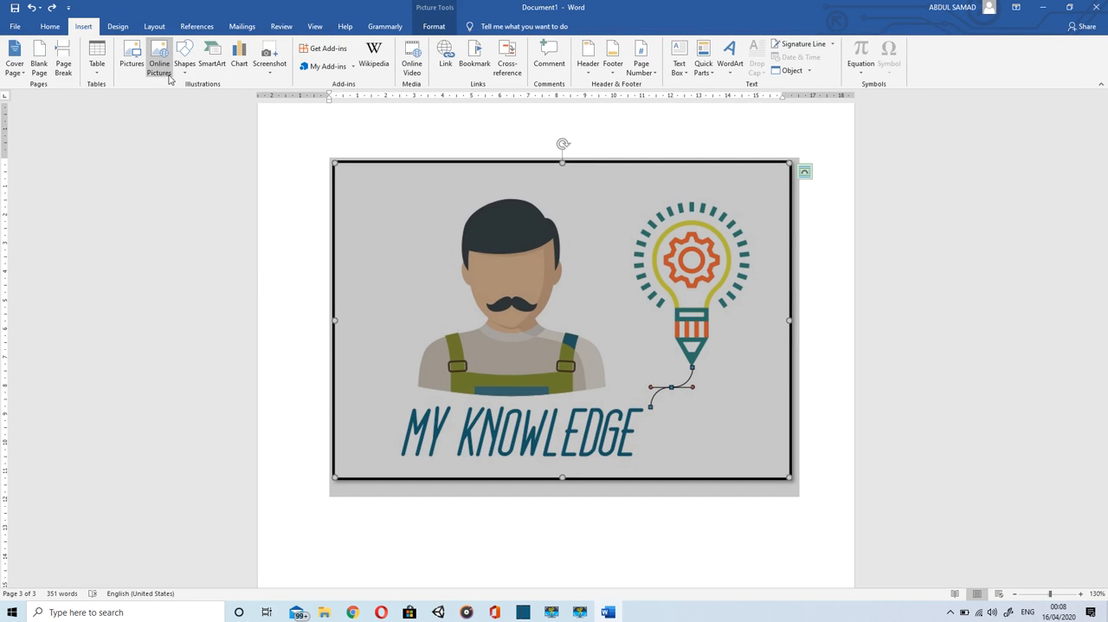
click(189, 75)
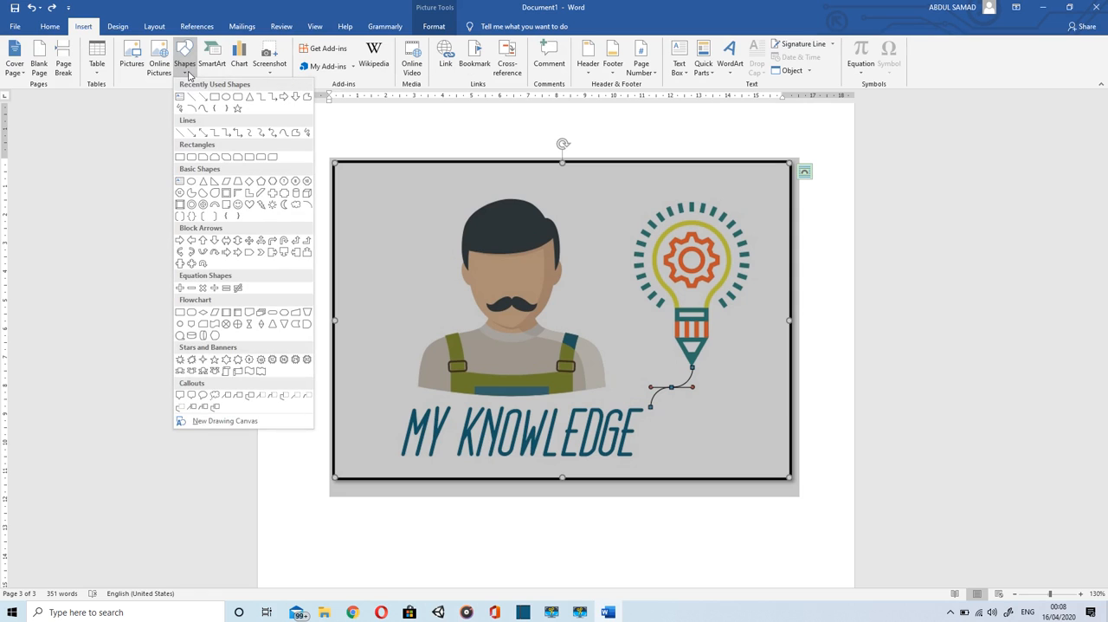
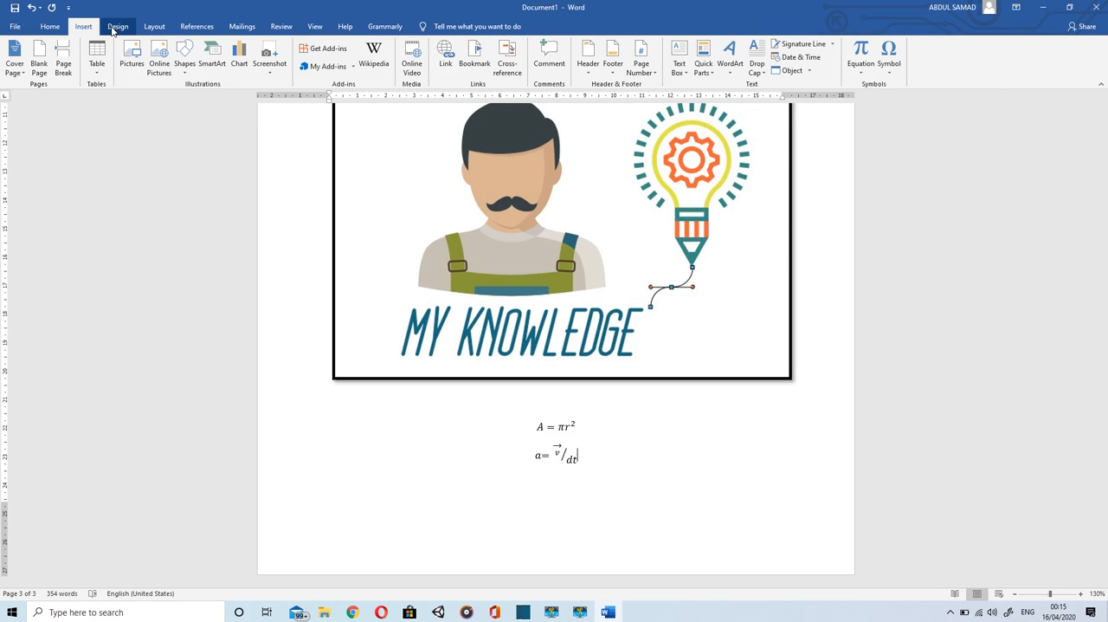
Step: Add the "CONFIDENTIAL 1" watermark to the document pages
click(113, 29)
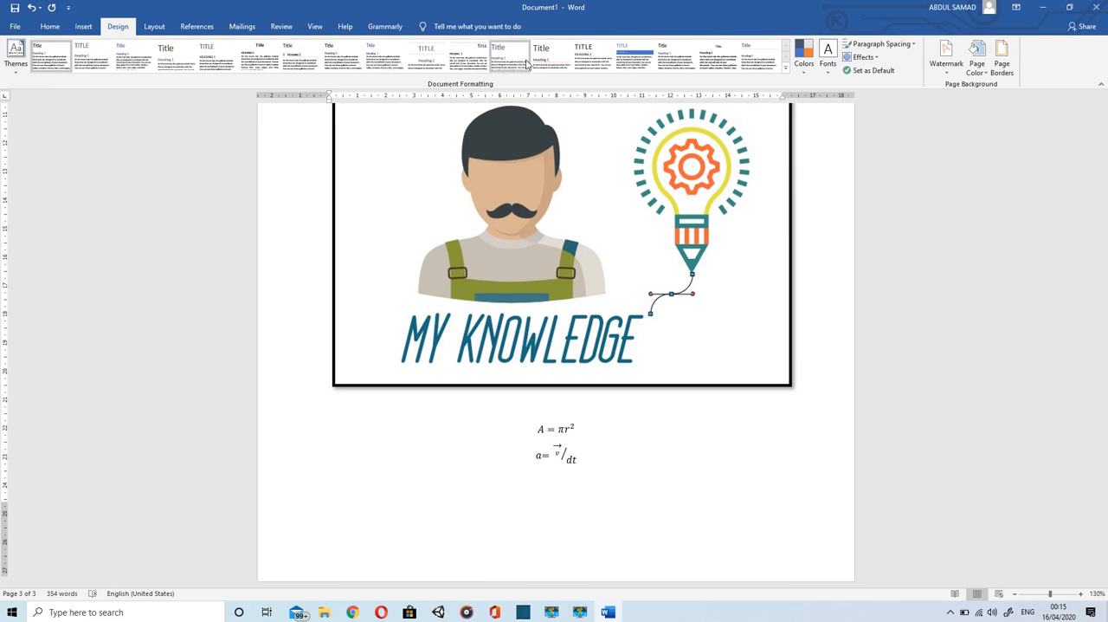
click(949, 74)
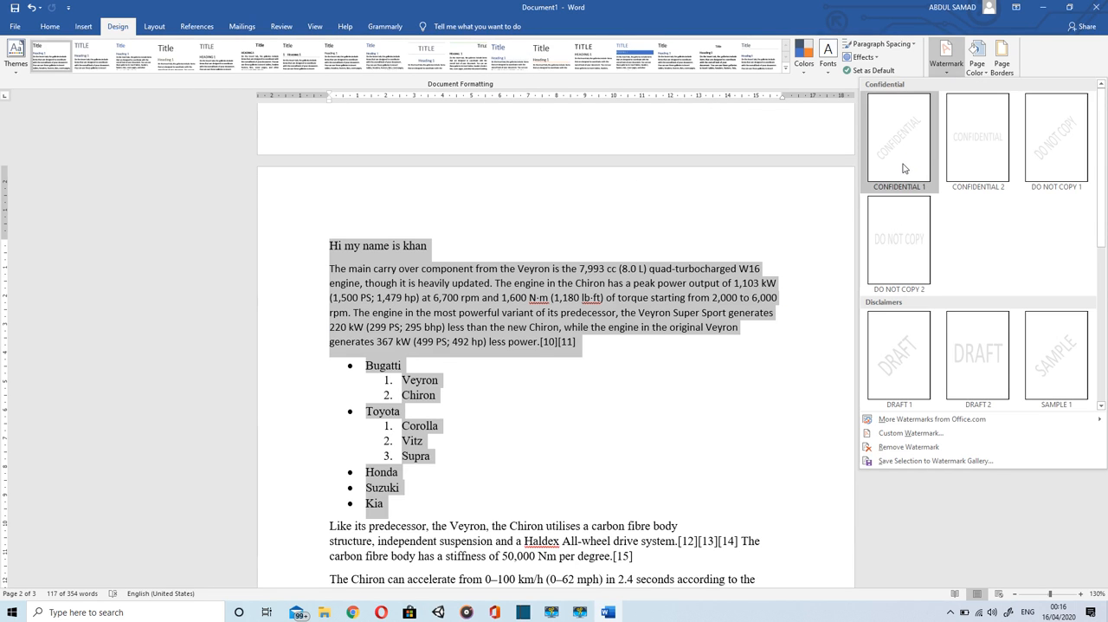
click(904, 169)
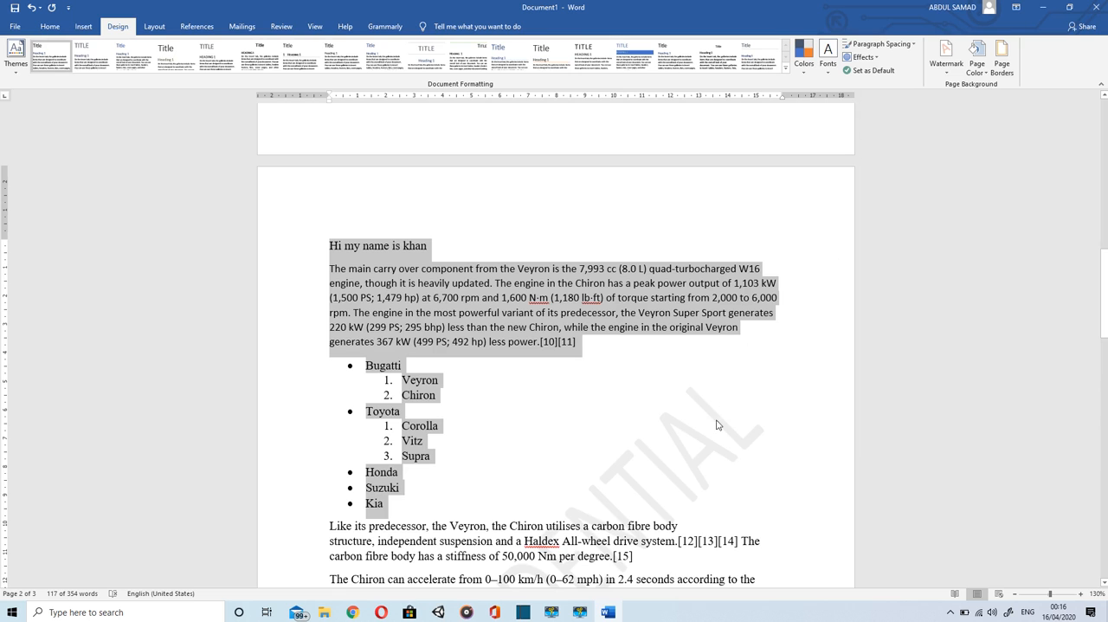
scroll(718, 429, down, 4)
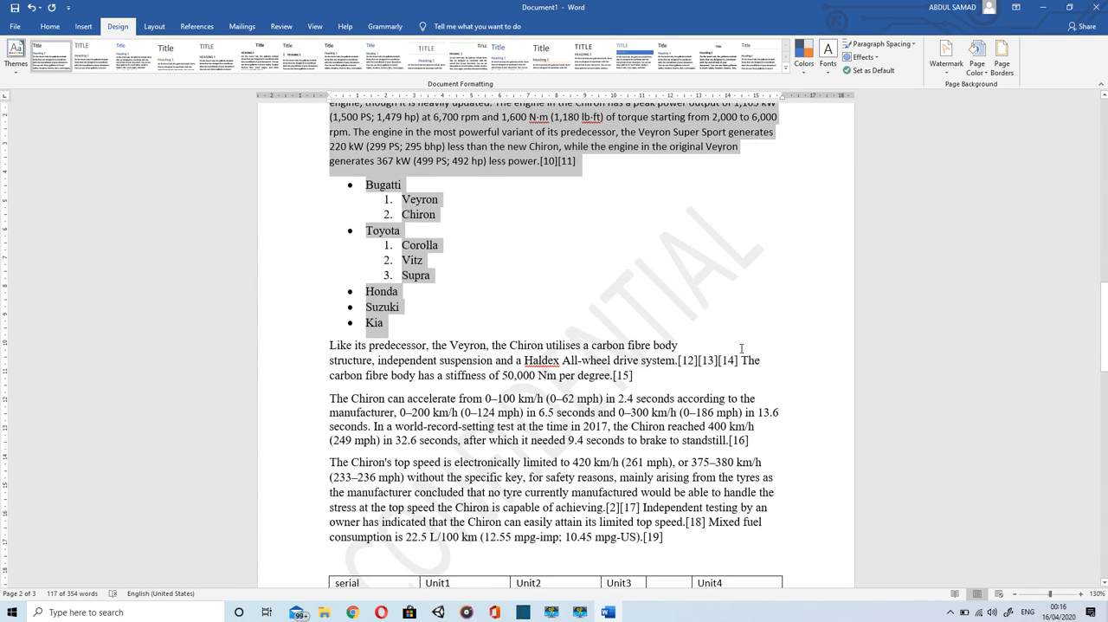
Step: Apply a page border to the whole document using the 3-D setting
click(979, 69)
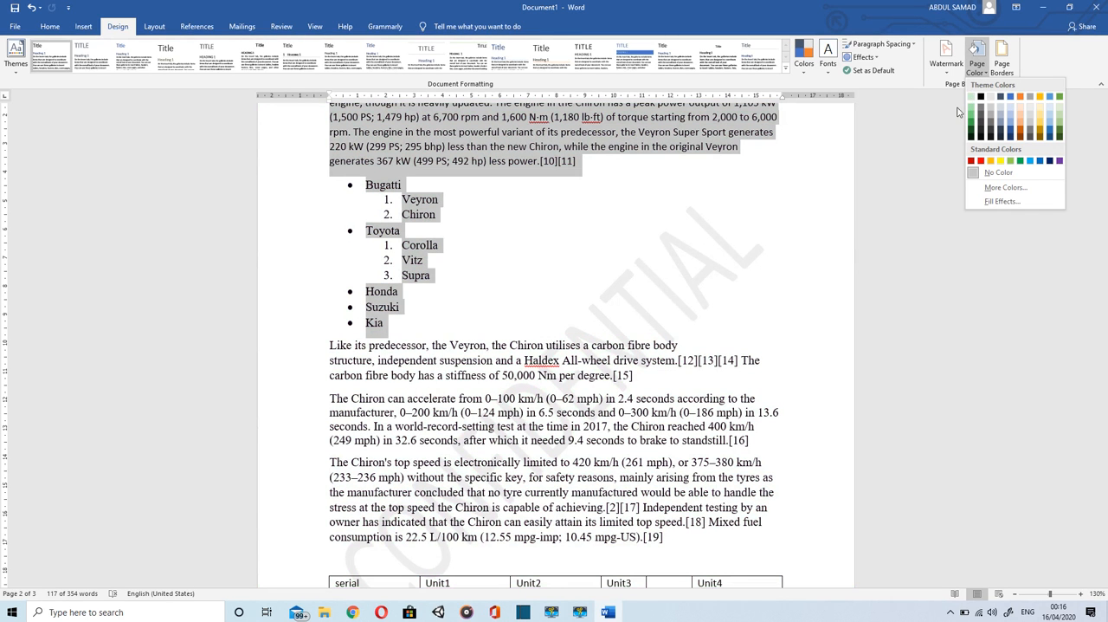
click(1005, 72)
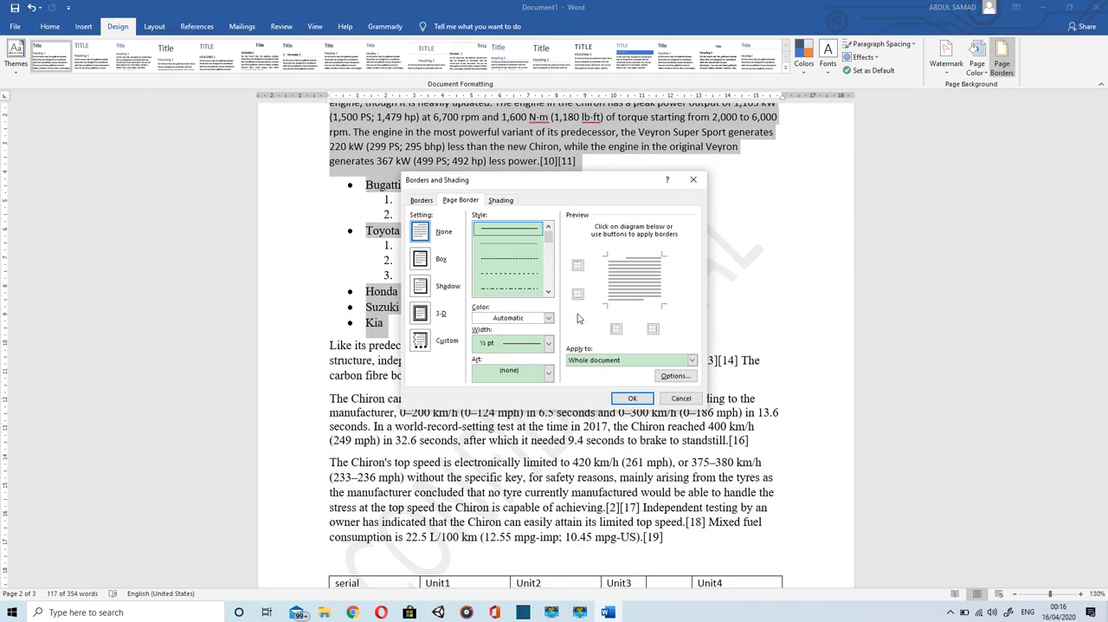
click(421, 316)
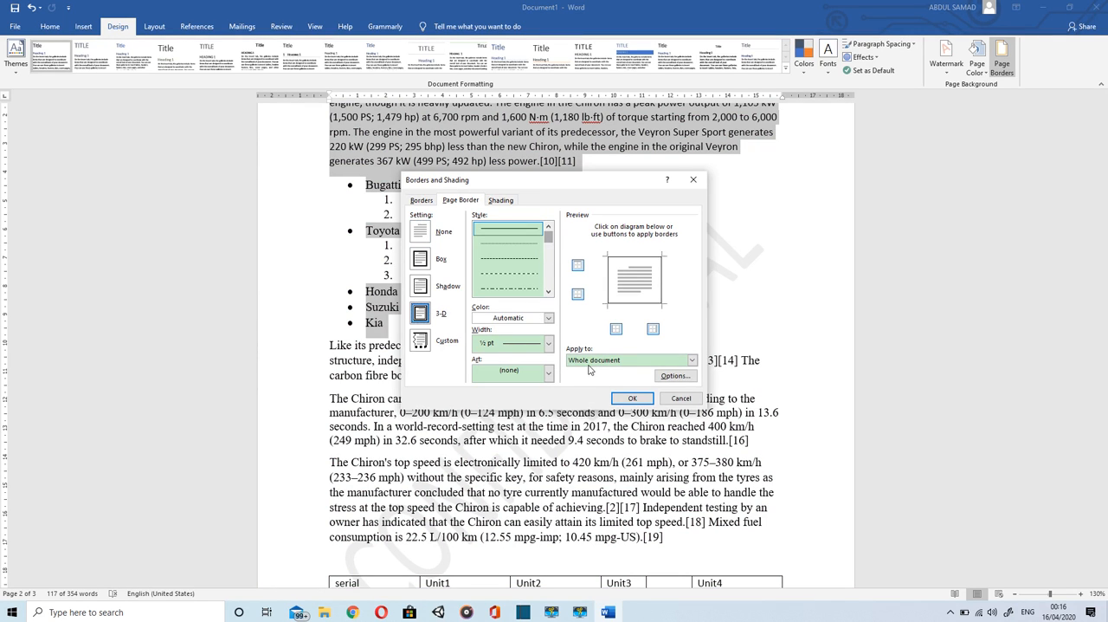
click(628, 400)
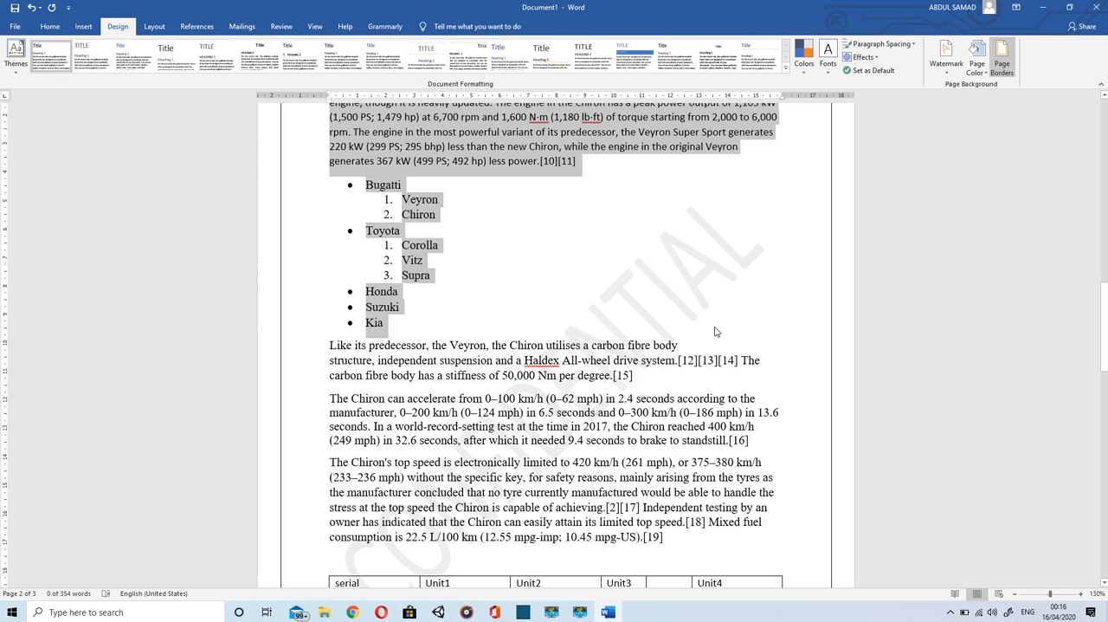
Step: Set the page border's line width to 3 pt for the whole document
click(1003, 66)
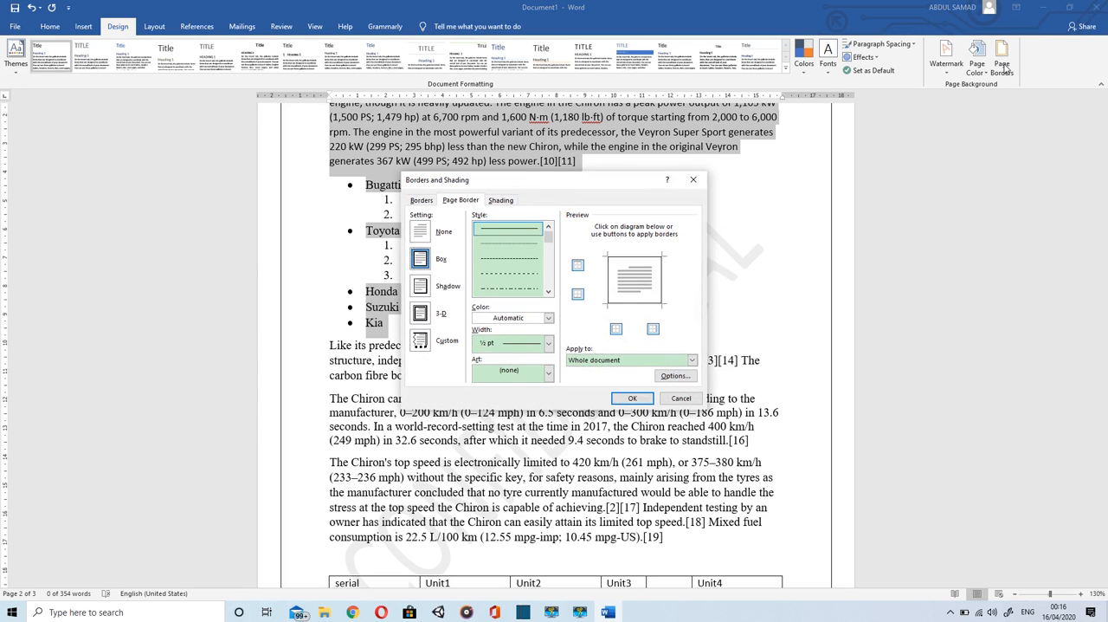
click(548, 346)
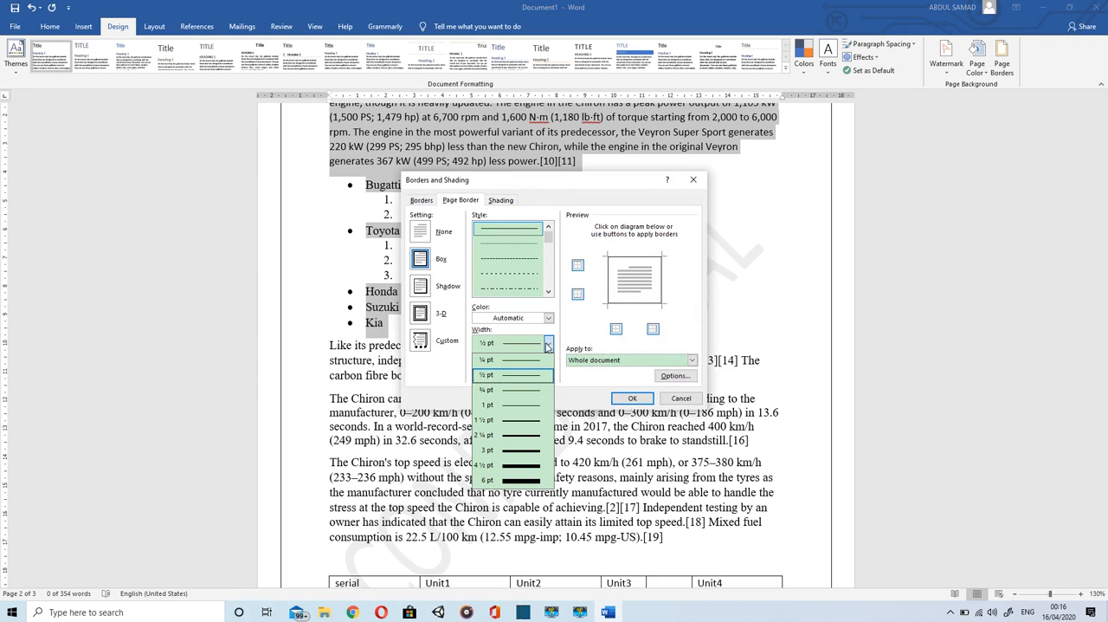
click(511, 450)
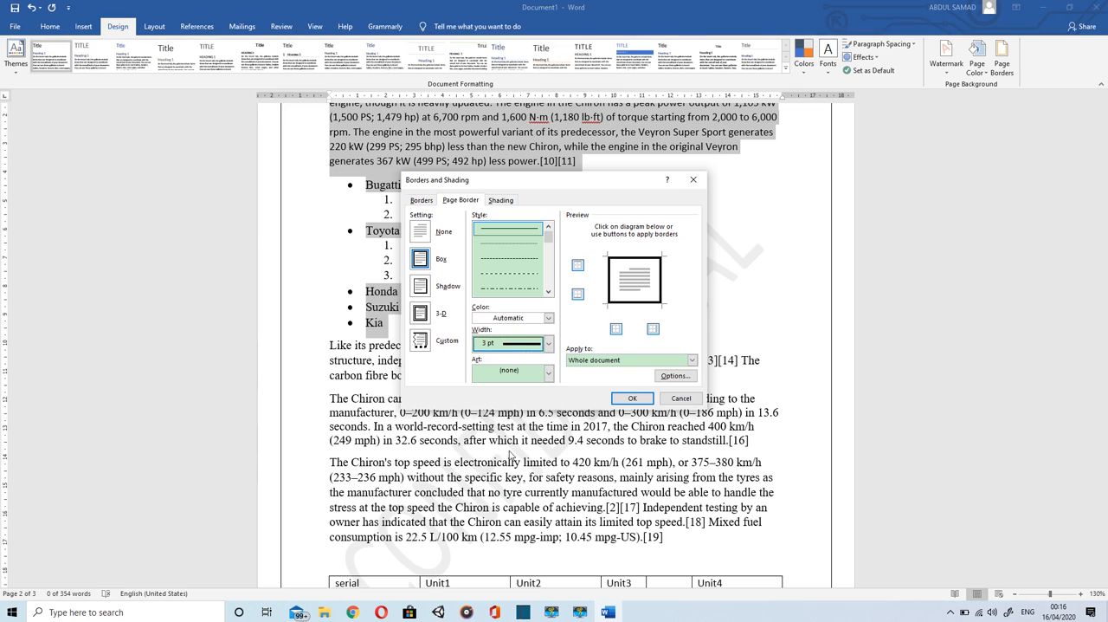
click(637, 398)
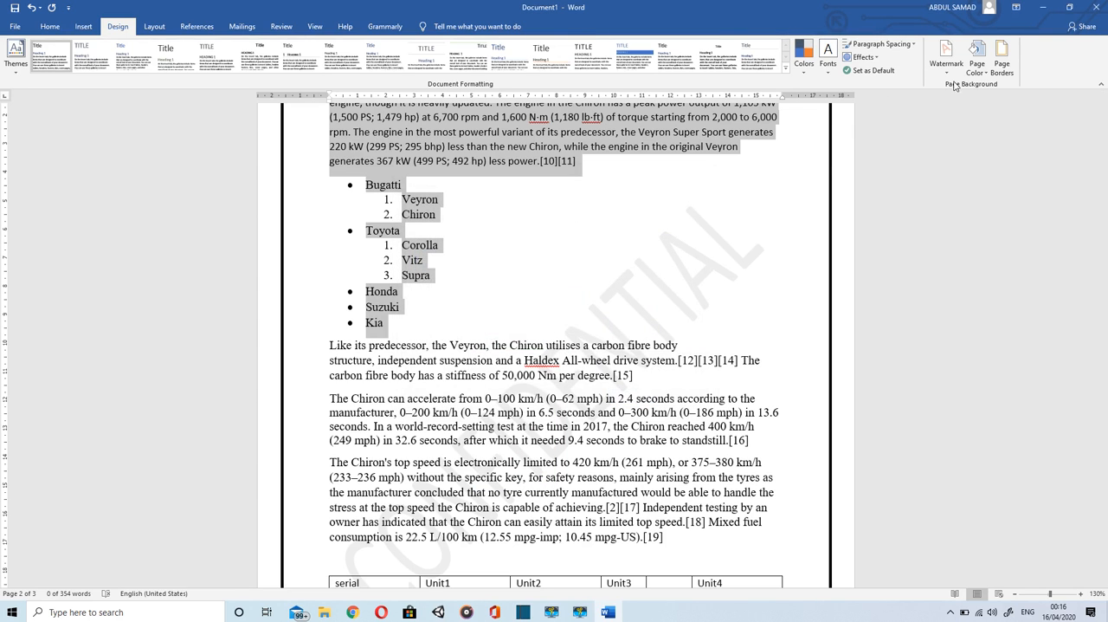
Step: Change the whole document's page border to the 3-D setting with a thick-and-thin line style
click(1004, 73)
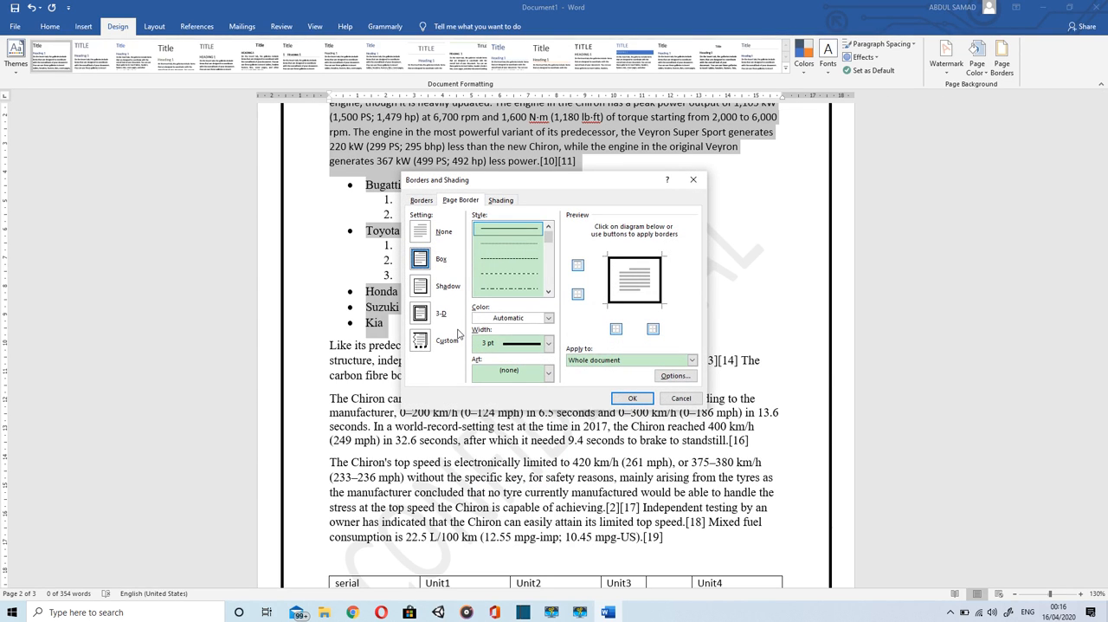
click(419, 313)
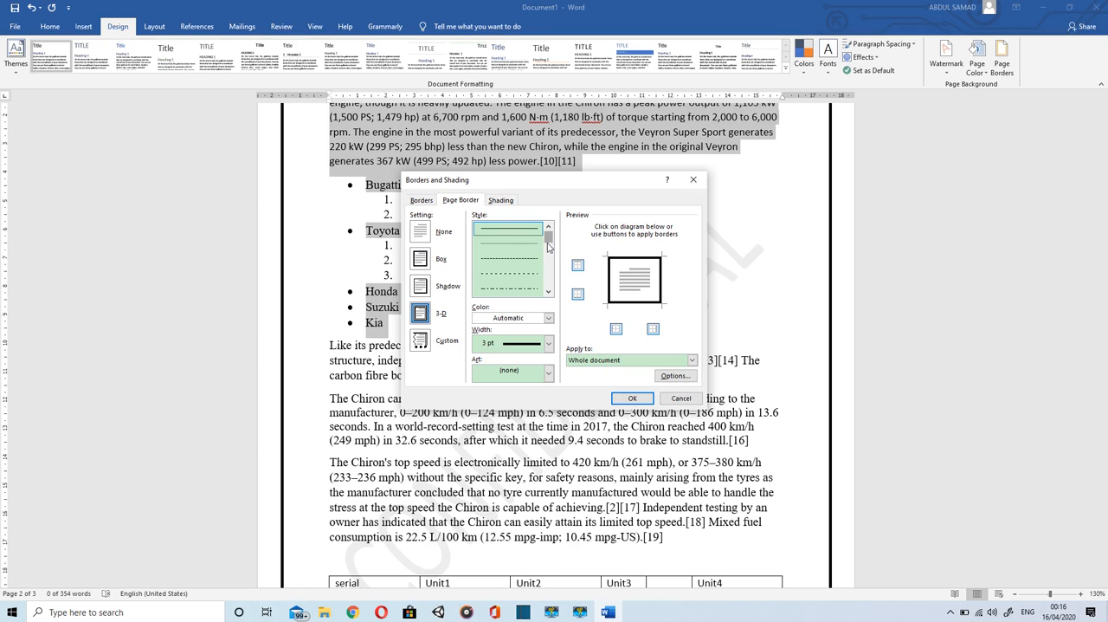
drag(548, 244, 548, 260)
click(519, 289)
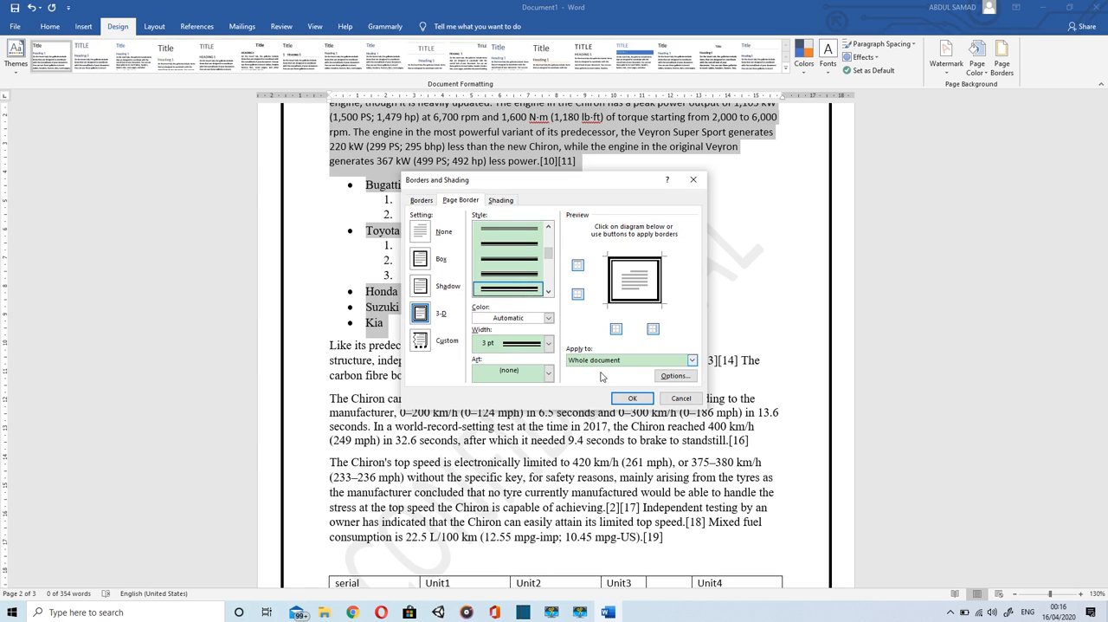
click(630, 399)
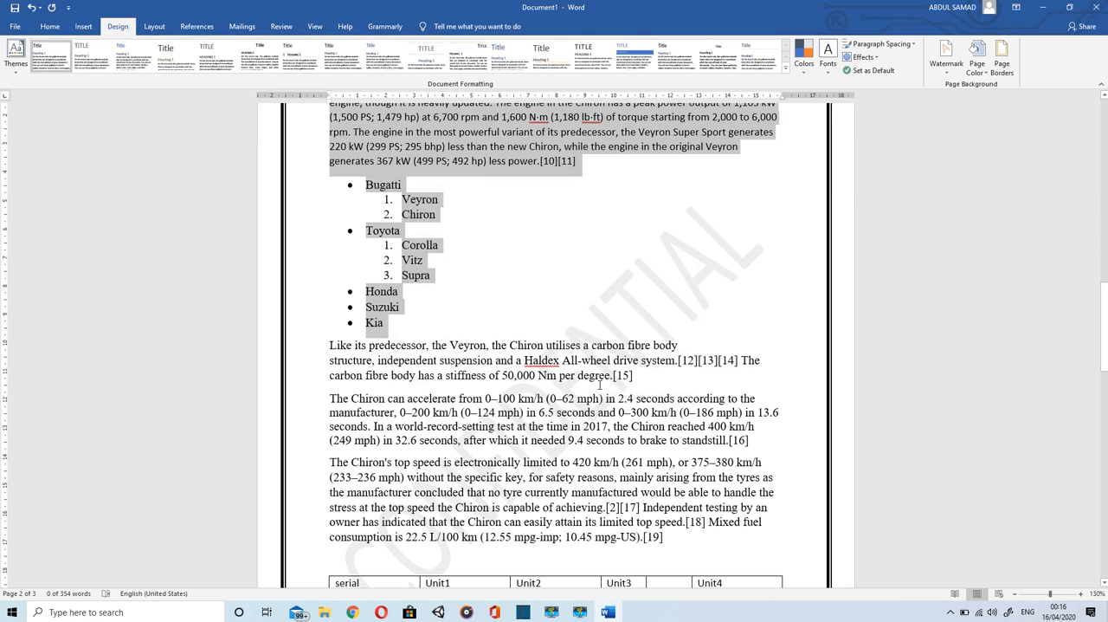
Step: Apply the Last Custom Setting margins, 2.54 cm on all sides, to the document
click(599, 384)
scroll(599, 383, up, 3)
click(154, 31)
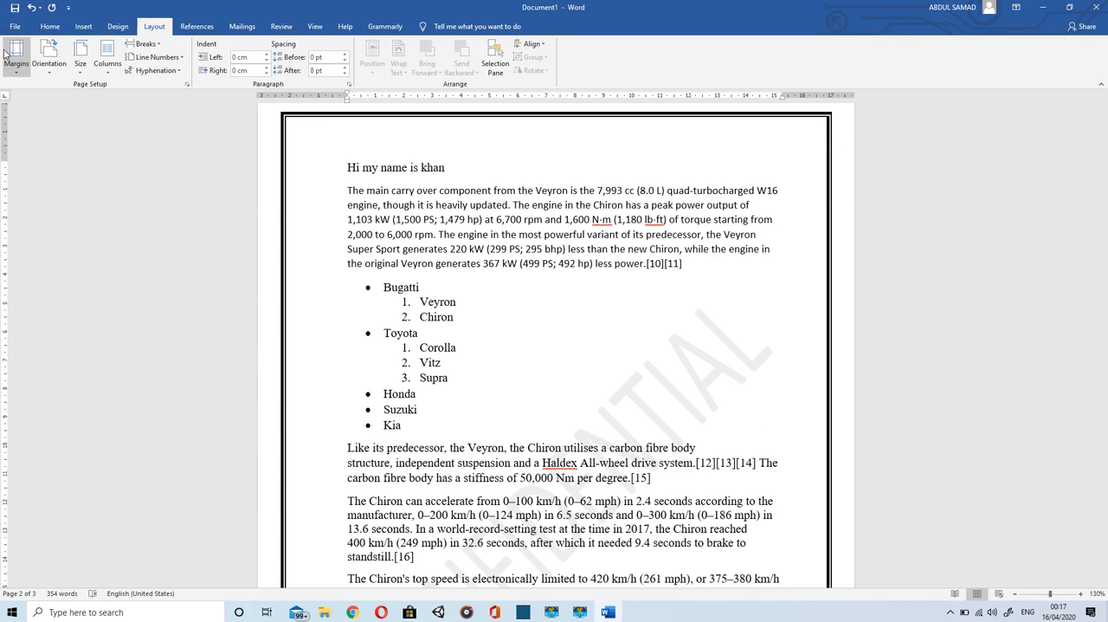
click(11, 53)
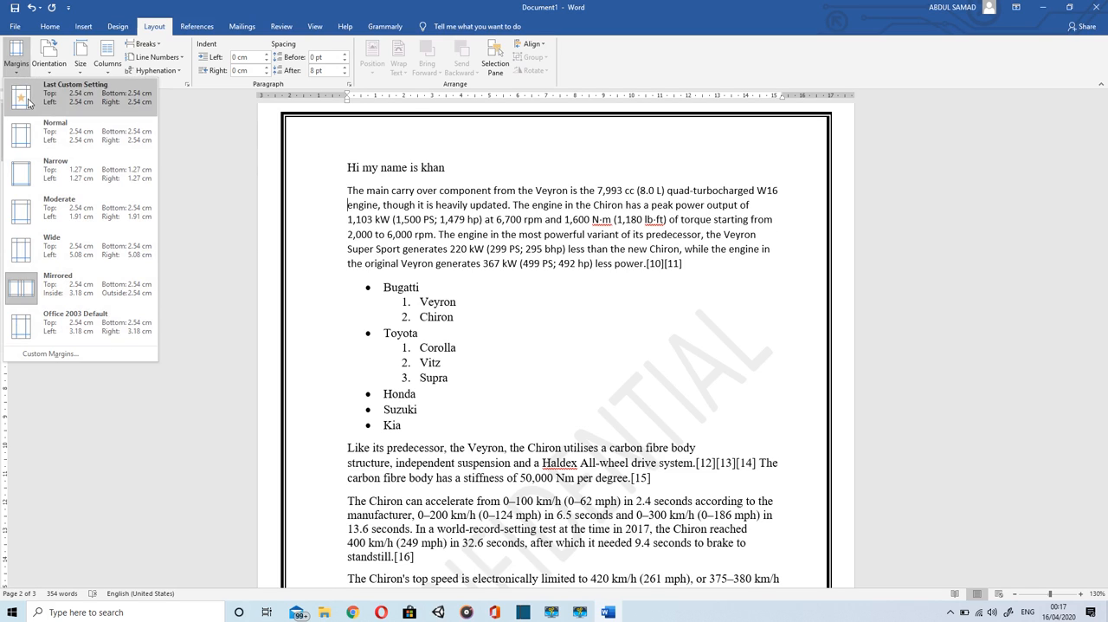
click(28, 102)
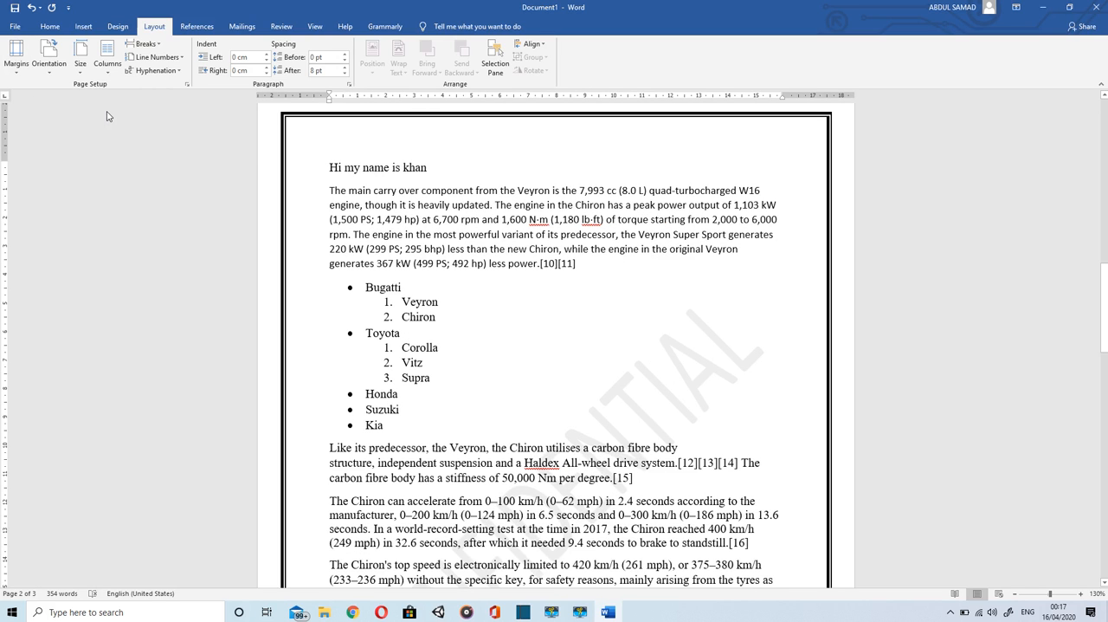
Step: Switch the page orientation to landscape and return it to portrait
click(39, 66)
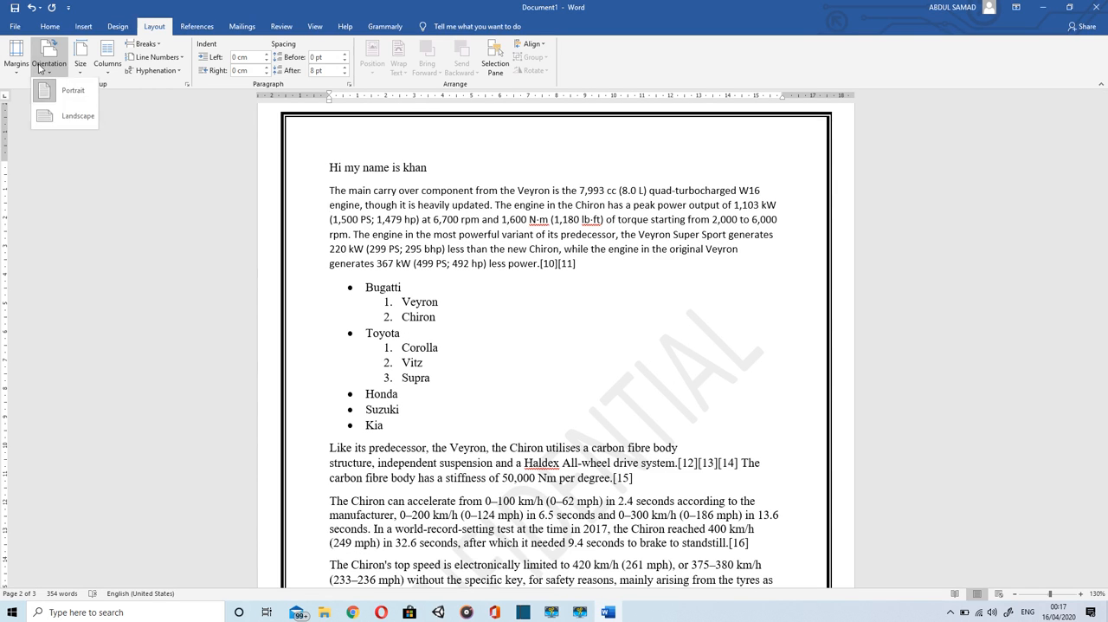
click(56, 119)
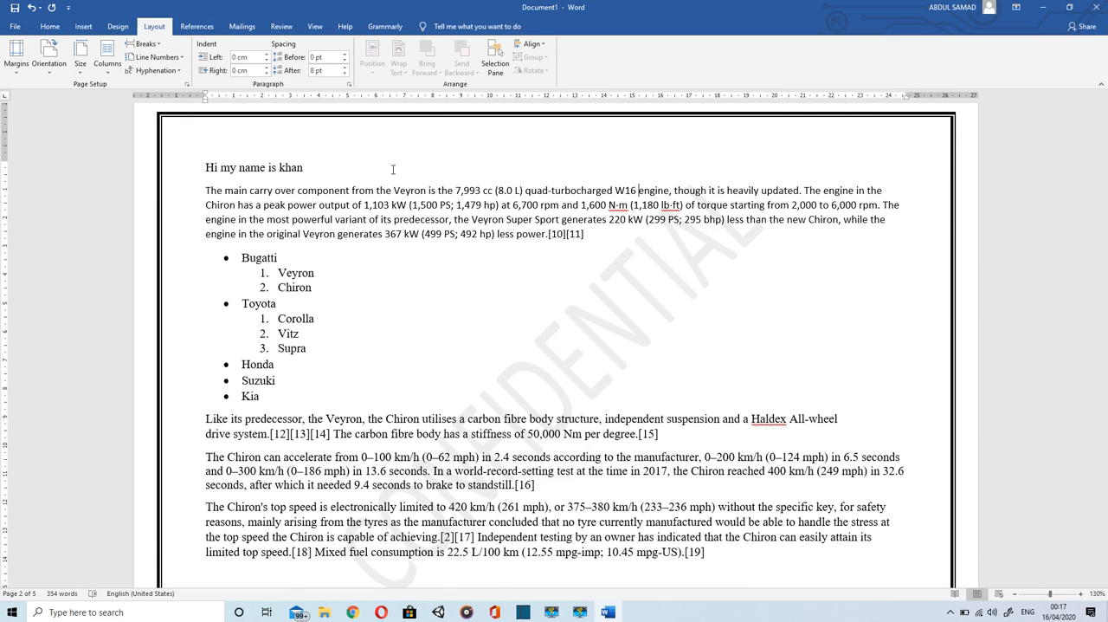
click(58, 66)
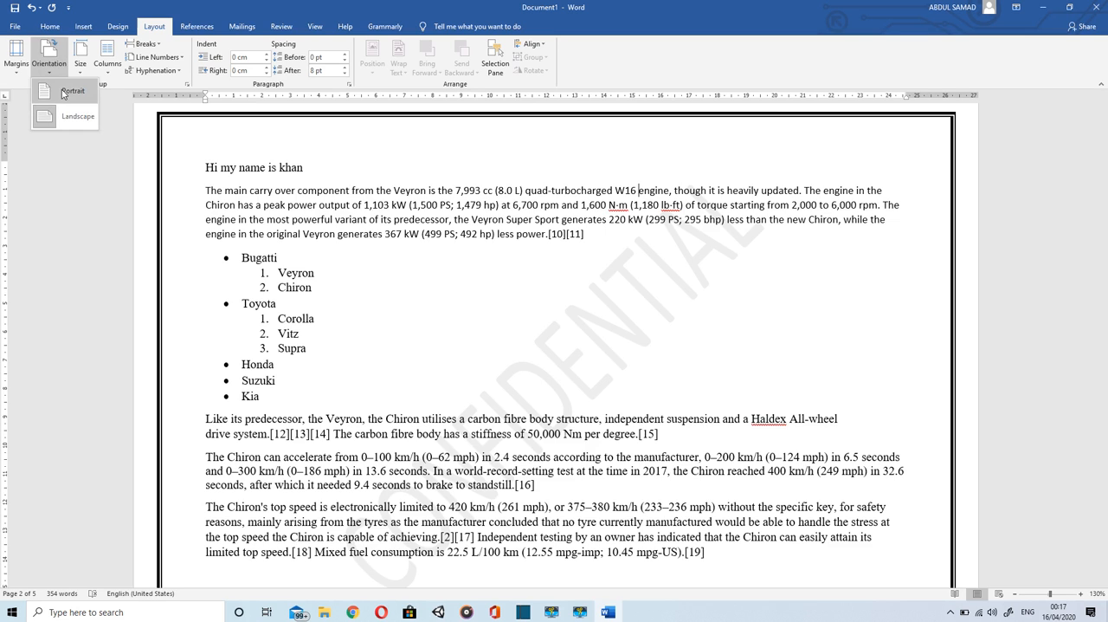
click(65, 92)
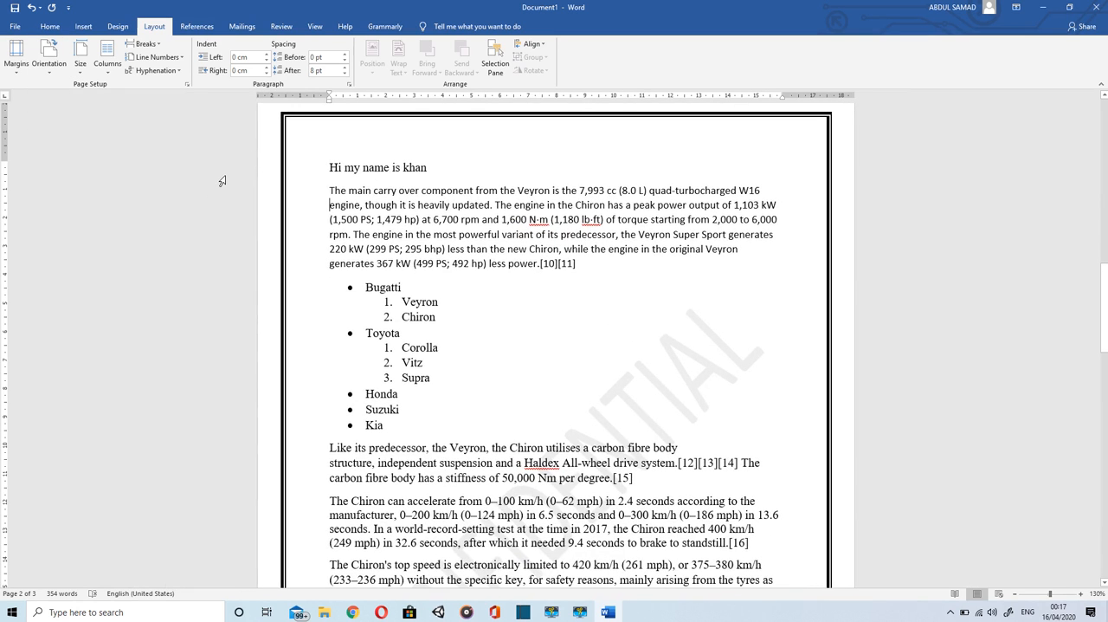
Step: Lay out the body text in two columns, check the pages, and return the text to one column
click(108, 62)
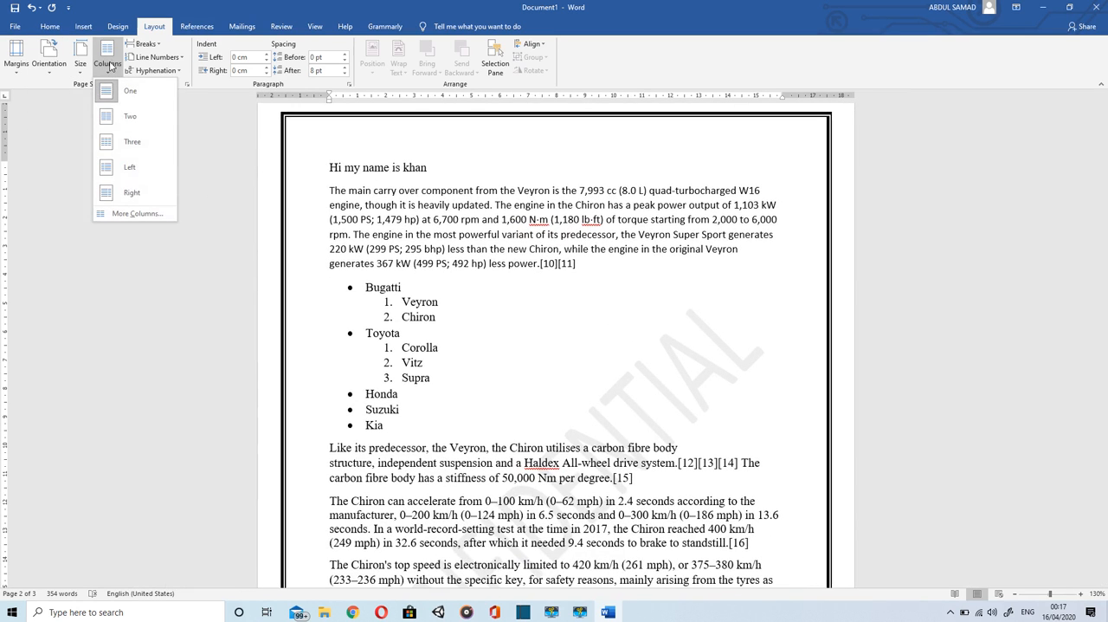
click(121, 124)
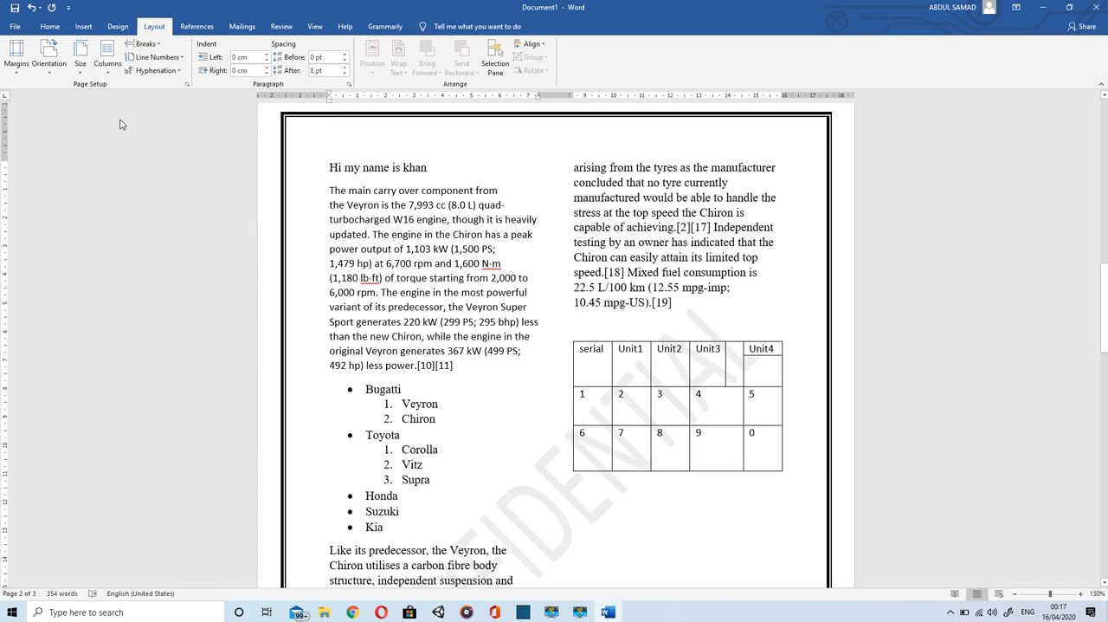
scroll(574, 332, down, 3)
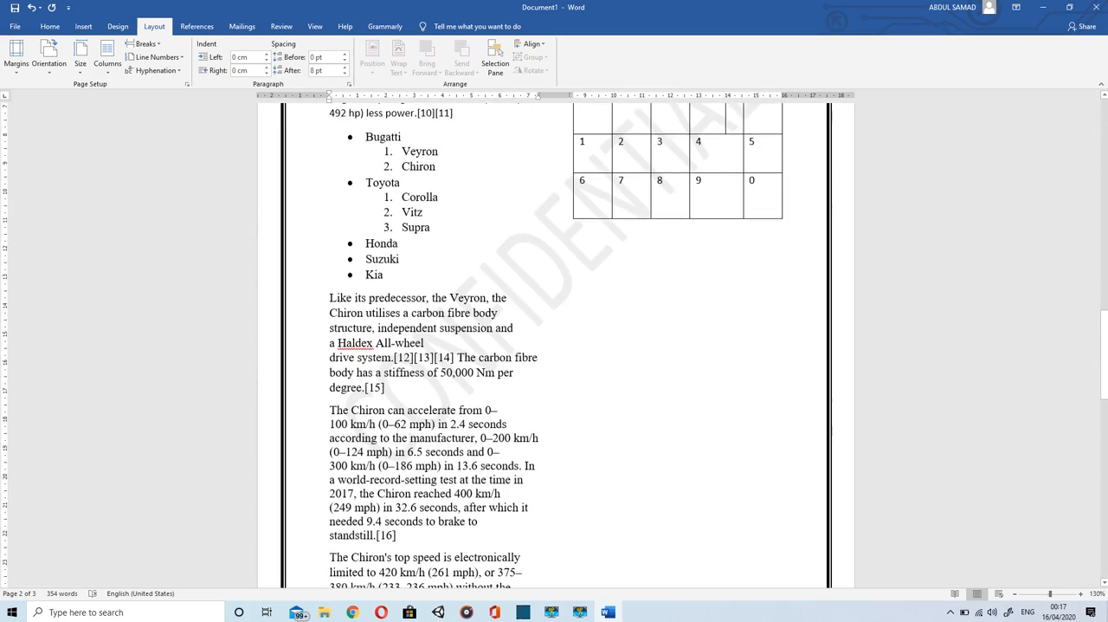
scroll(574, 332, down, 2)
scroll(574, 332, up, 2)
scroll(574, 331, down, 3)
scroll(574, 331, up, 6)
scroll(574, 333, up, 3)
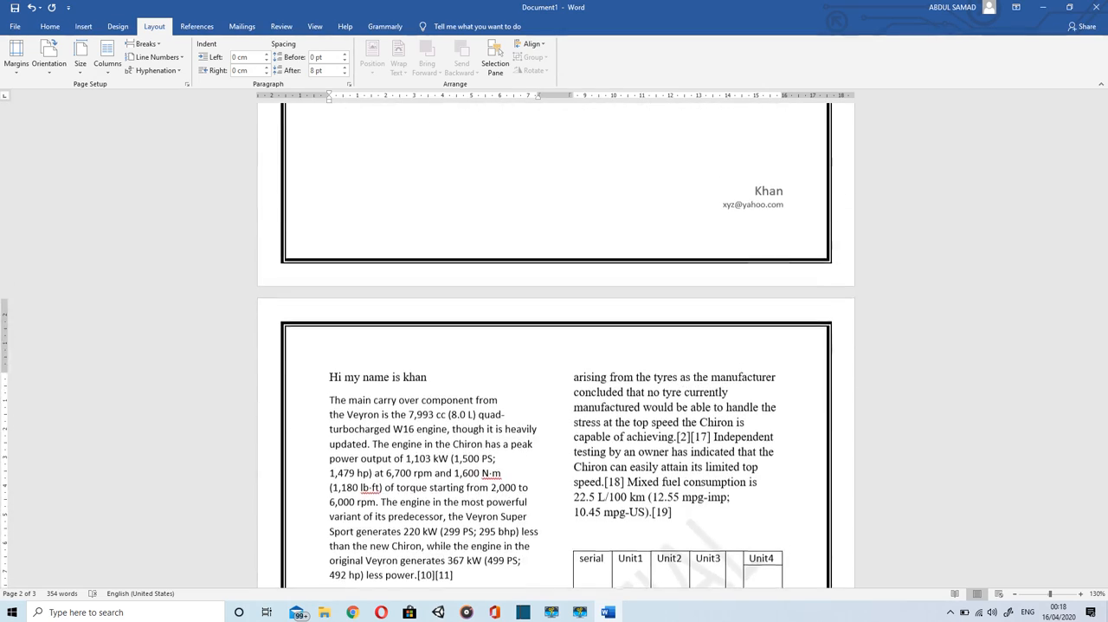
scroll(512, 384, down, 2)
scroll(416, 216, down, 1)
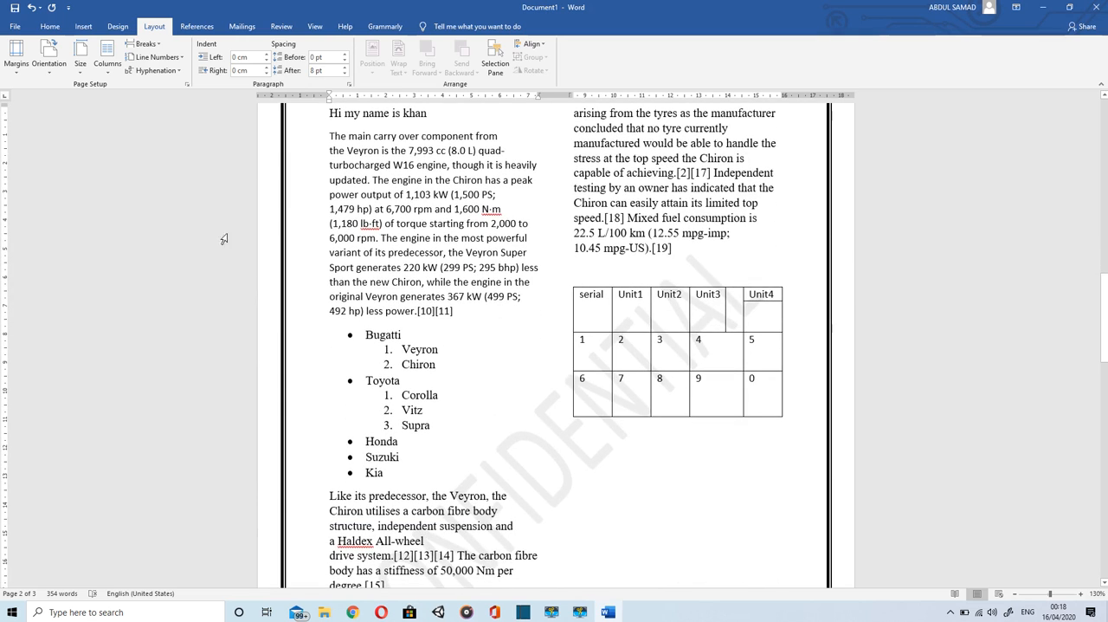
click(109, 73)
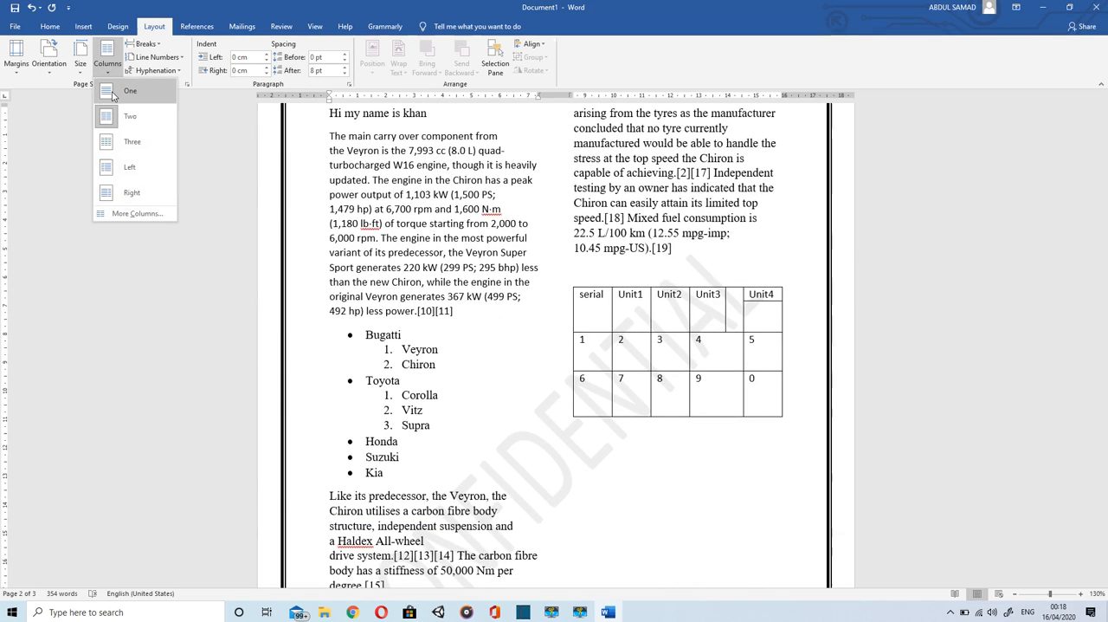
click(112, 92)
click(319, 26)
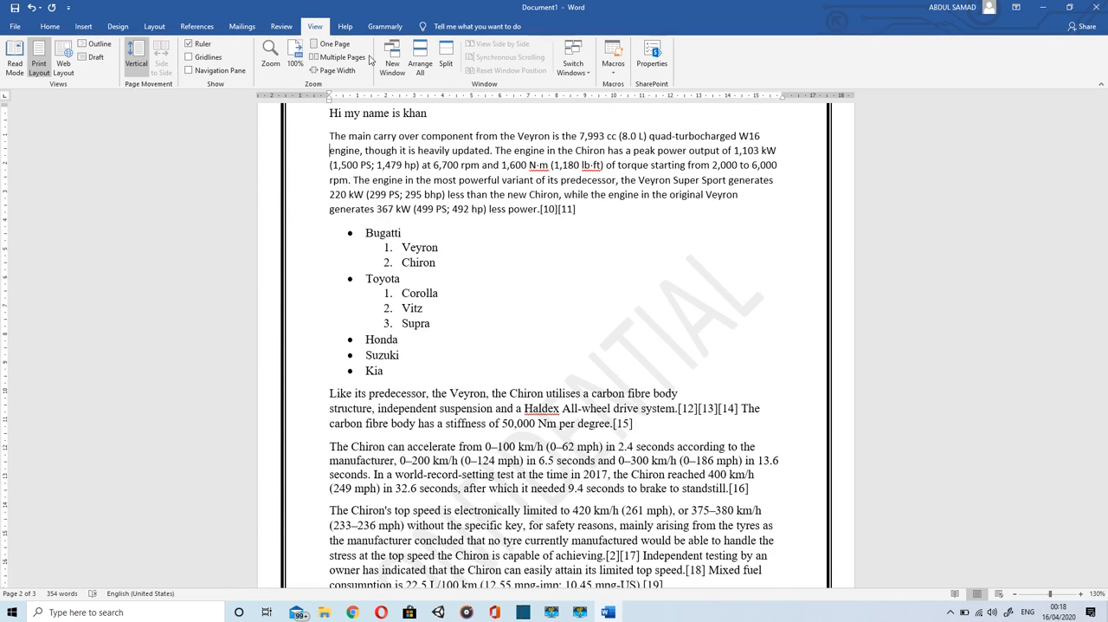
click(45, 31)
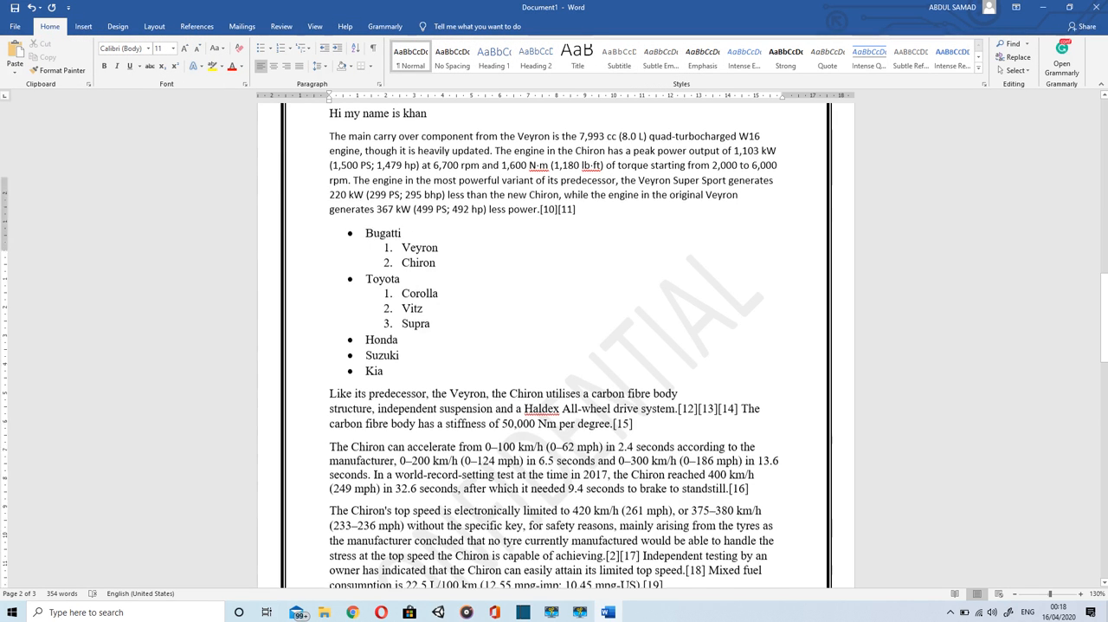
scroll(537, 334, up, 5)
scroll(537, 334, down, 3)
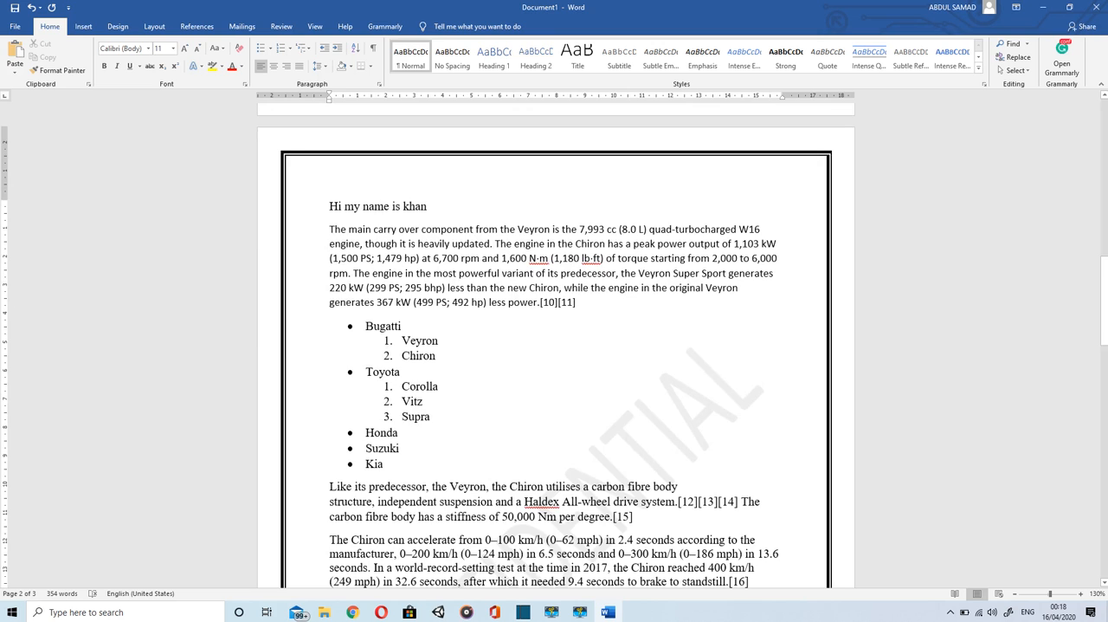
scroll(556, 346, up, 10)
scroll(556, 346, down, 4)
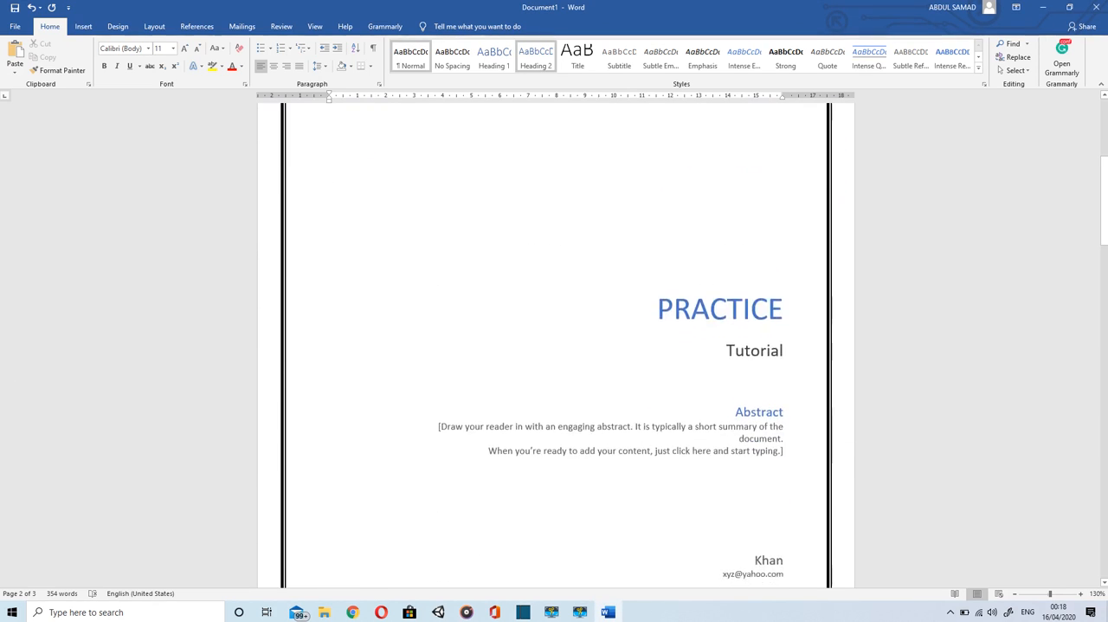
click(1037, 594)
Step: Save a PDF copy of the document to the Desktop under the suggested file name, with standard optimization and opening after publishing
click(13, 27)
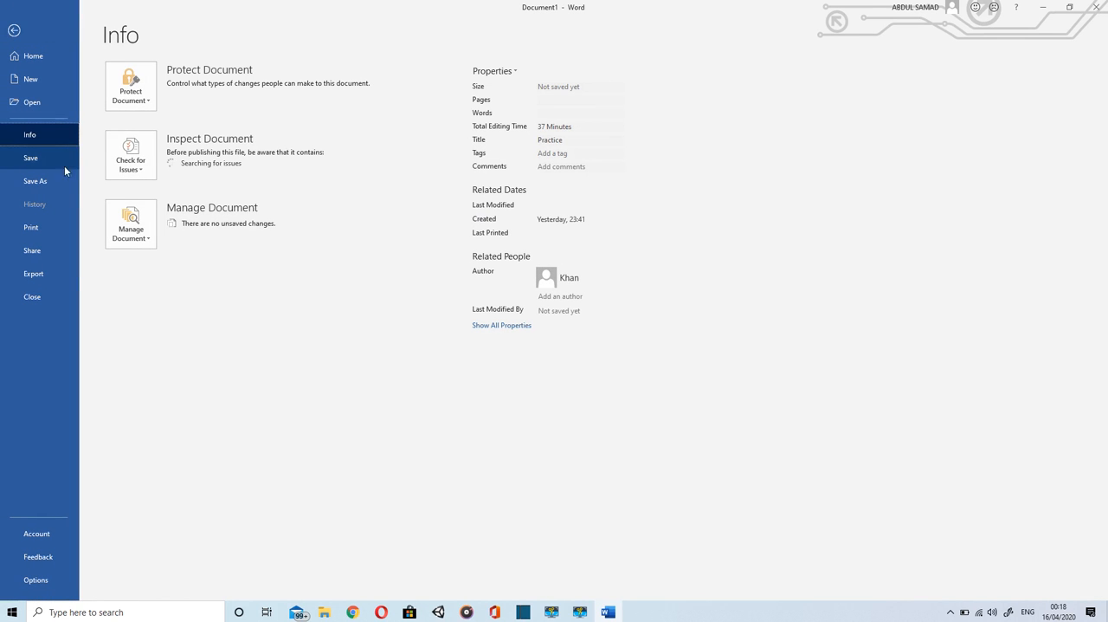
click(34, 181)
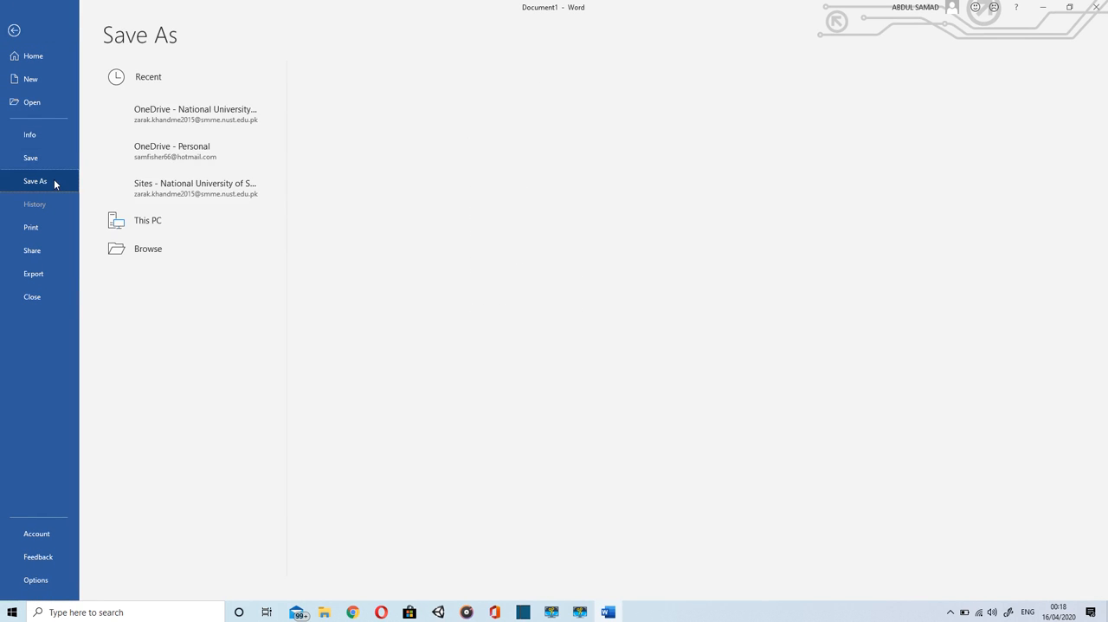
click(156, 227)
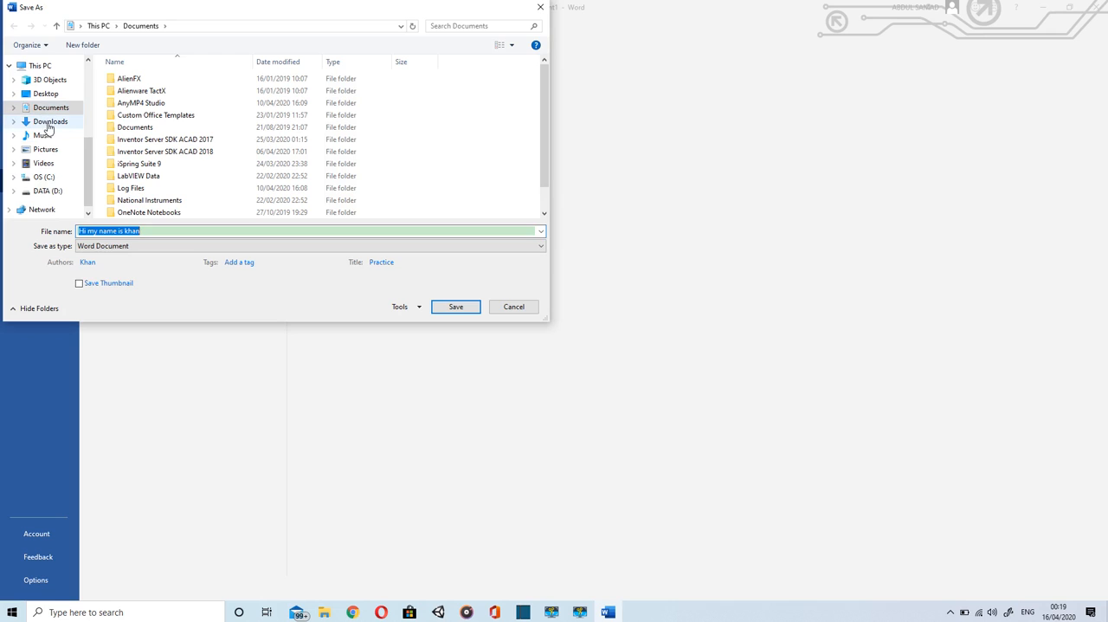
click(38, 94)
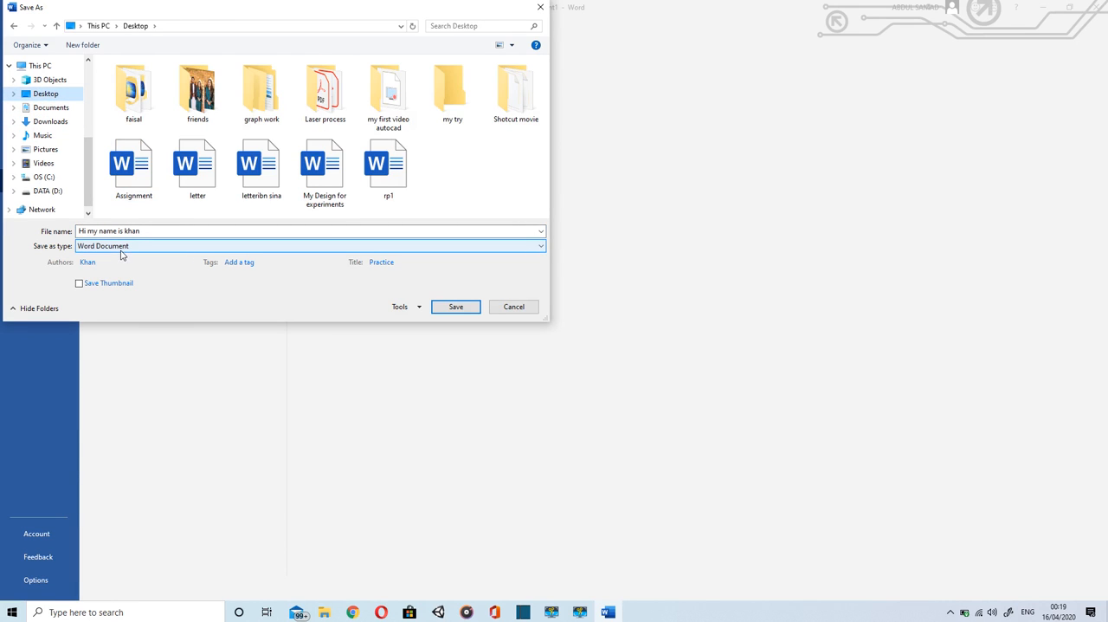
click(153, 249)
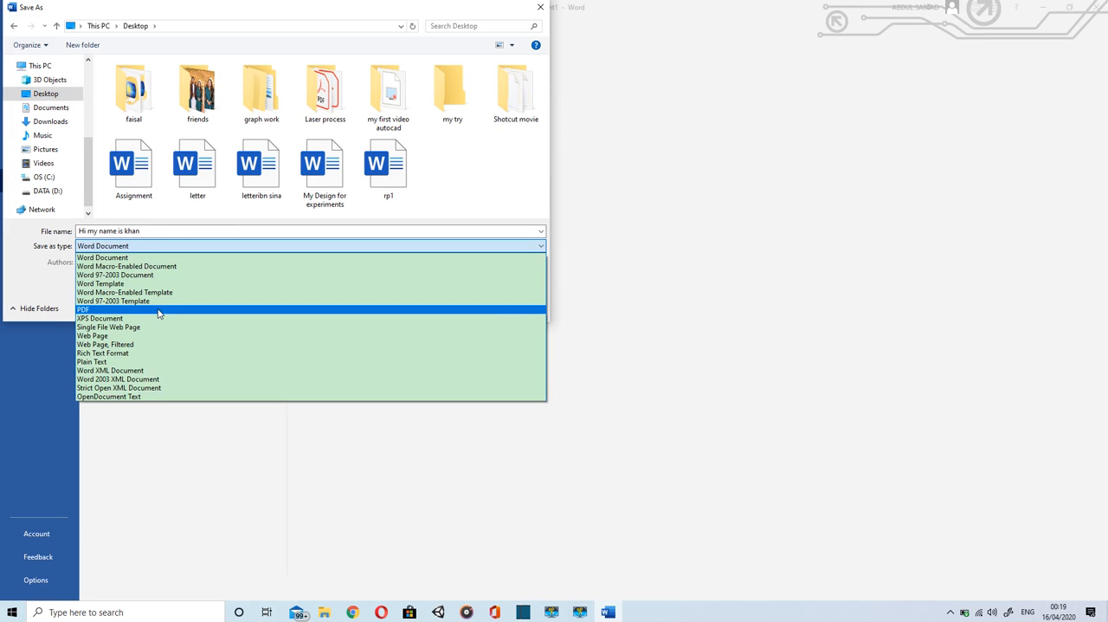
click(158, 310)
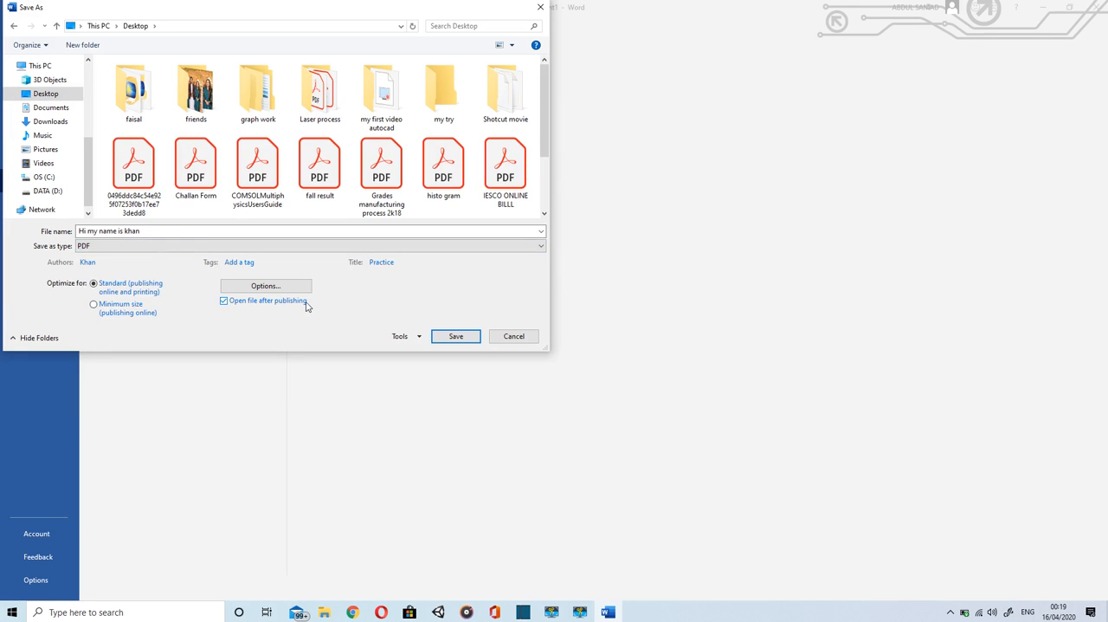
click(454, 336)
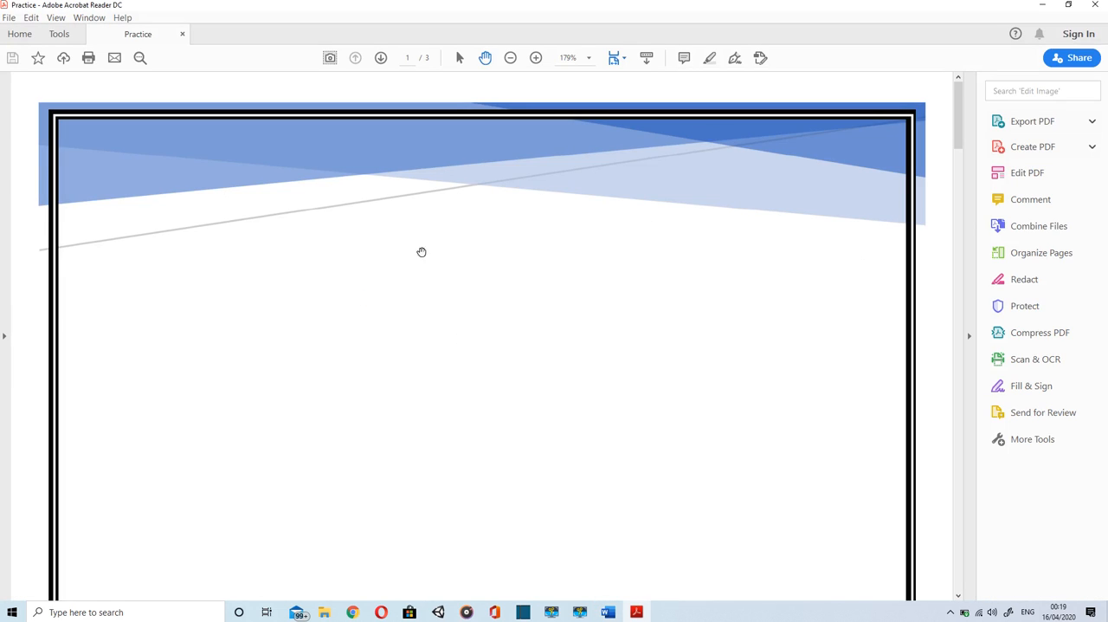
Step: Examine the exported PDF in Adobe Acrobat Reader, from an overview of all pages to the cover and body text at 125%
click(510, 58)
click(509, 58)
click(510, 58)
click(509, 58)
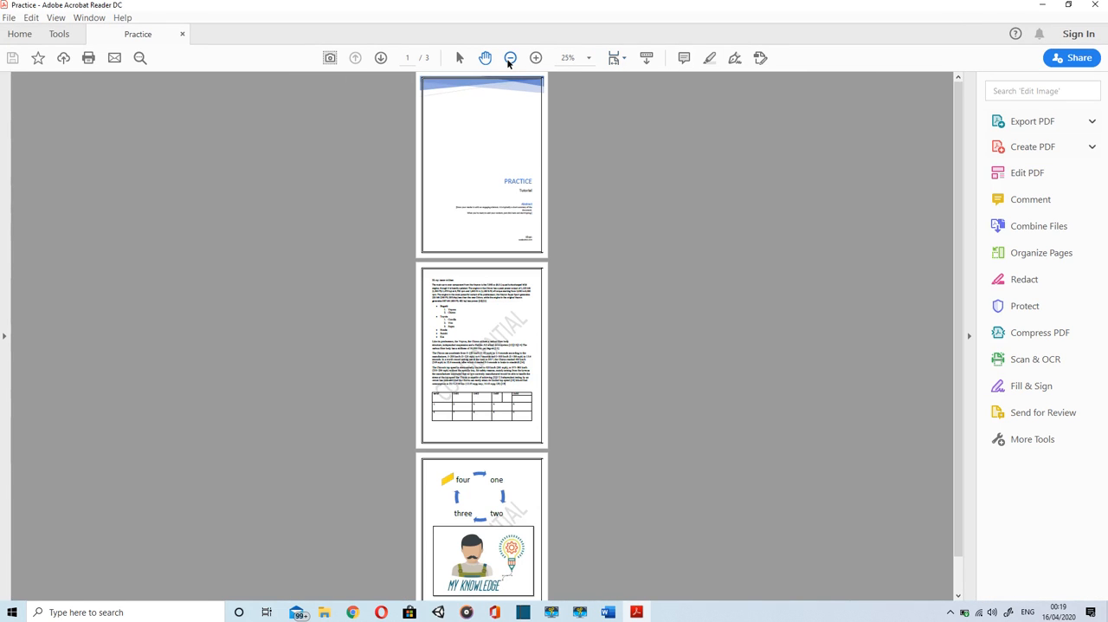
click(536, 58)
click(536, 57)
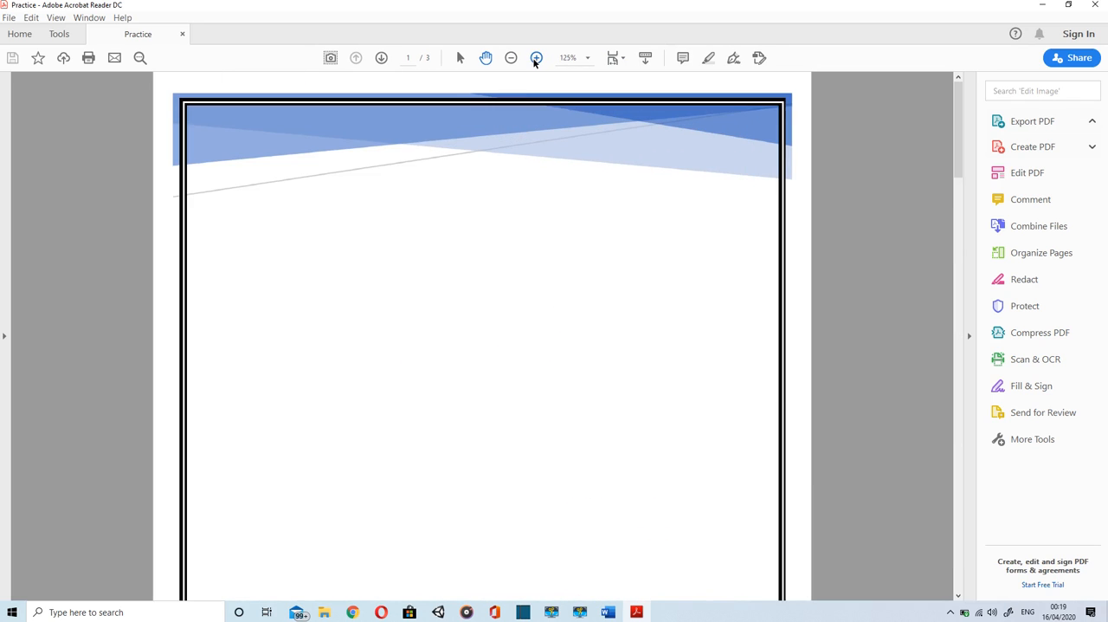
scroll(524, 316, down, 15)
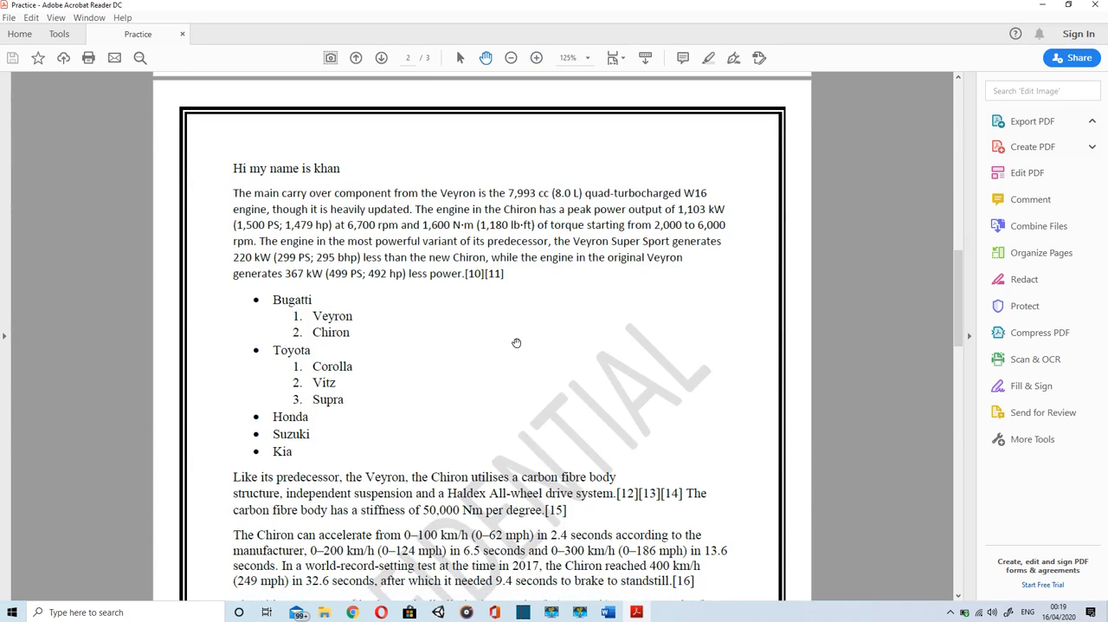
scroll(520, 329, down, 6)
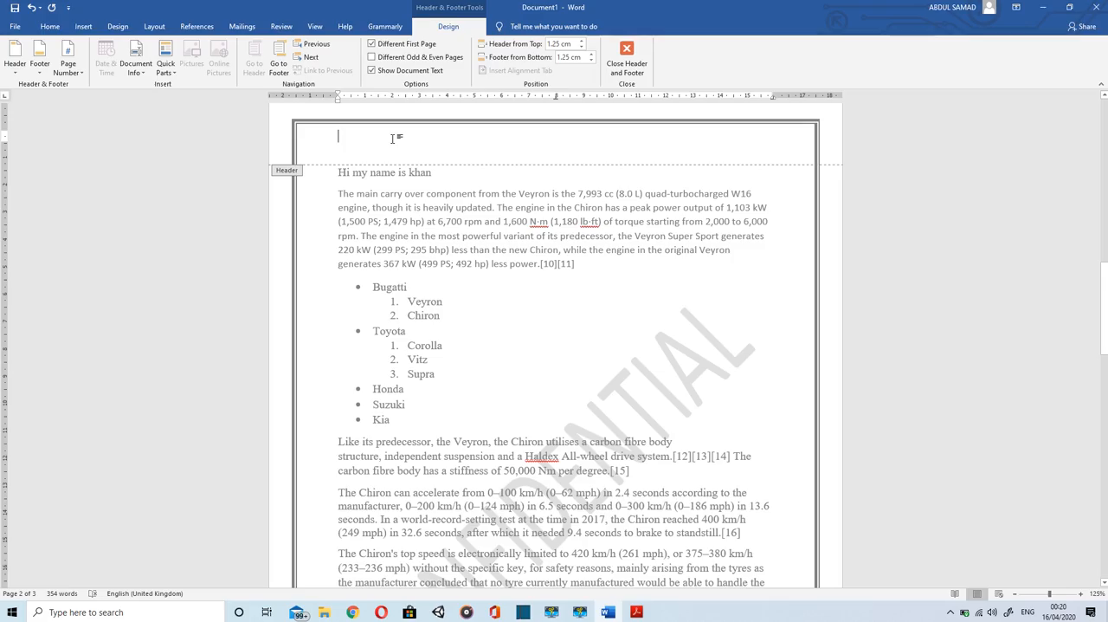
Step: Enter "Hello its practice" as the page header and return to the body text
text(ello its practice)
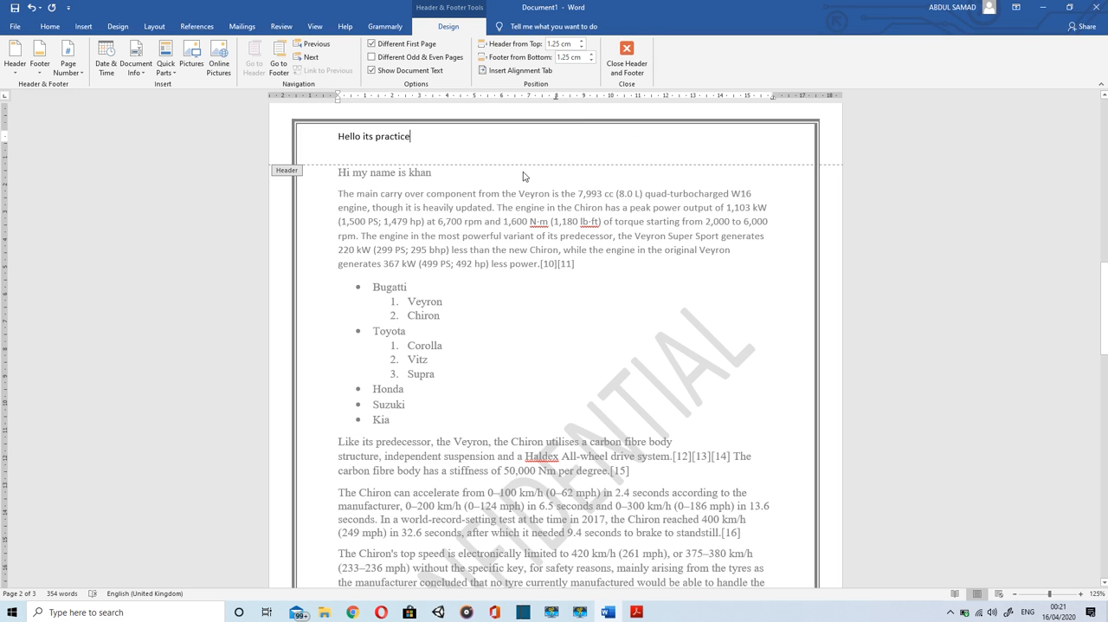
double_click(523, 175)
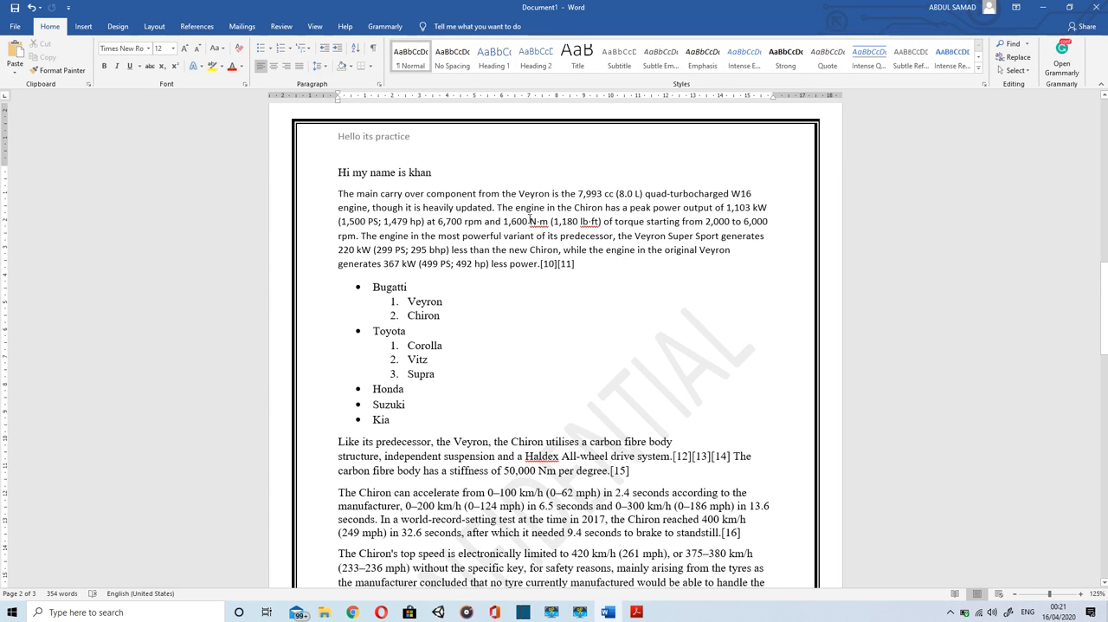
Step: Enter "Please subscribe" in the footer of the page with the table, and start a second line with "this"
scroll(528, 346, down, 5)
scroll(425, 275, down, 6)
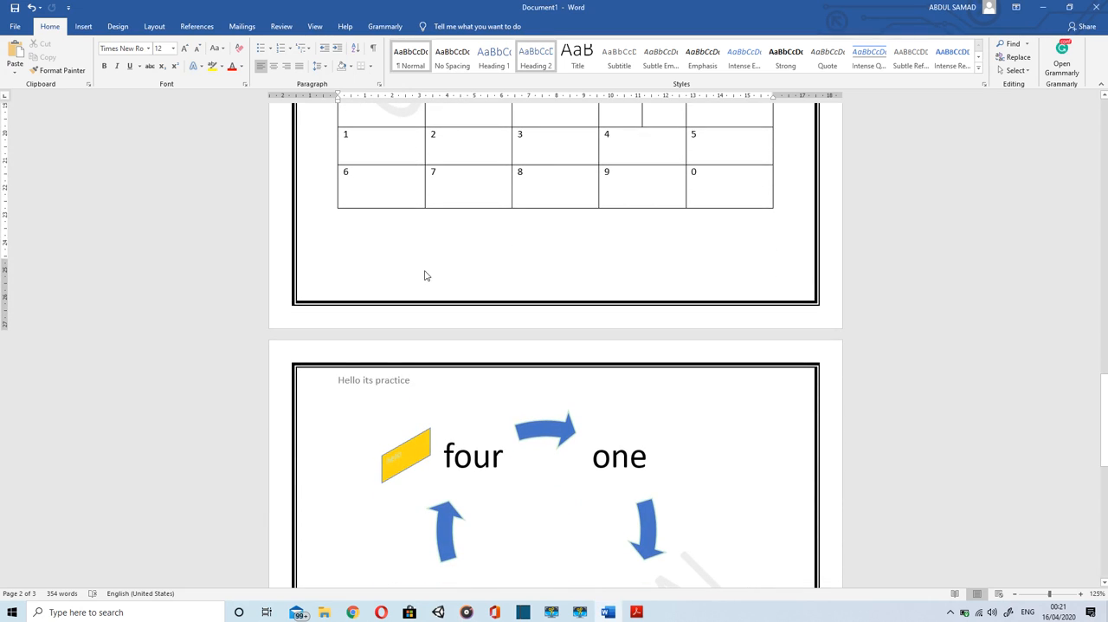
double_click(363, 285)
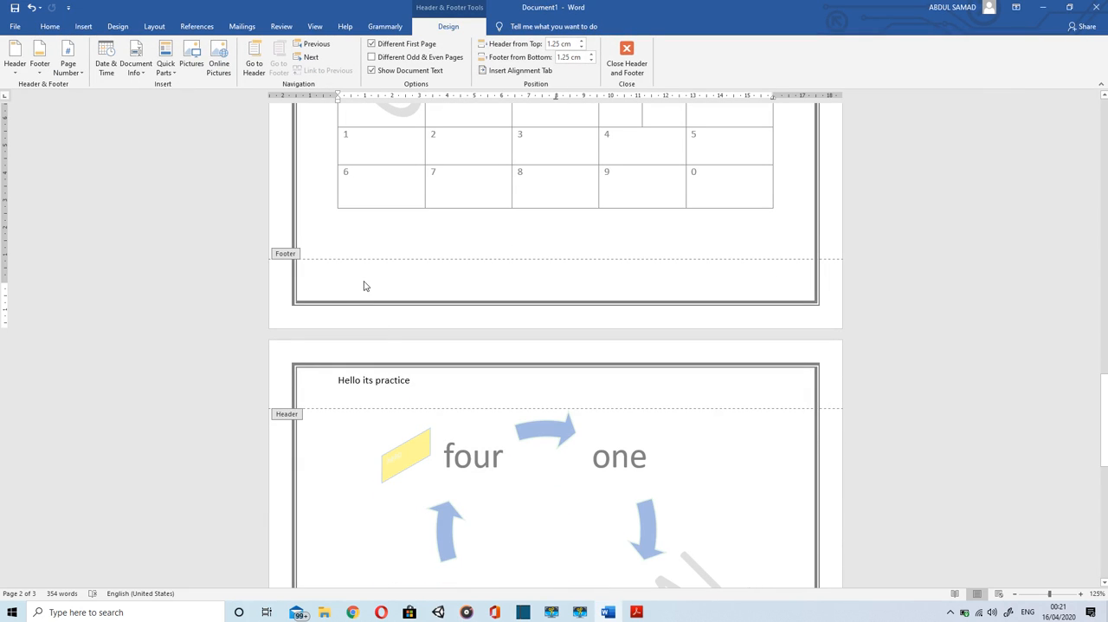
text(please )
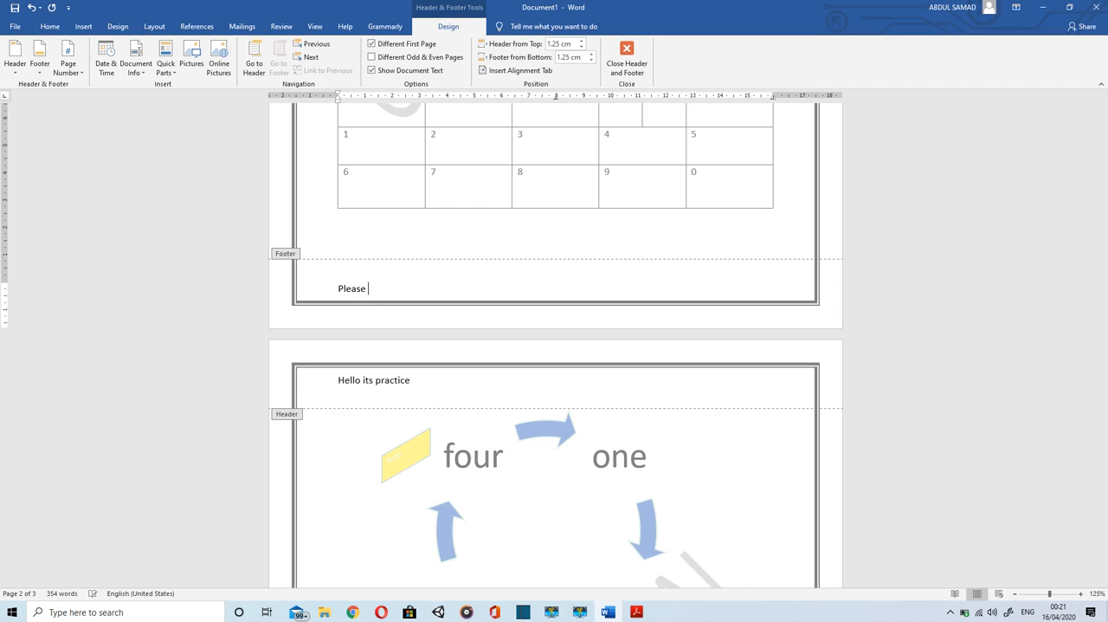
text(subscribe)
key(Return)
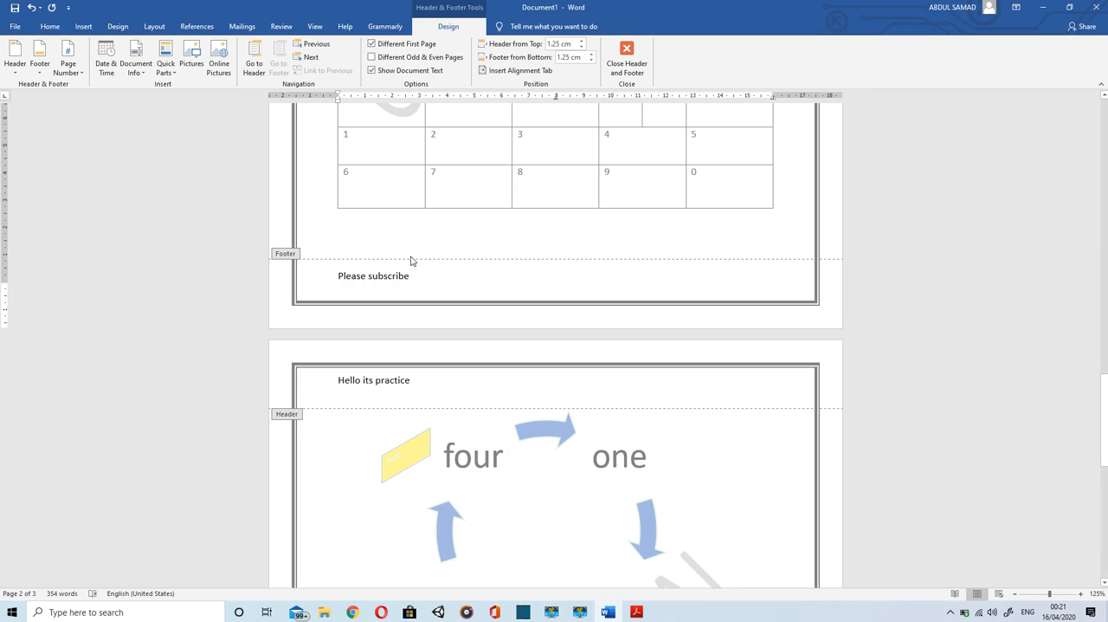
text(this)
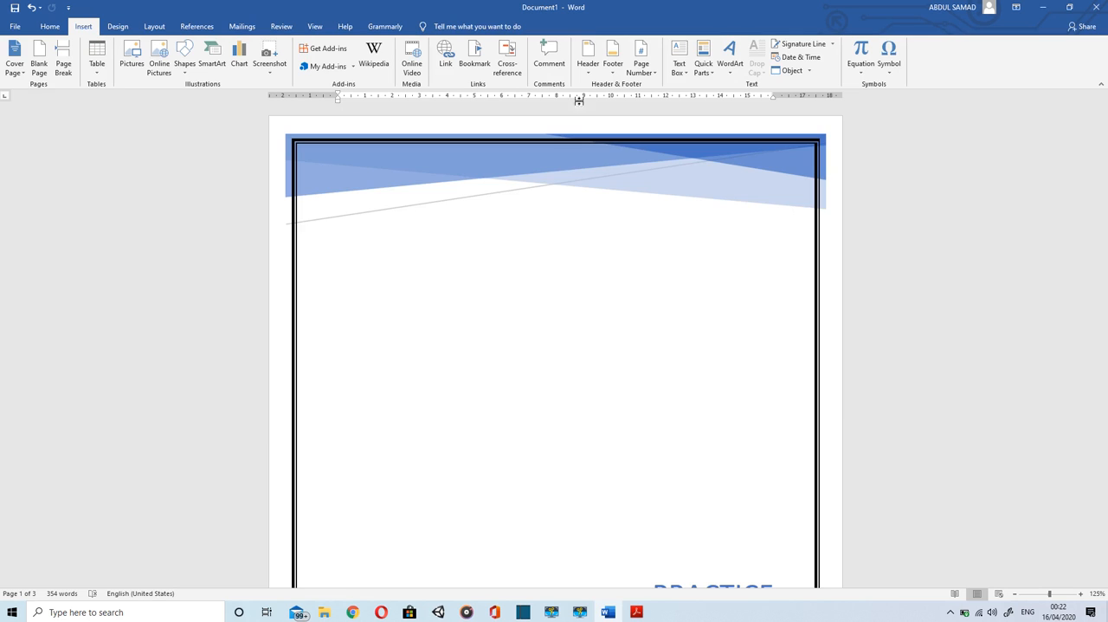
Step: Insert Plain Number 3 page numbers at the bottom of the pages, check them, and leave footer editing
click(656, 78)
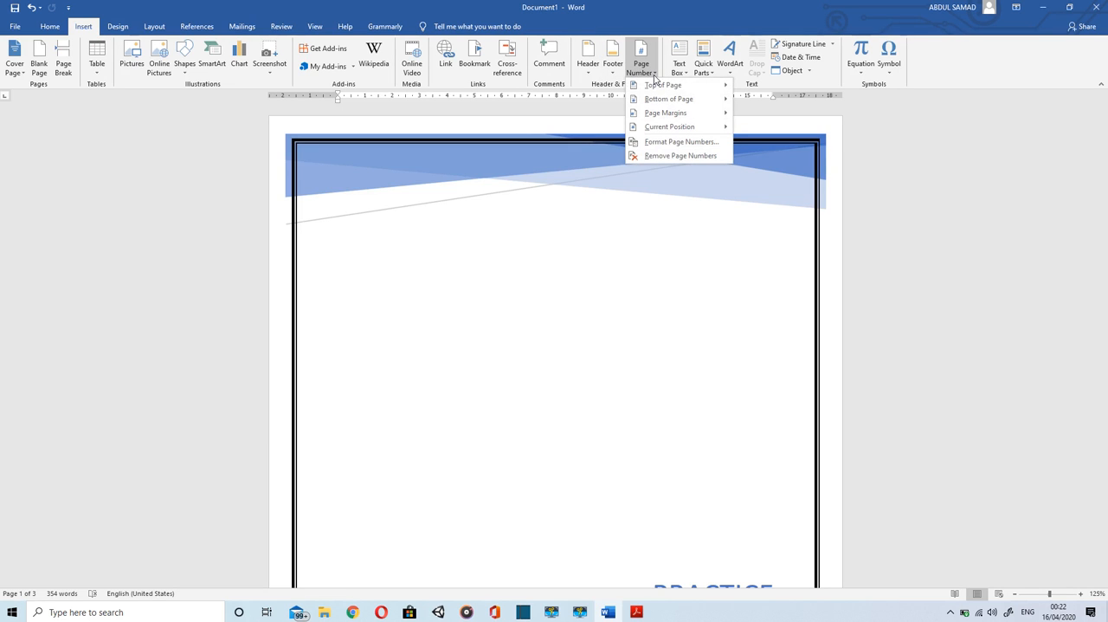
mouse_move(708, 99)
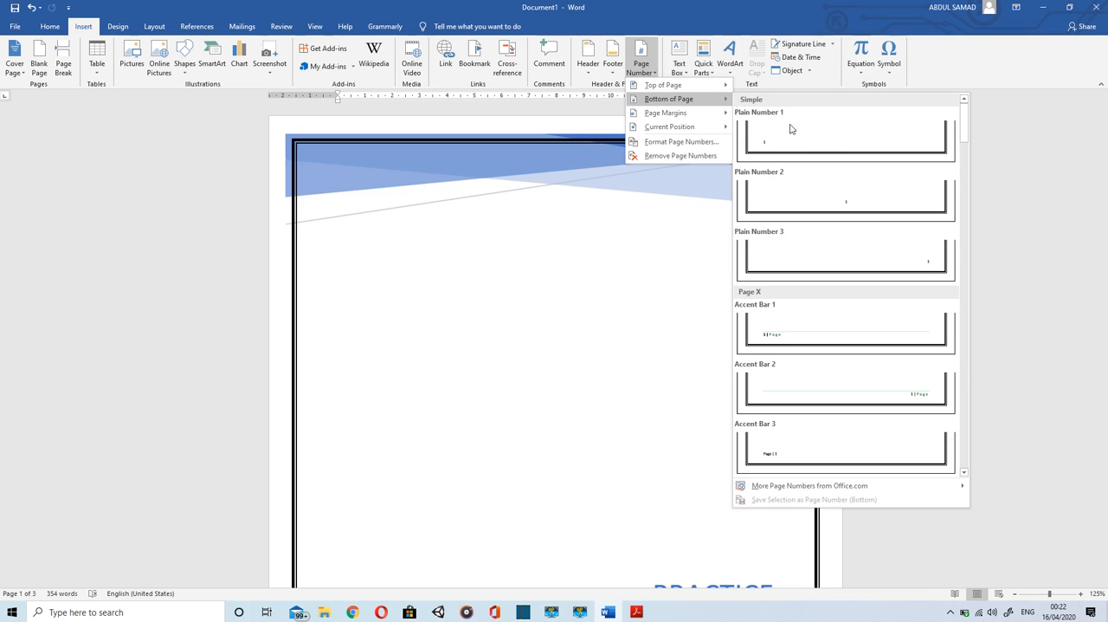
click(885, 251)
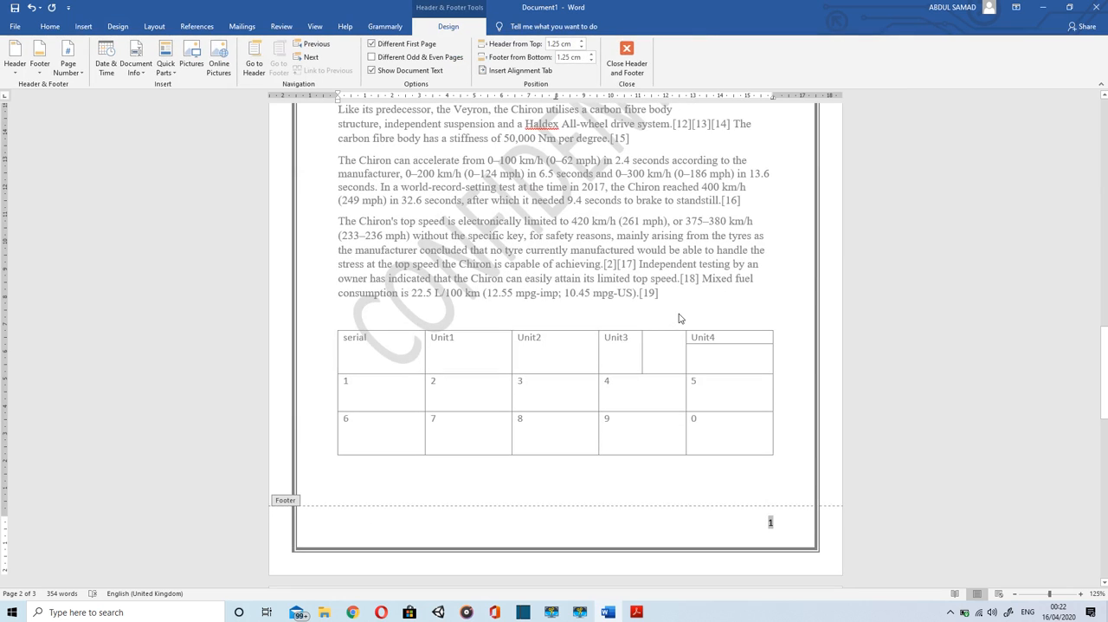
scroll(554, 346, down, 10)
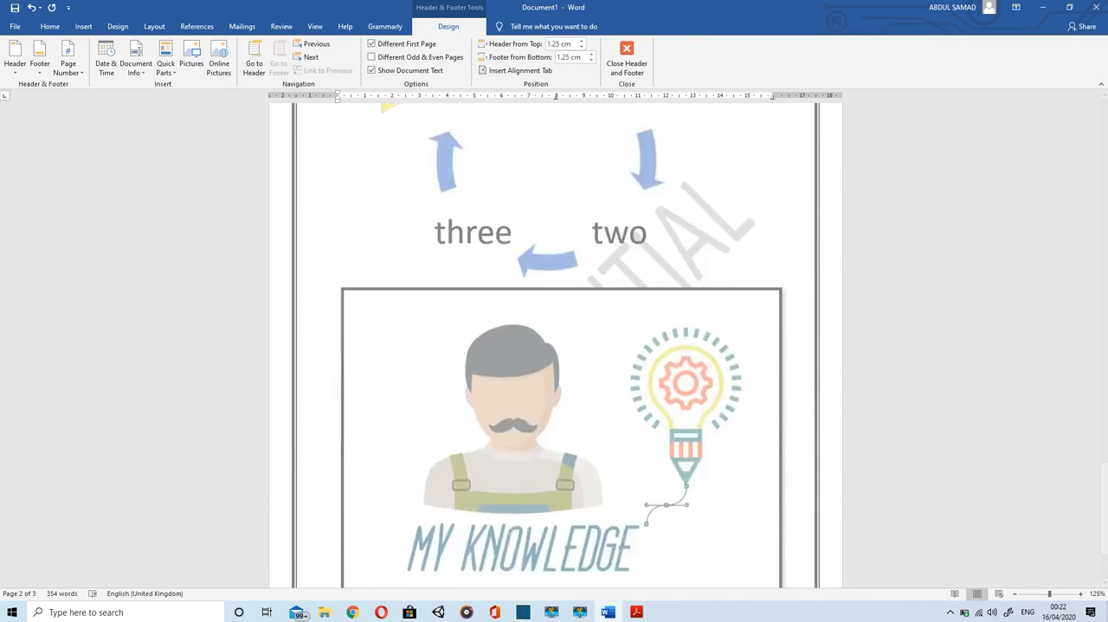
scroll(678, 317, down, 1)
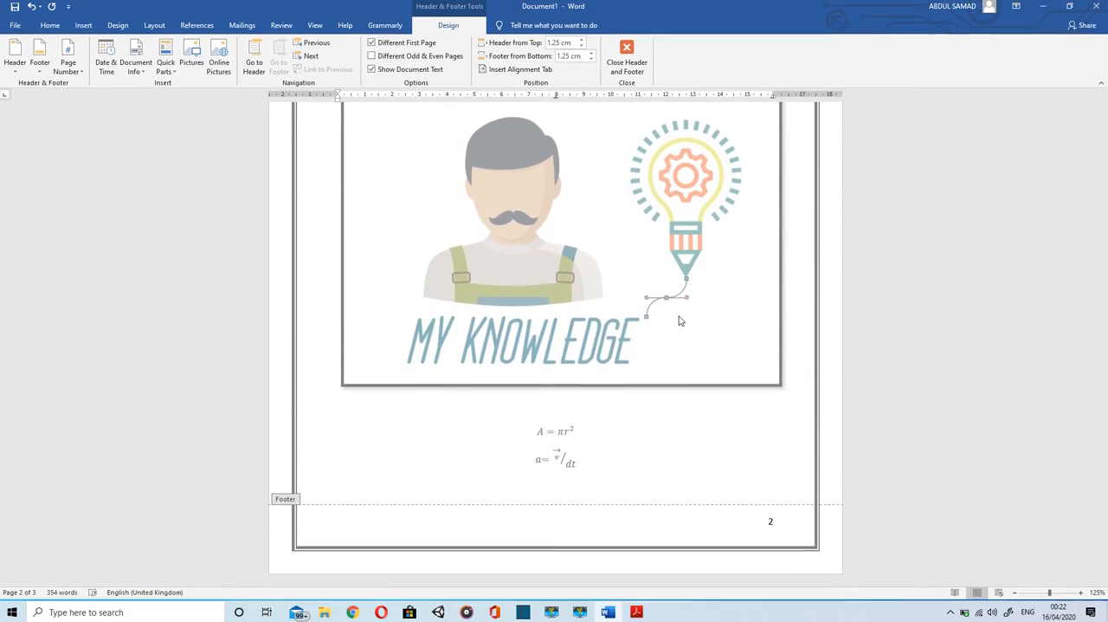
double_click(667, 457)
scroll(703, 459, up, 10)
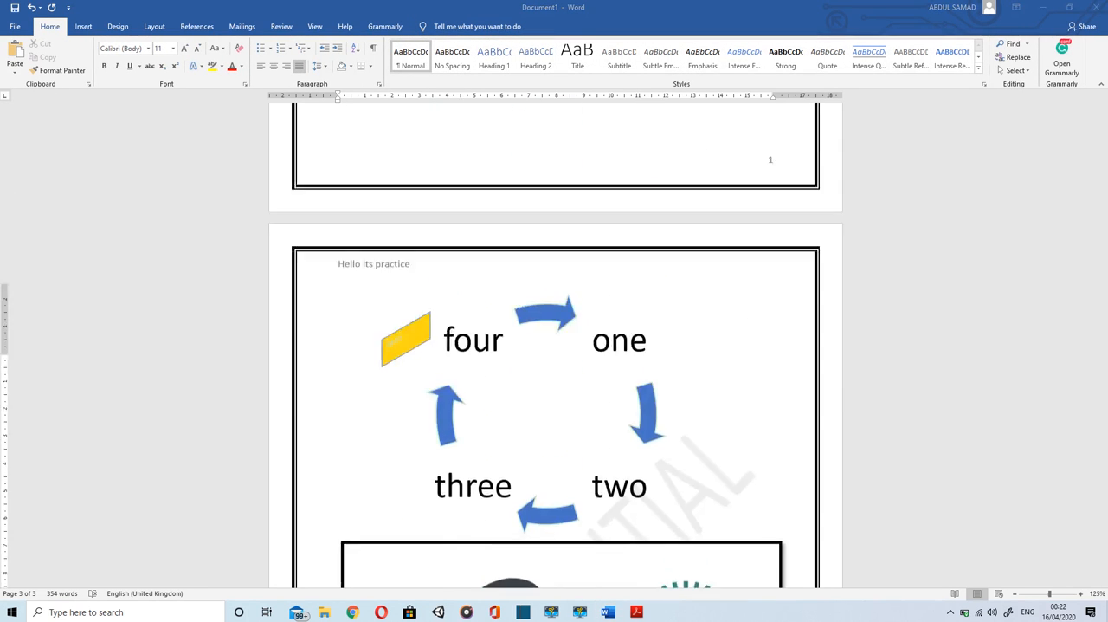
scroll(555, 346, up, 3)
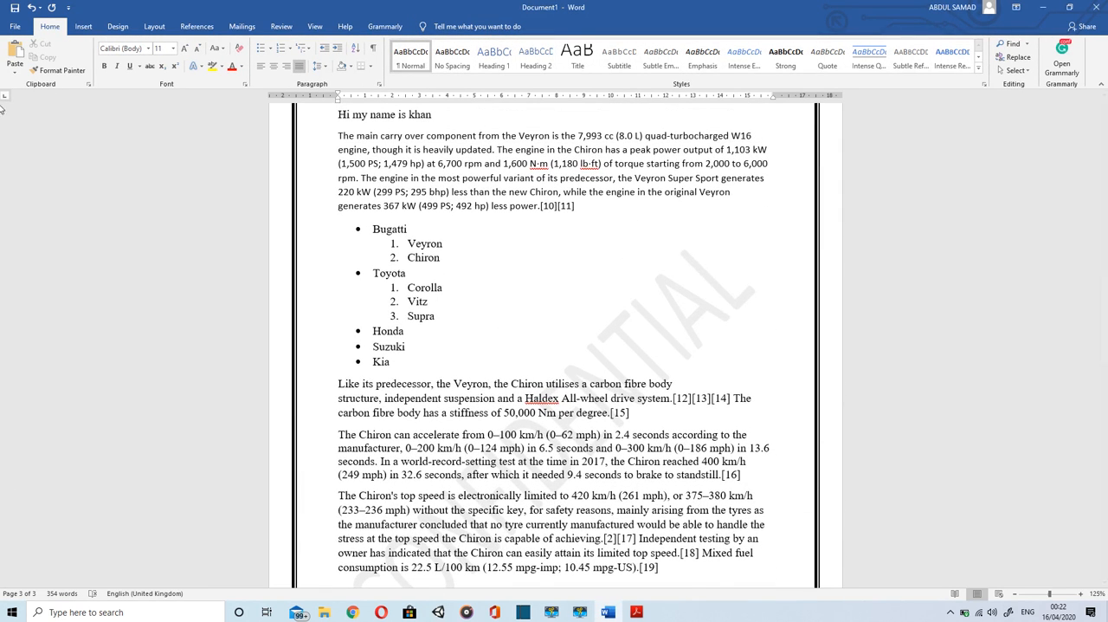
Step: Preview the document for printing, and close it without saving the changes
click(15, 25)
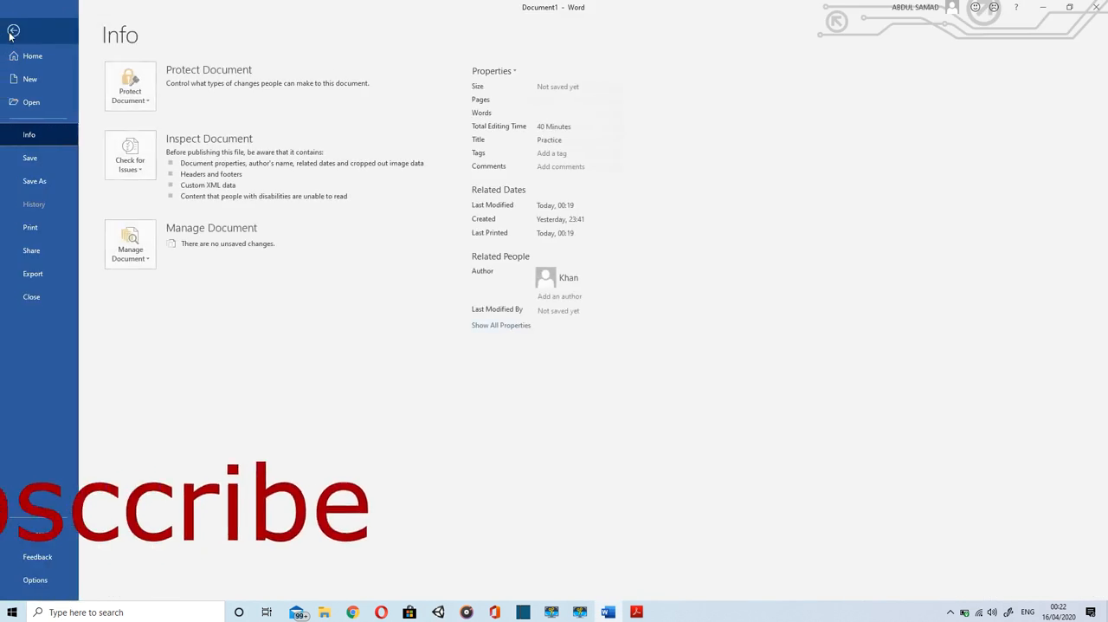
click(41, 233)
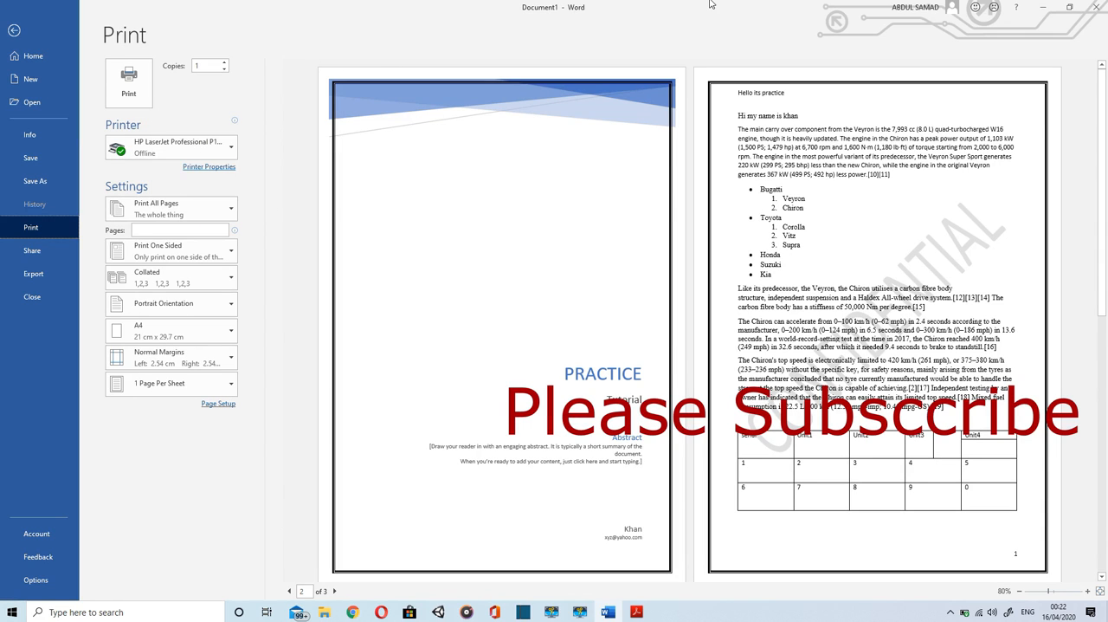
click(1095, 8)
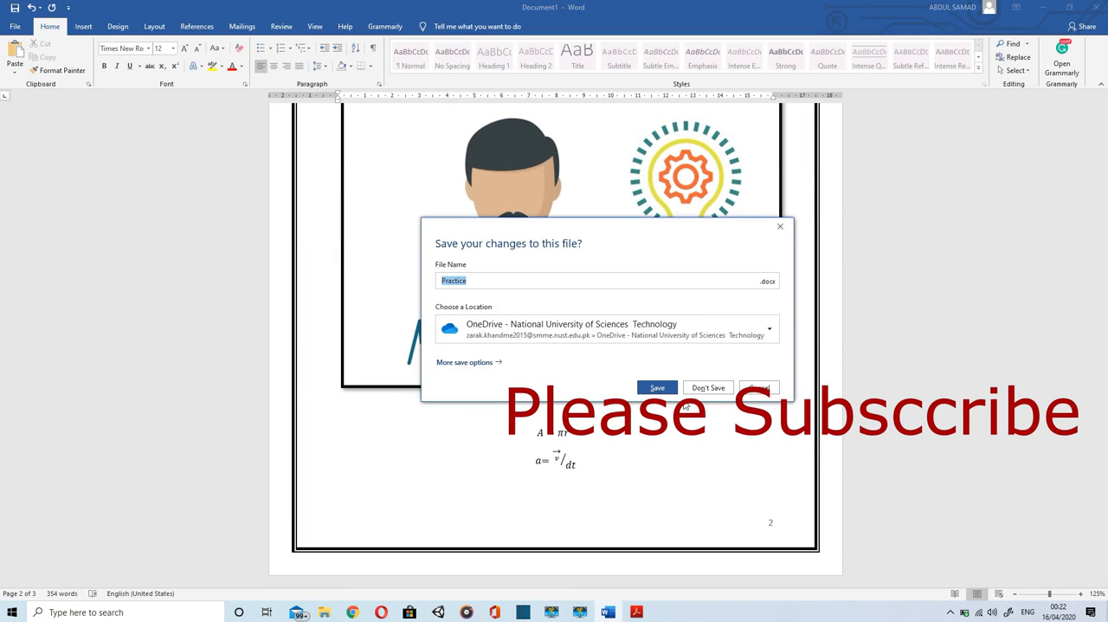
click(706, 389)
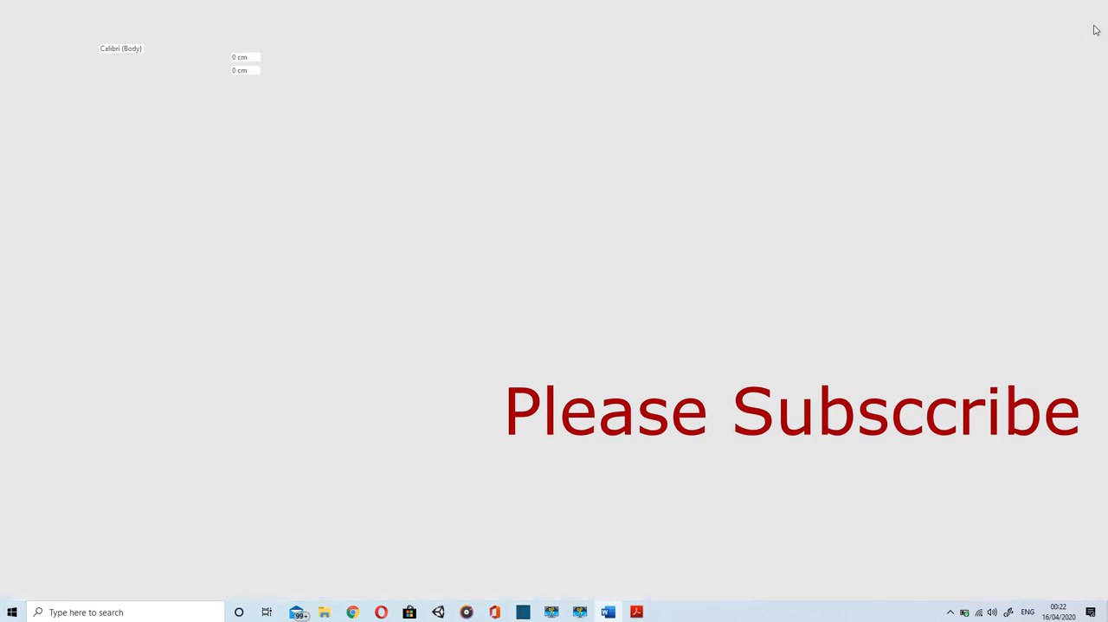